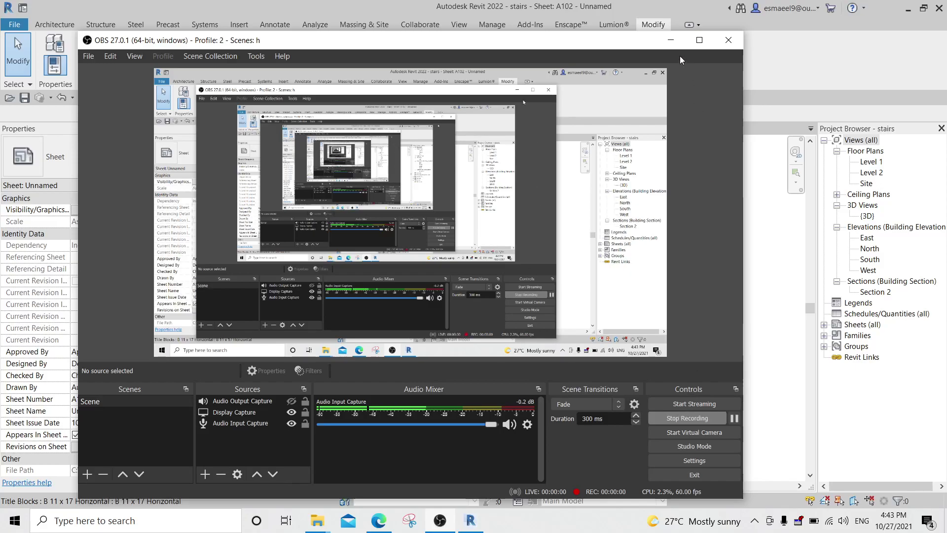
Step: Uncover the reference project's sheet A102 and zoom around it
left_click(673, 35)
scroll(445, 351, "up", 2)
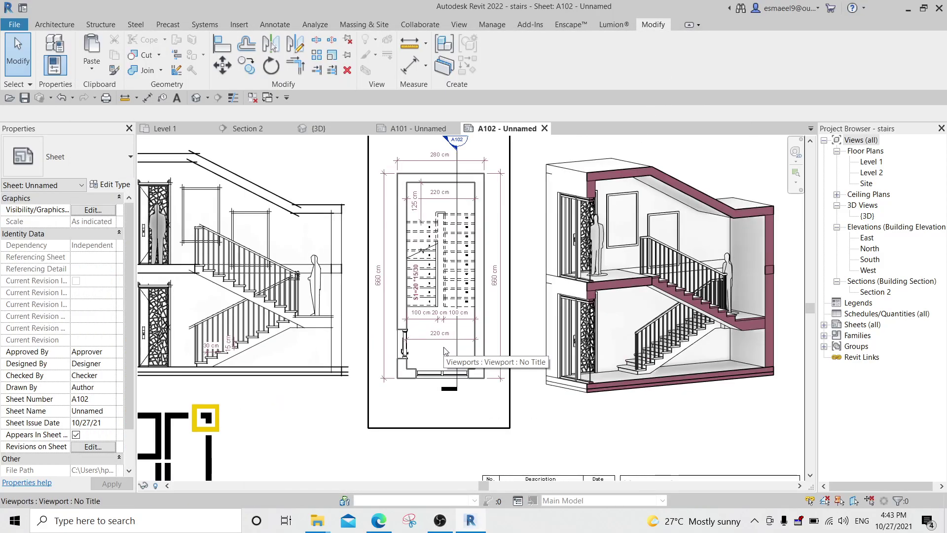
scroll(443, 296, "up", 2)
scroll(440, 258, "up", 1)
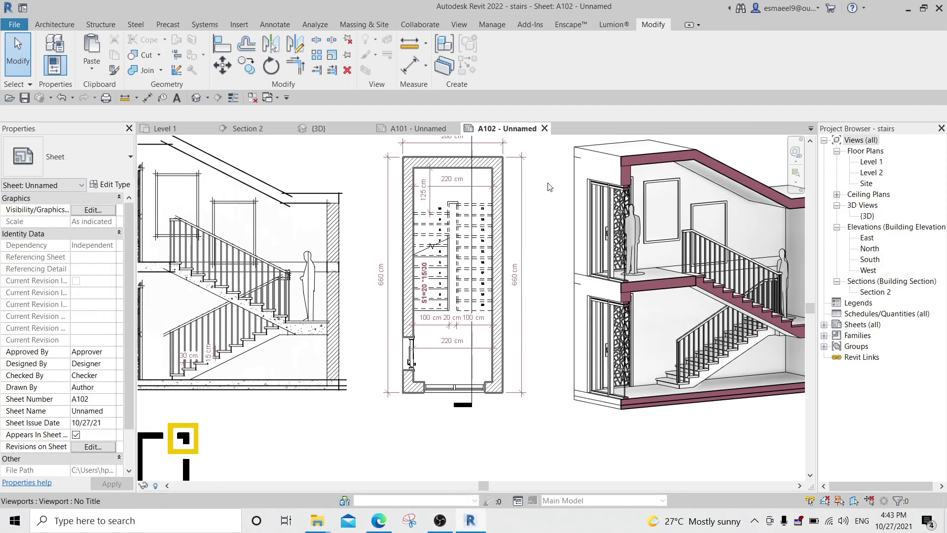
scroll(426, 264, "up", 2)
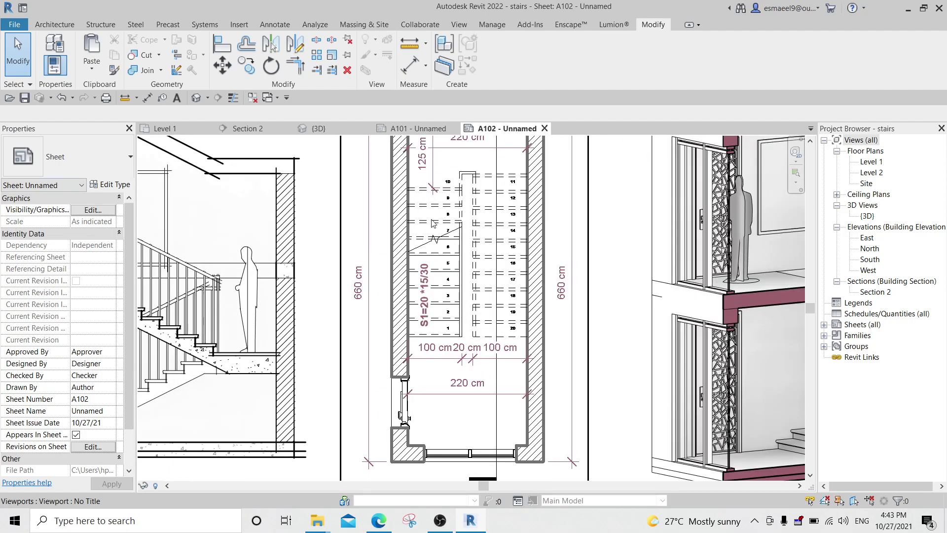
scroll(483, 252, "down", 2)
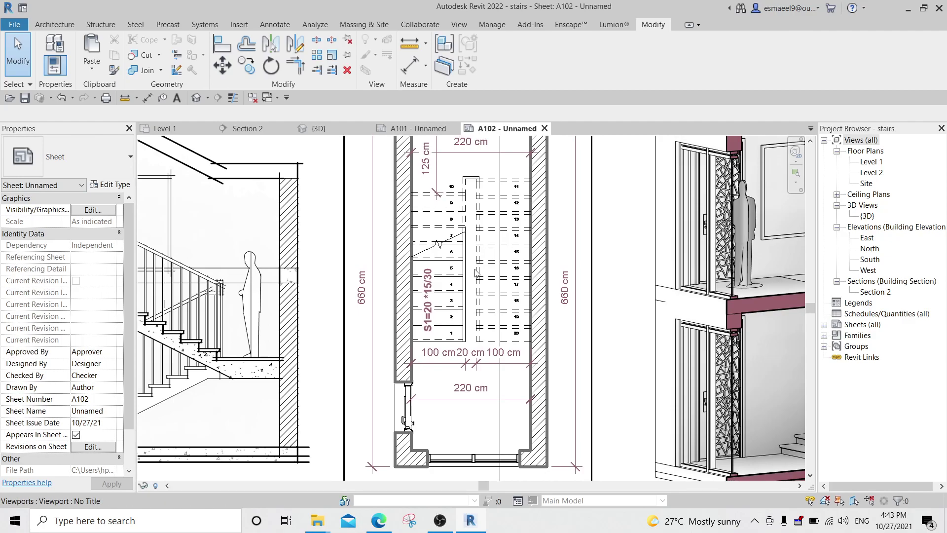
scroll(482, 250, "down", 2)
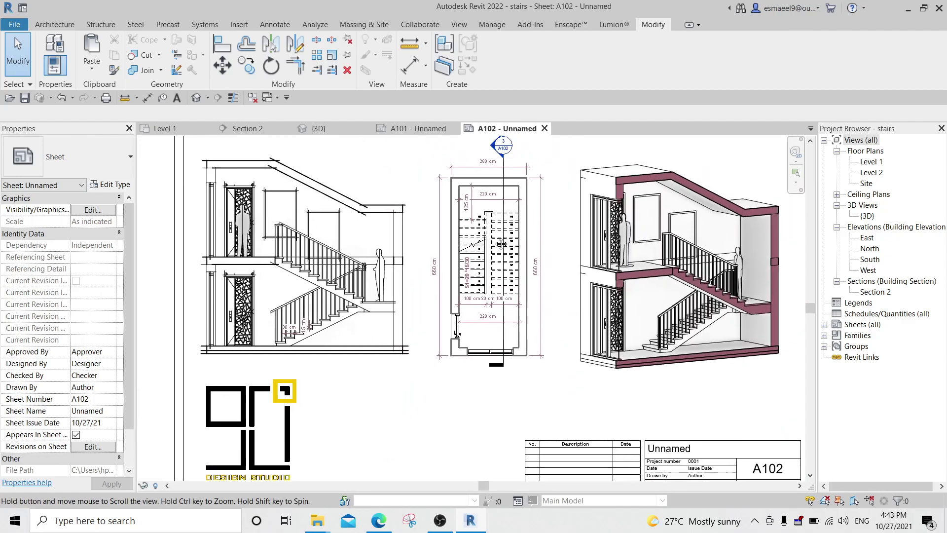
scroll(483, 250, "up", 2)
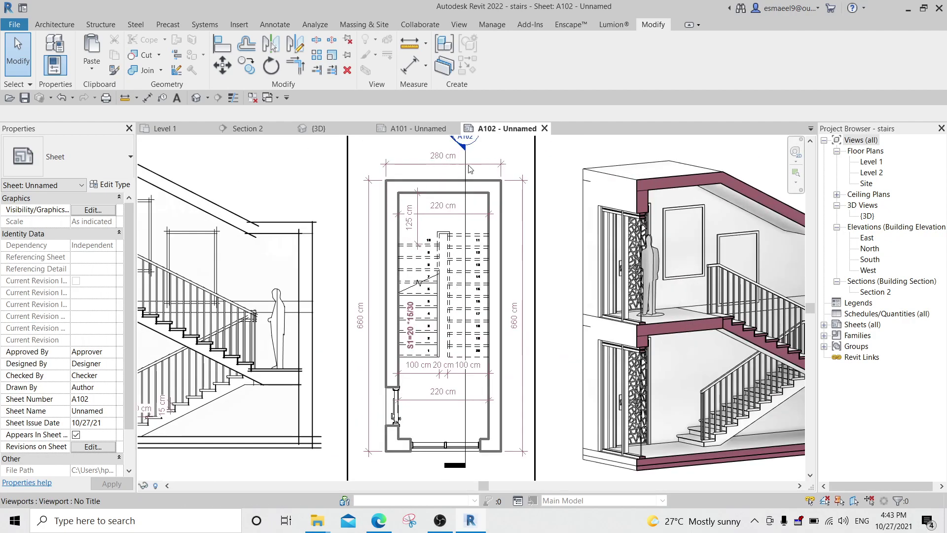
Step: Open the reference Level 1 floor plan and zoom over its dimensioned stair layout
double_click(871, 163)
scroll(493, 247, "up", 3)
scroll(518, 242, "up", 2)
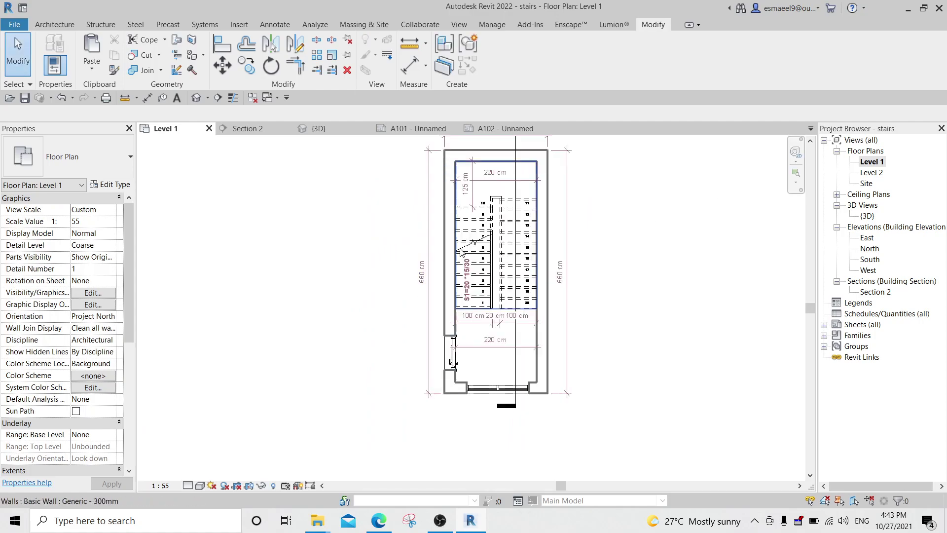
scroll(539, 240, "up", 1)
scroll(539, 241, "down", 2)
scroll(567, 242, "down", 1)
scroll(494, 237, "down", 1)
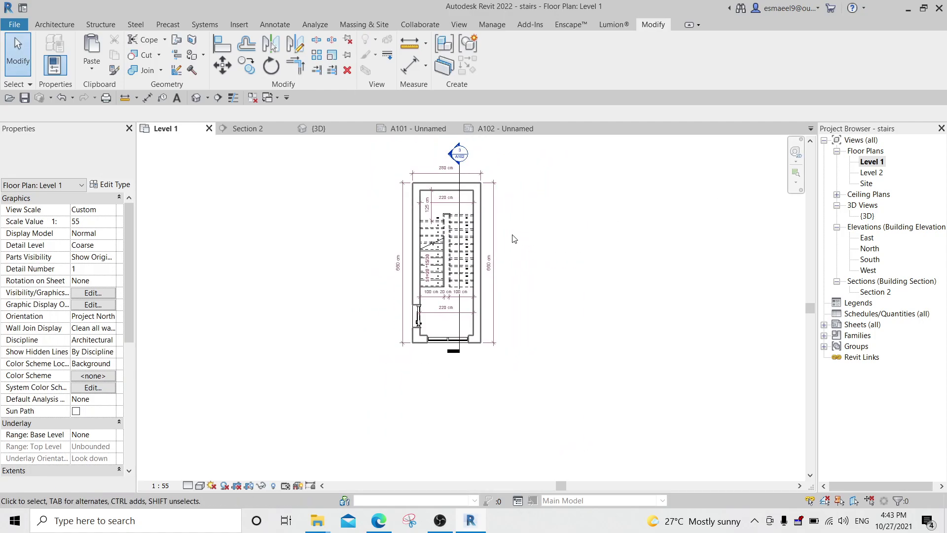
scroll(468, 217, "up", 1)
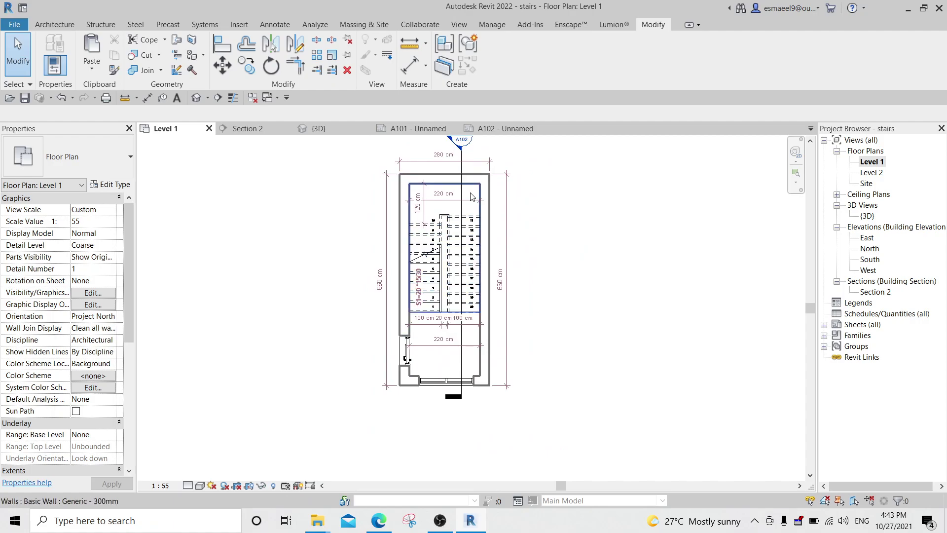
scroll(493, 247, "up", 1)
scroll(410, 287, "up", 1)
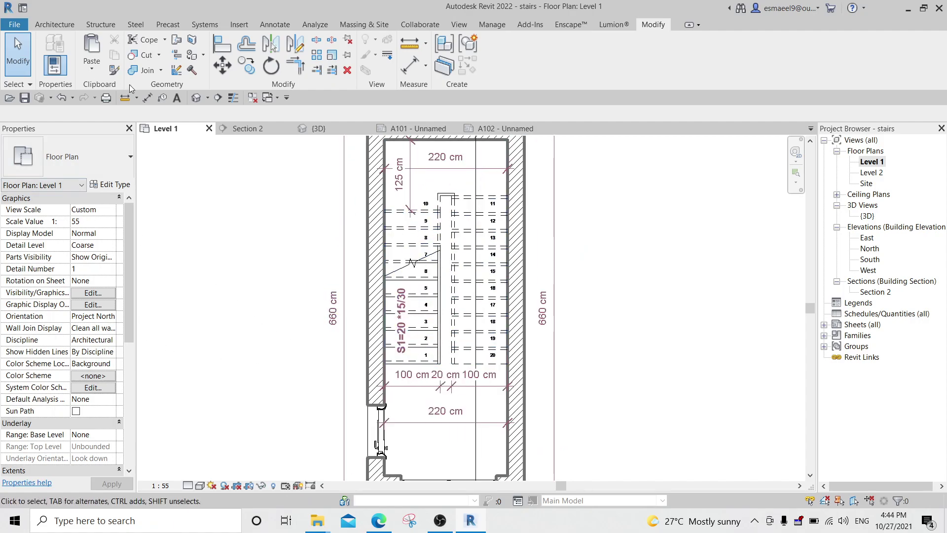
Step: Close the Level 1, Section 2, 3D, A101 and A102 views of the reference project
left_click(209, 128)
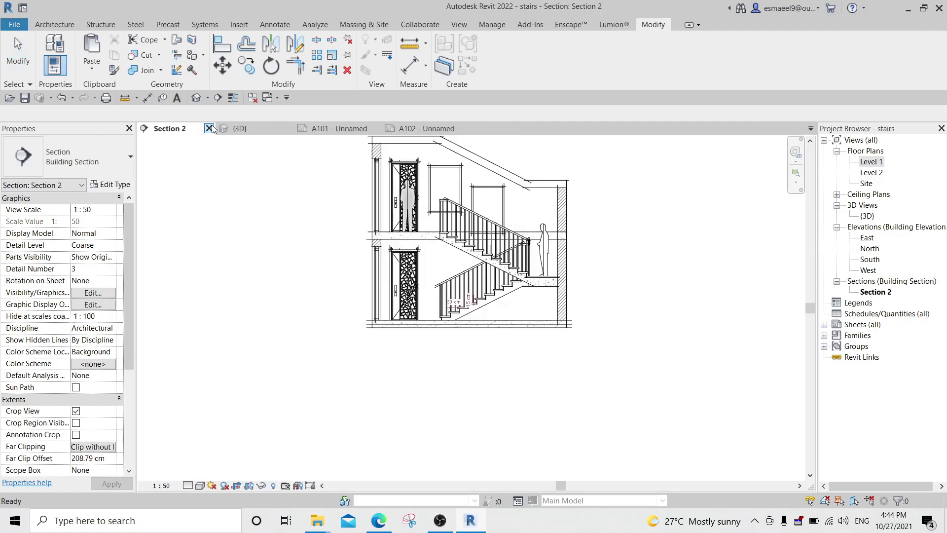
left_click(209, 128)
left_click(220, 128)
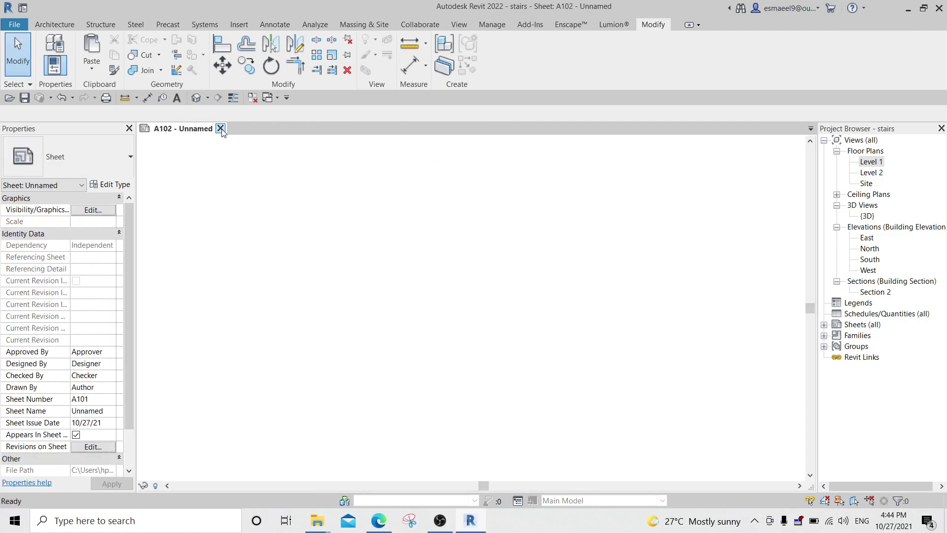
left_click(221, 128)
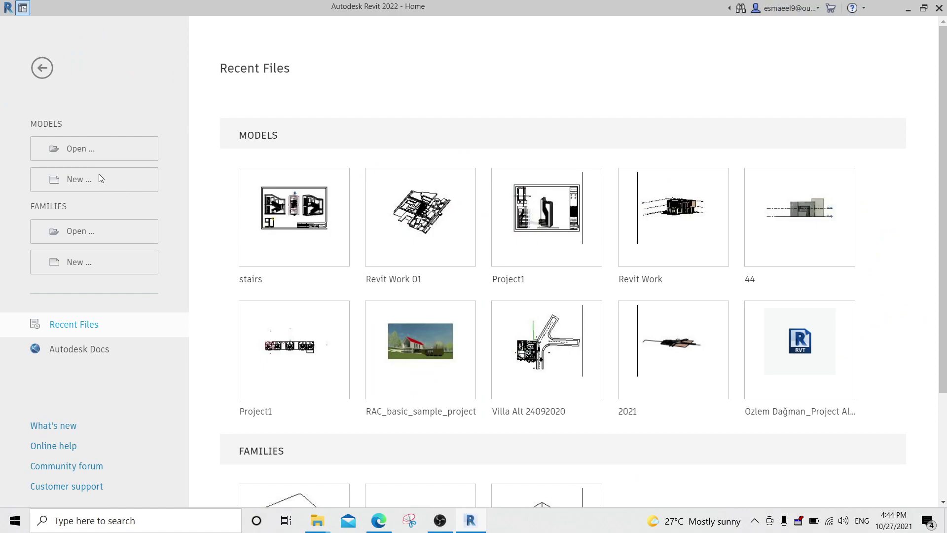
Step: Create a new project from the Metric-Architectural Template
left_click(99, 178)
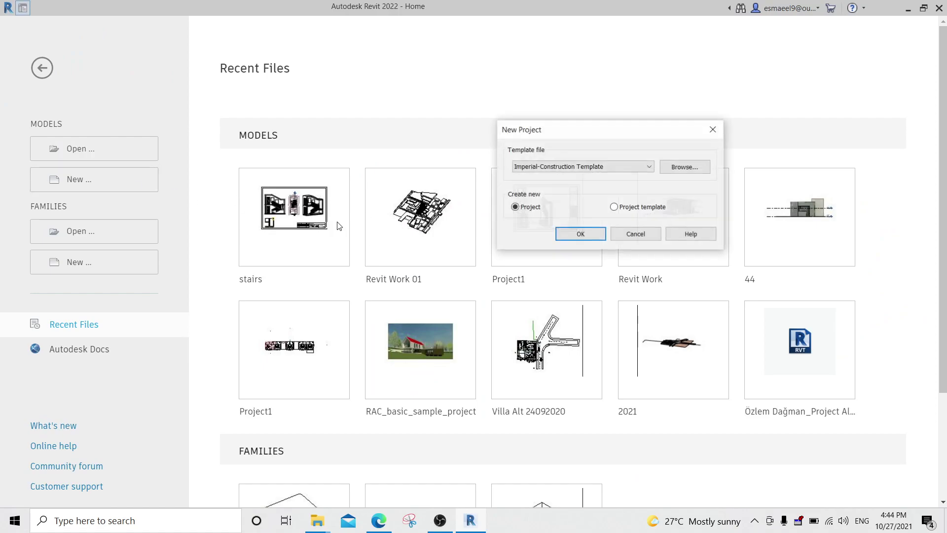
left_click(576, 167)
left_click(561, 222)
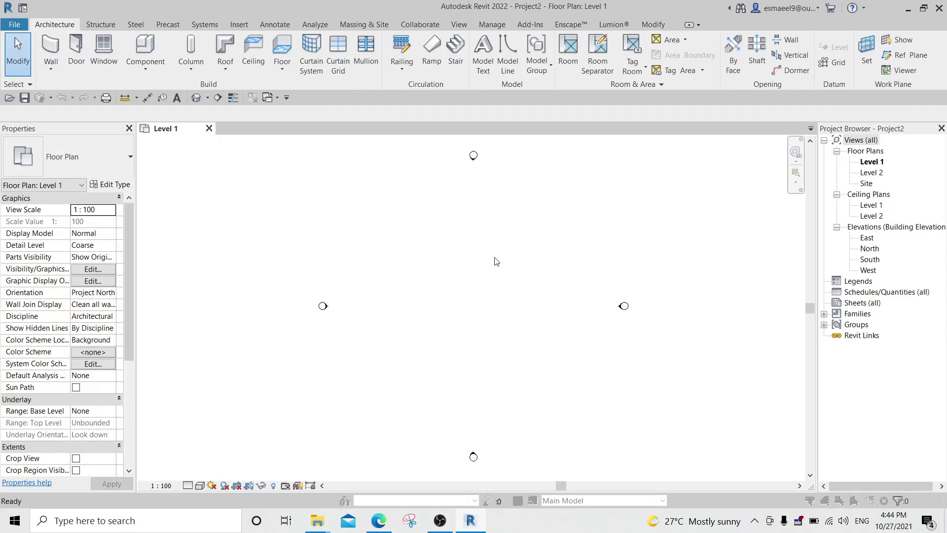
Step: Set the project's length units to Centimeters in Project Units (UN)
key("u")
key("n")
left_click(511, 221)
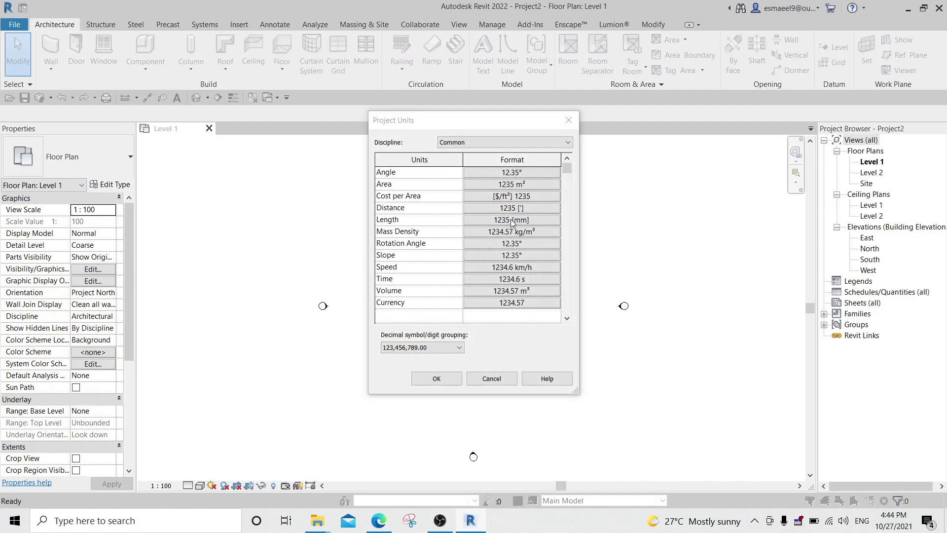
left_click(507, 191)
left_click(472, 202)
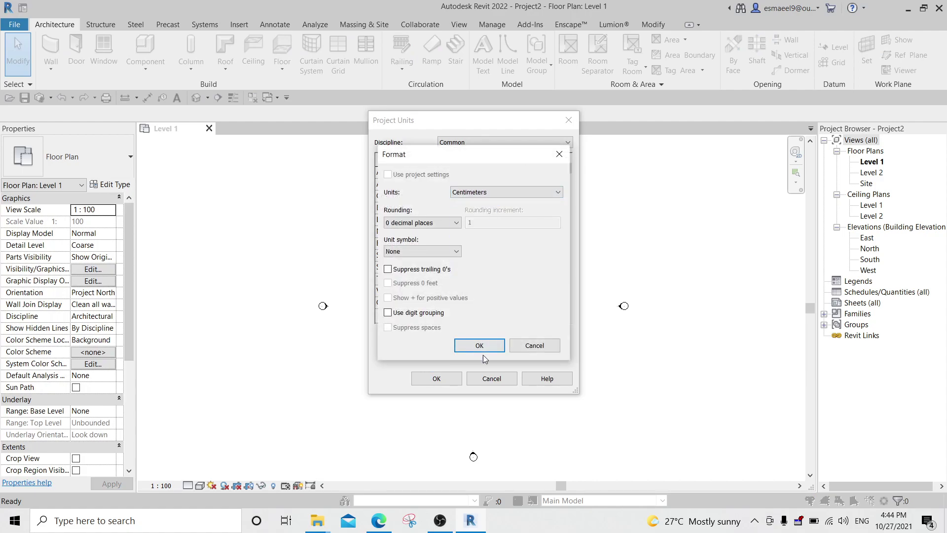
left_click(481, 346)
left_click(438, 378)
middle_click_drag(473, 326, 453, 315)
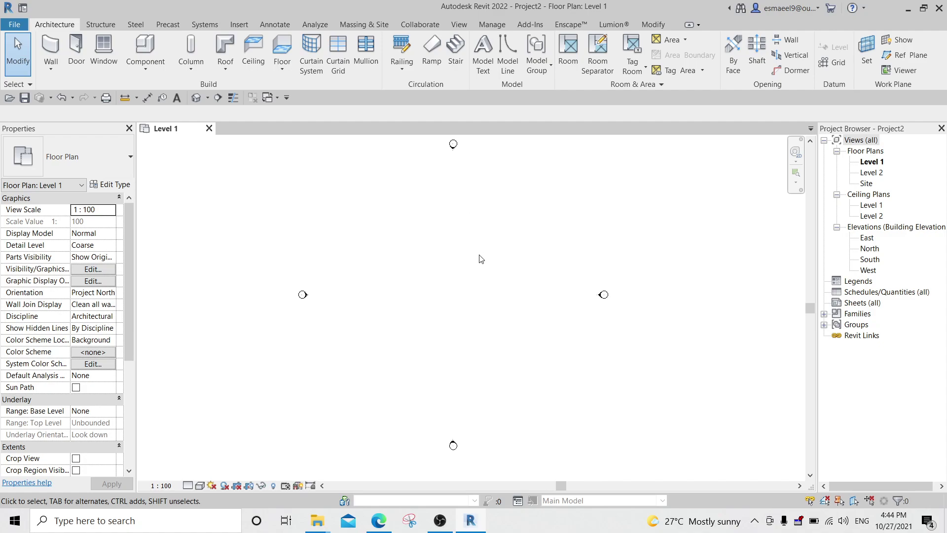
Step: Start the Stair tool from the Architecture tab's Circulation panel
left_click(453, 50)
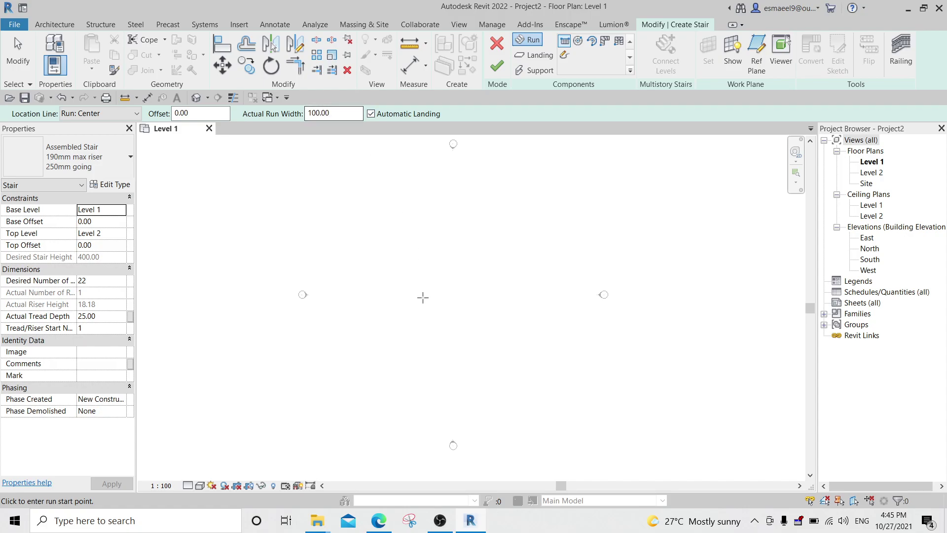
Step: Draw two parallel 11-riser runs forming a U-shaped 22-riser stair
left_click(411, 414)
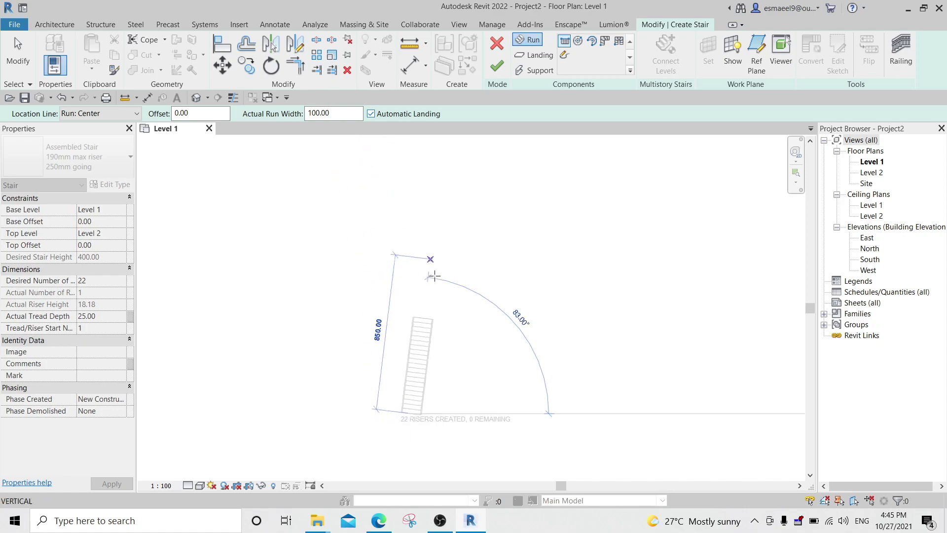
left_click(404, 349)
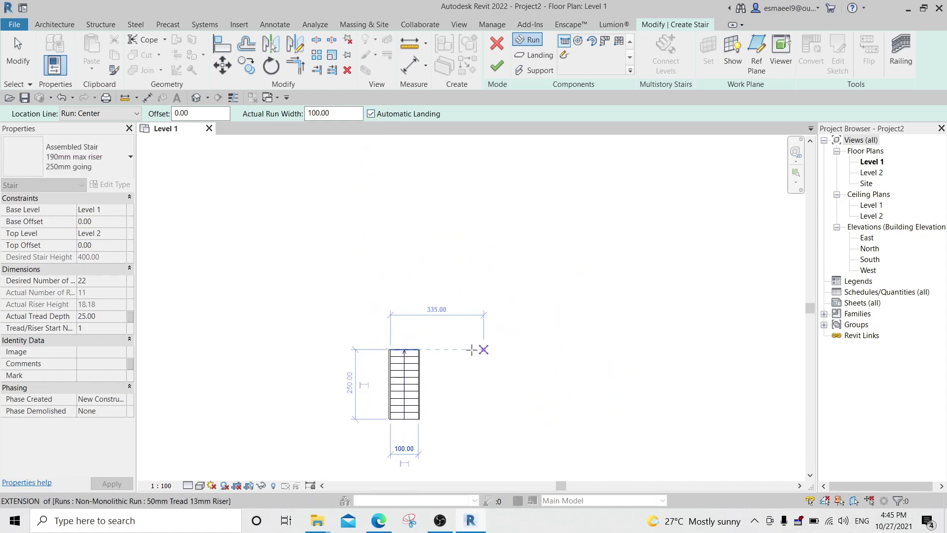
left_click(468, 350)
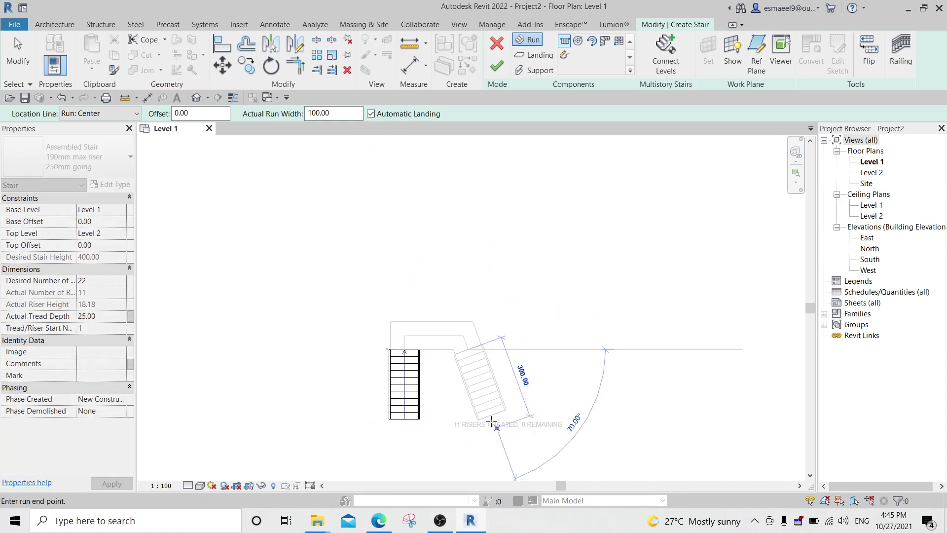
left_click(468, 418)
key("Escape")
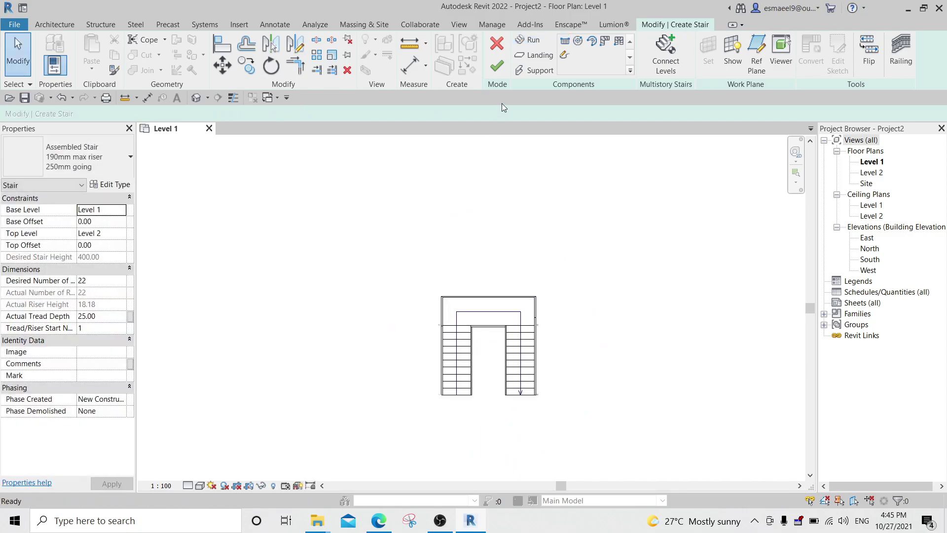
Step: Keep the run's centre location line and finish the stair
left_click(527, 41)
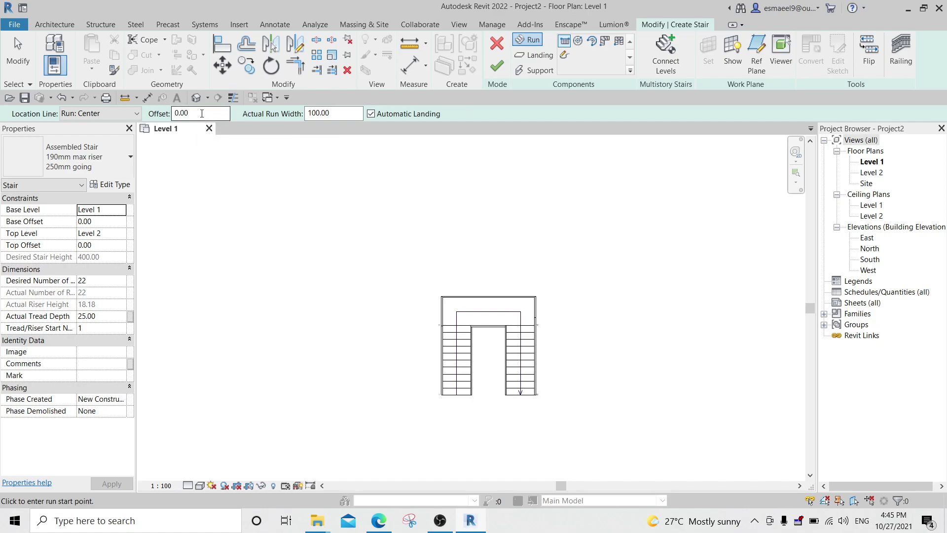
left_click(110, 116)
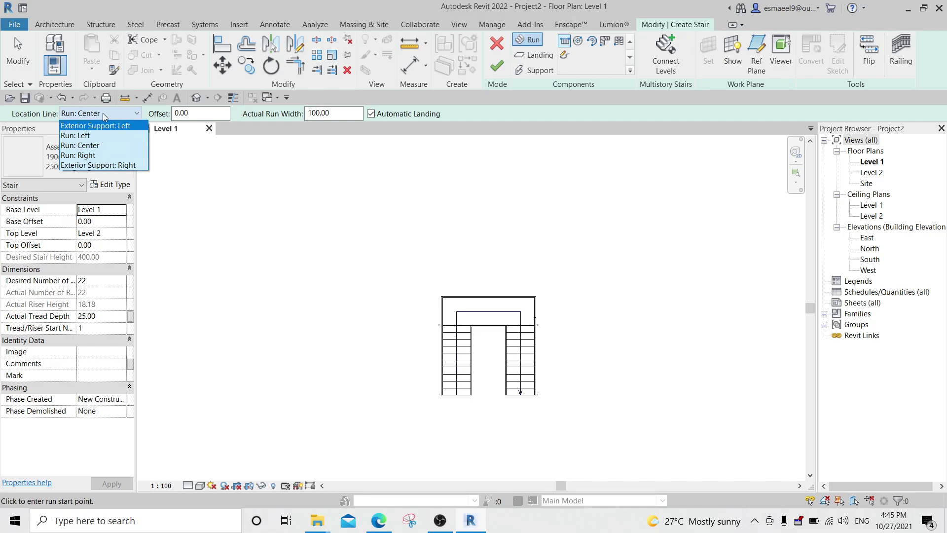
left_click(103, 113)
key("Escape")
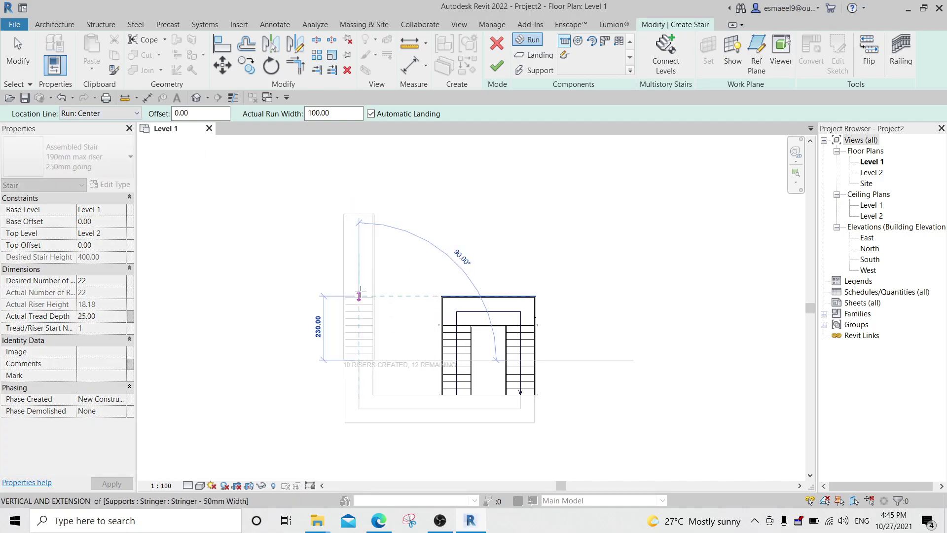
left_click(498, 69)
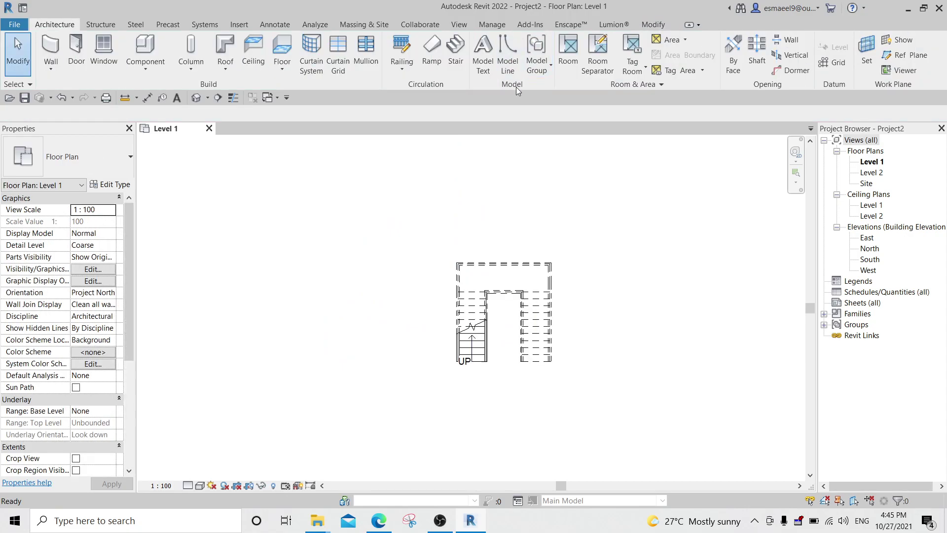
left_click(490, 273)
key("Escape")
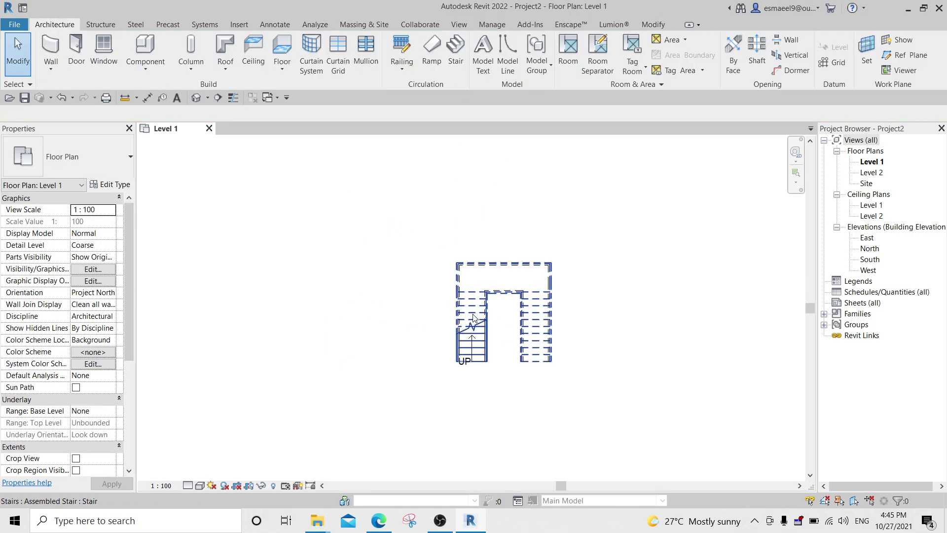
double_click(473, 318)
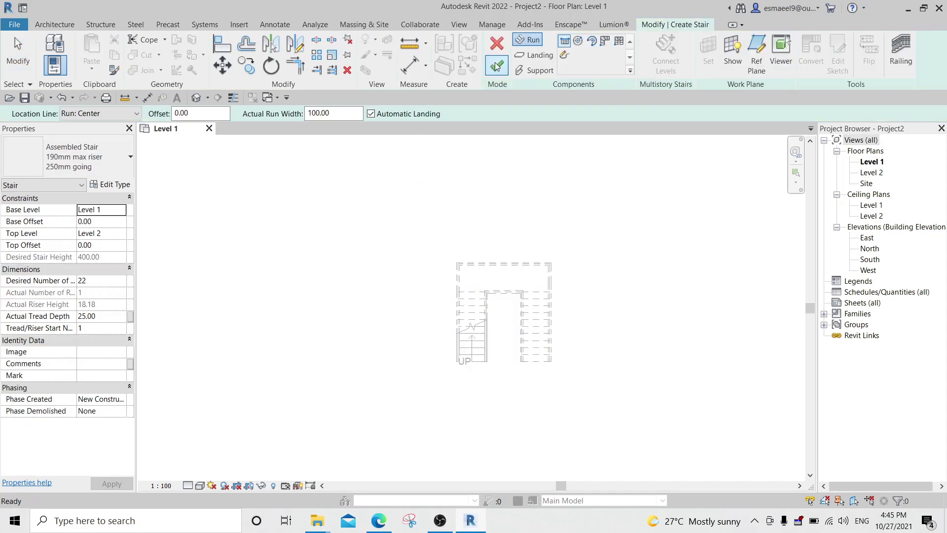
left_click(99, 114)
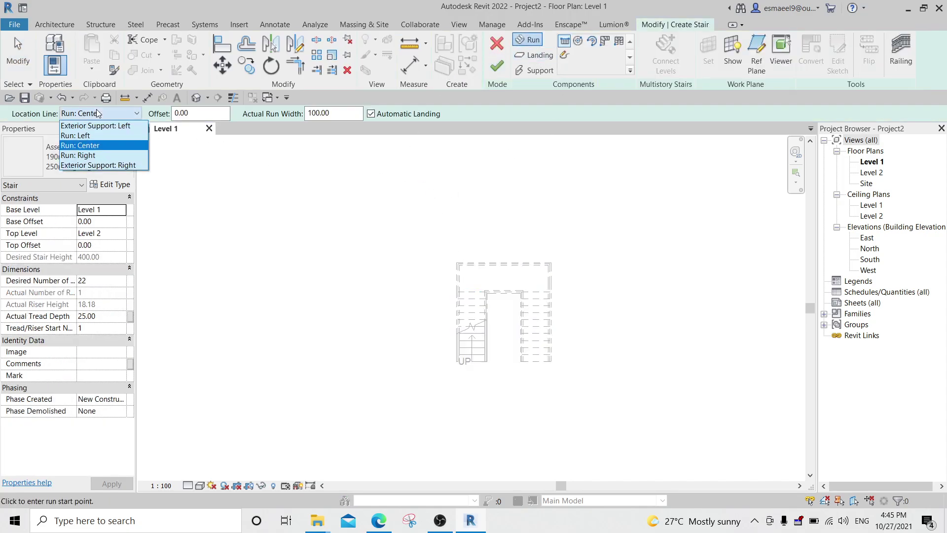
scroll(218, 330, "up", 2)
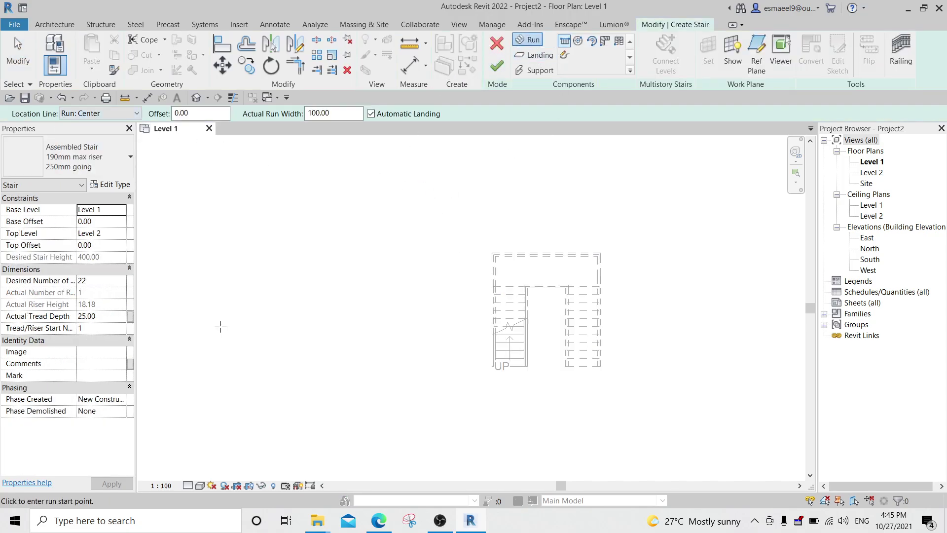
left_click(250, 348)
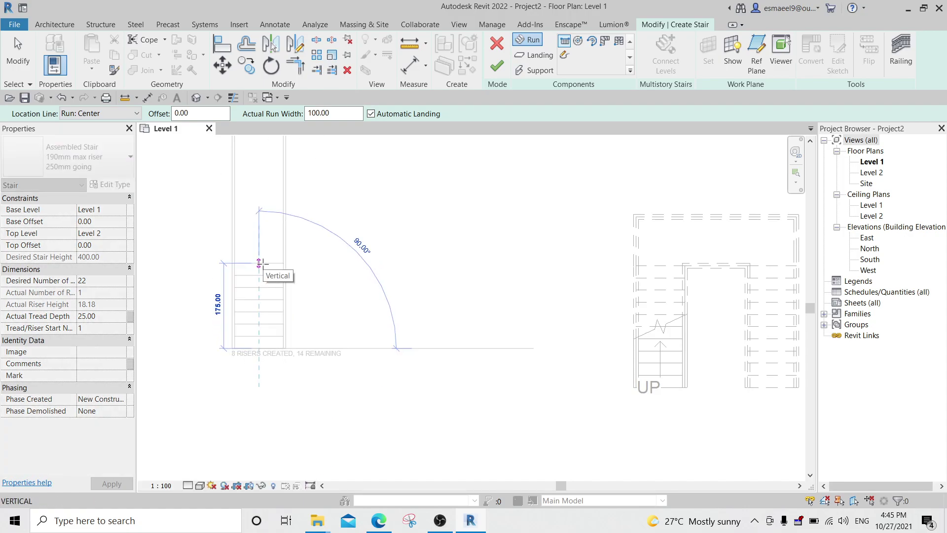
key("Escape")
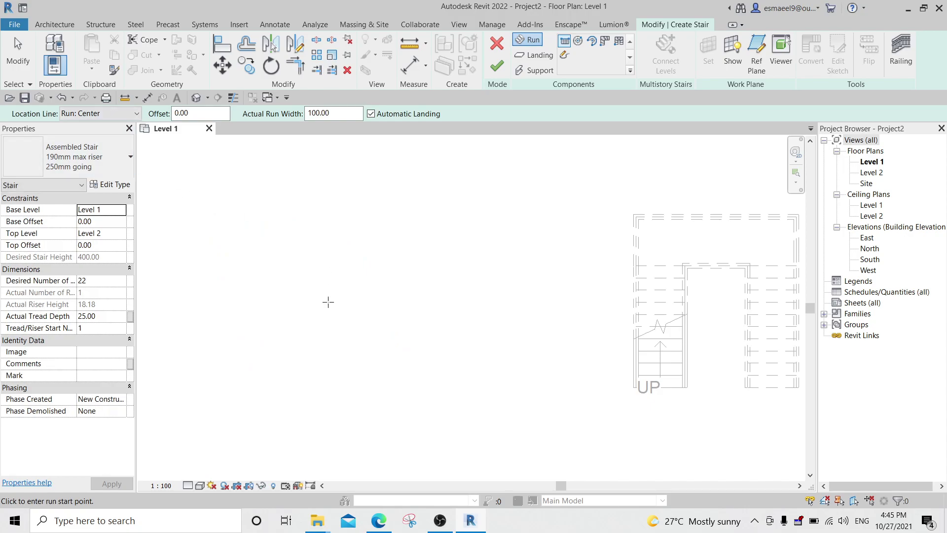
left_click(75, 168)
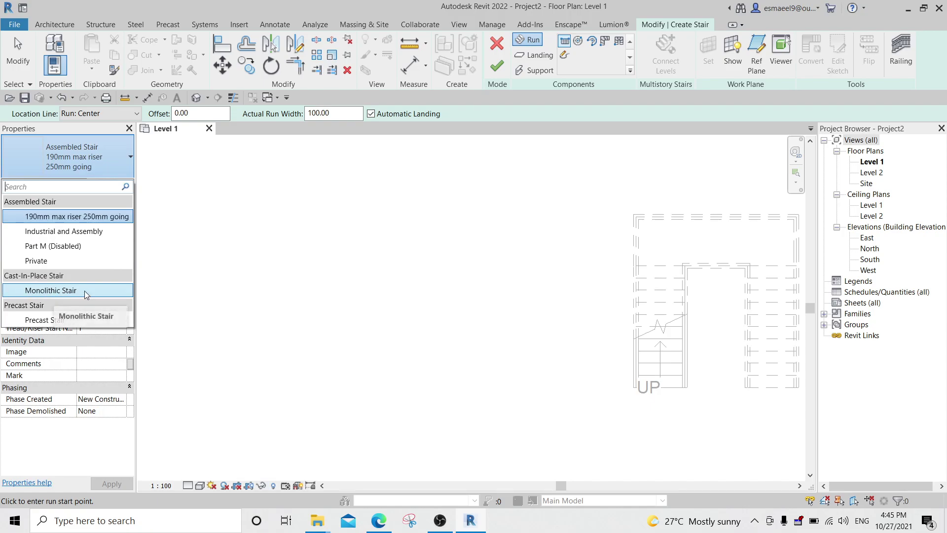
Step: Switch the unfinished stair's type to Monolithic Stair
left_click(81, 159)
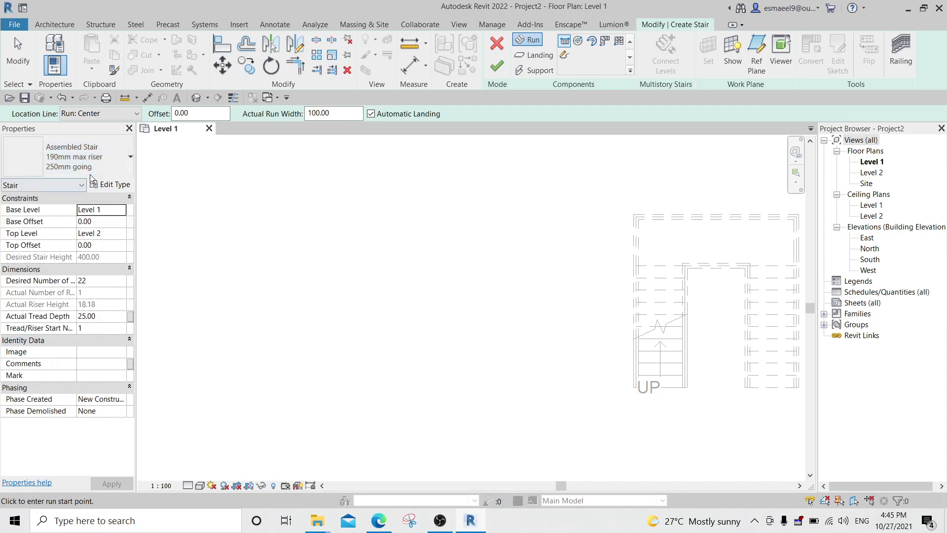
left_click(93, 158)
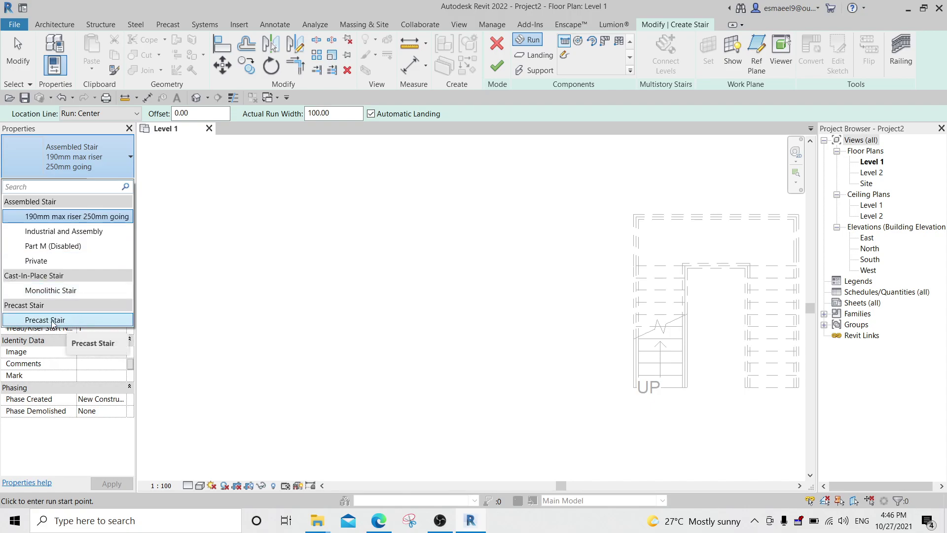
left_click(222, 312)
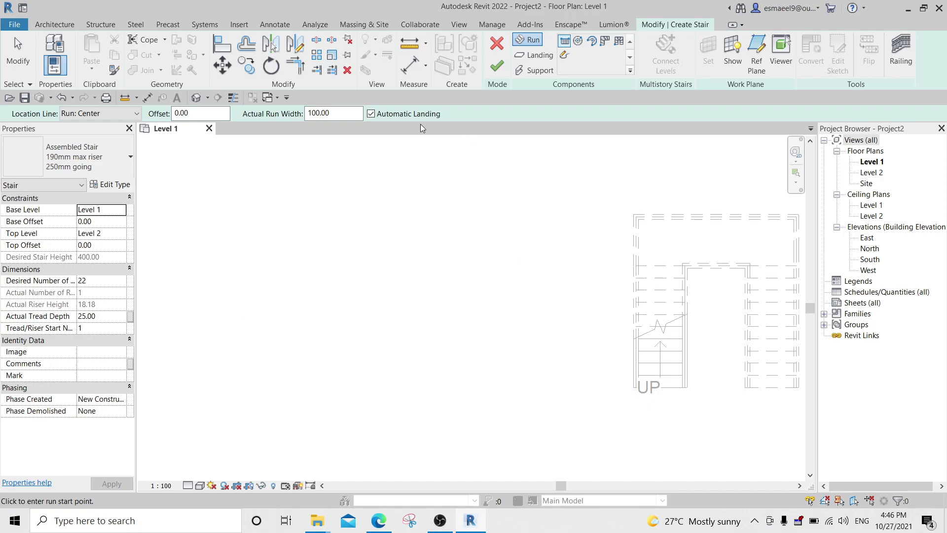
left_click(84, 158)
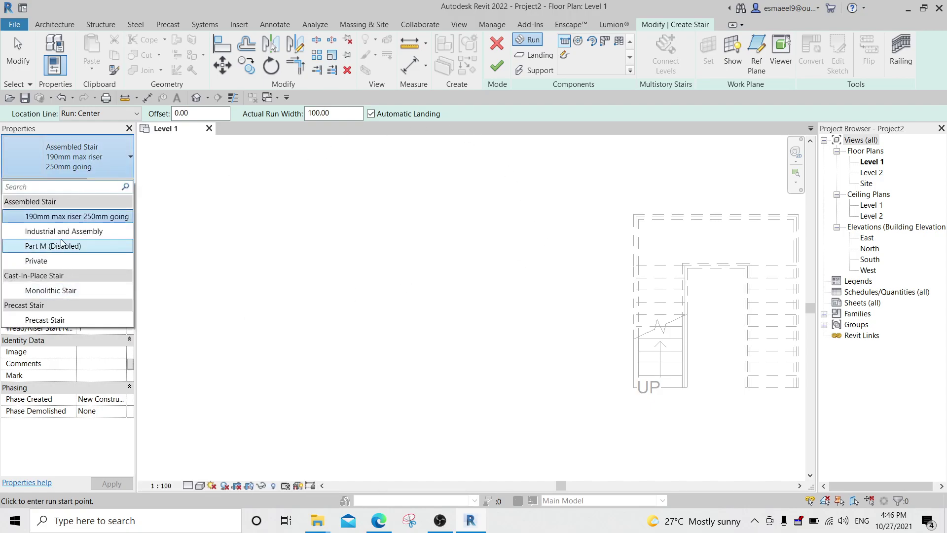
left_click(67, 292)
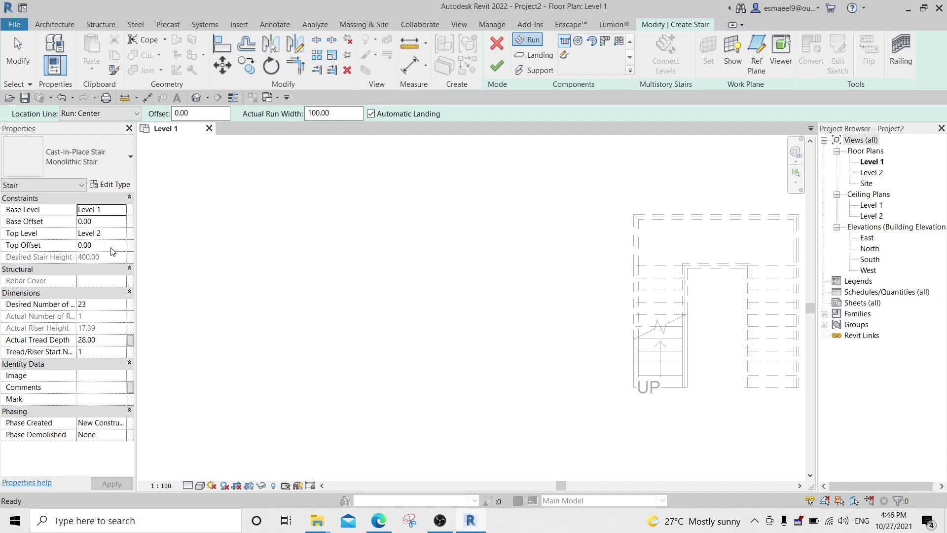
Step: Abandon the stair edit and delete the existing U-shaped stair and its walls
left_click(497, 43)
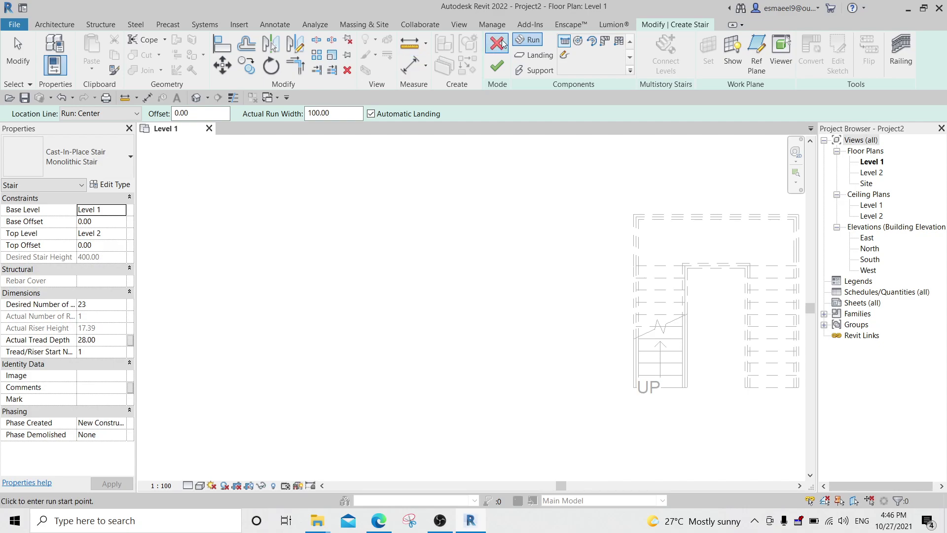
left_click(513, 272)
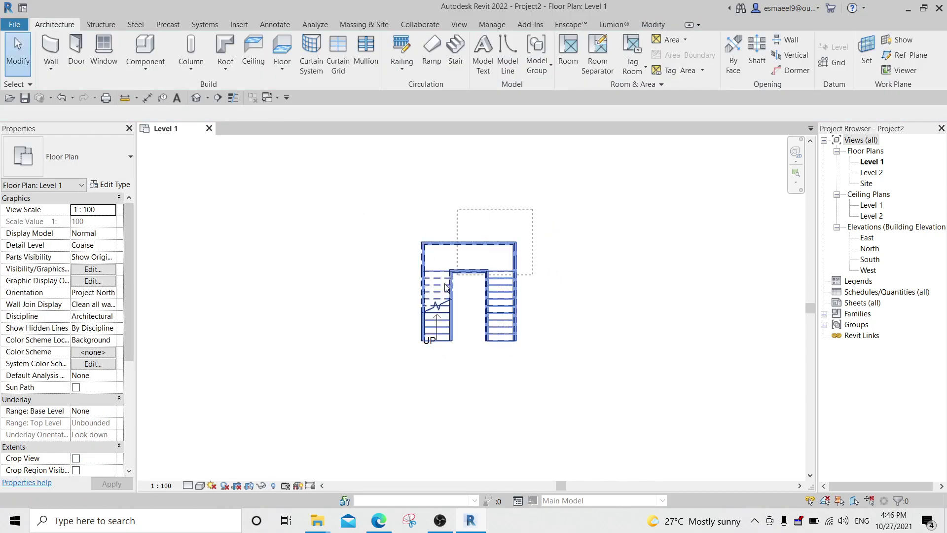
left_click_drag(510, 225, 331, 363)
key("Delete")
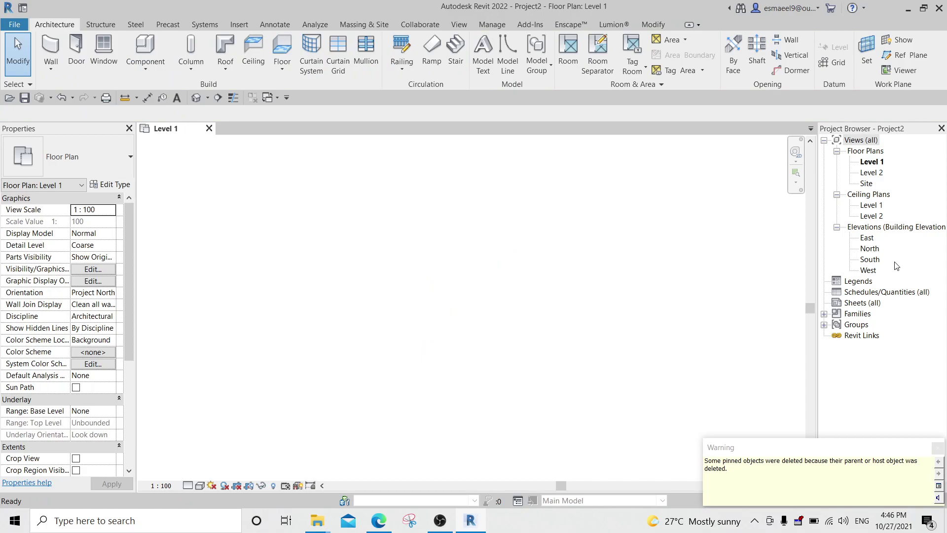
Step: Change Level 2's elevation to 300 in the North elevation, then reopen the Level 1 plan
double_click(870, 248)
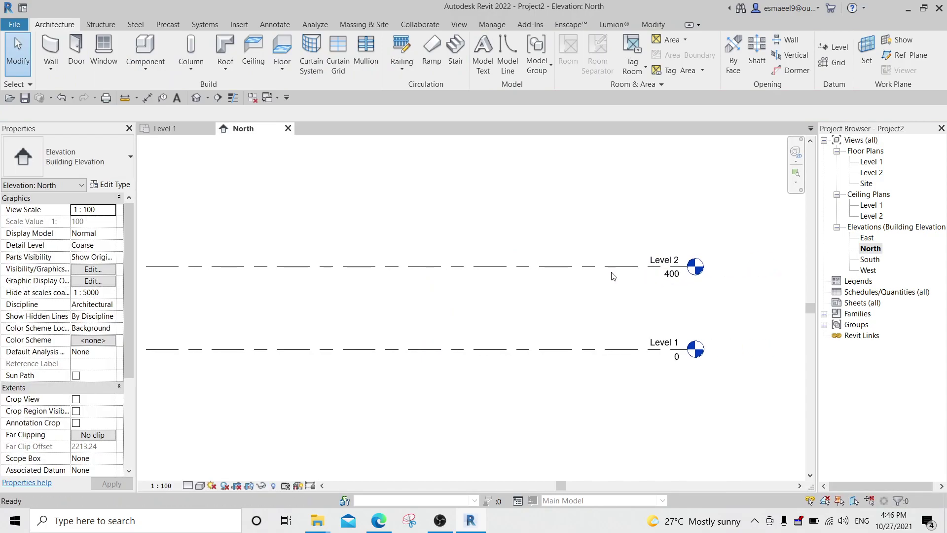
double_click(673, 276)
type("300")
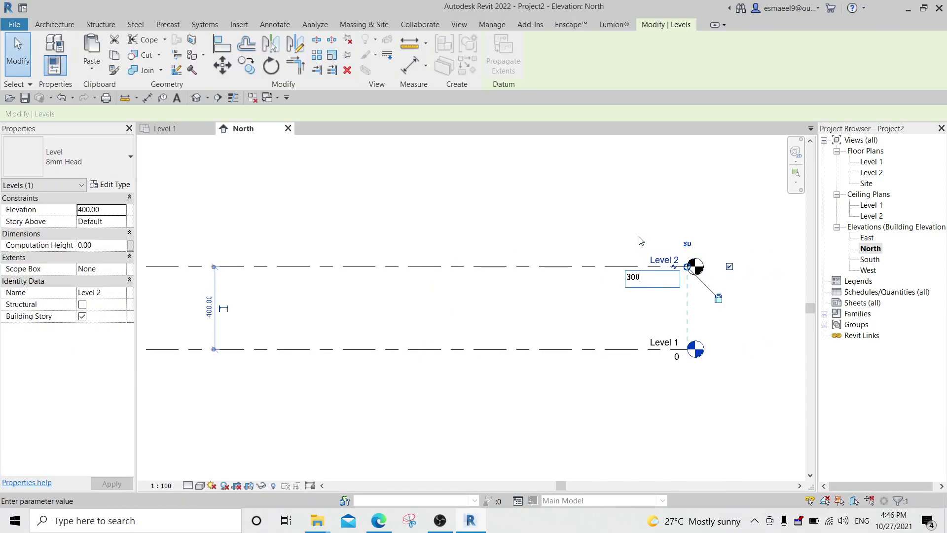
left_click(640, 240)
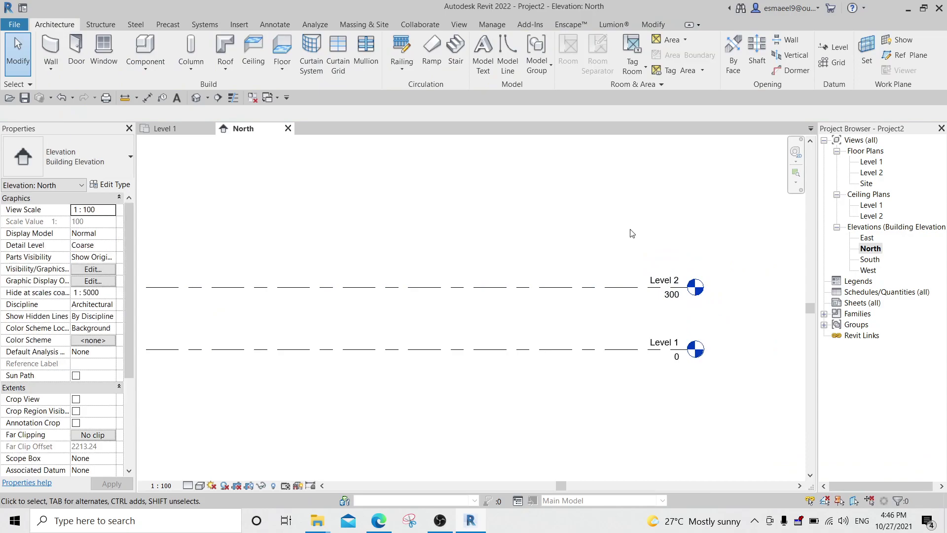
double_click(871, 163)
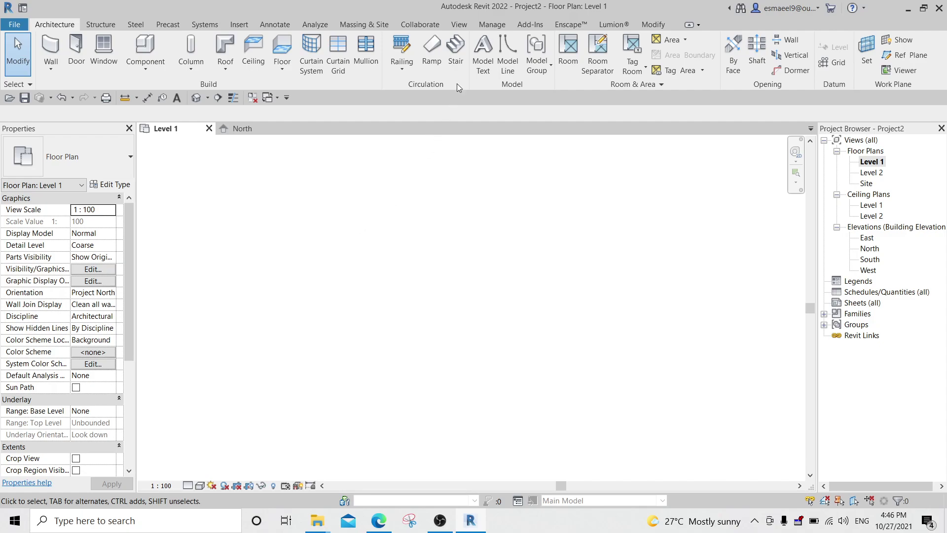
Step: Start a Cast-In-Place Stair: Monolithic Stair and widen the Properties panel columns
left_click(455, 54)
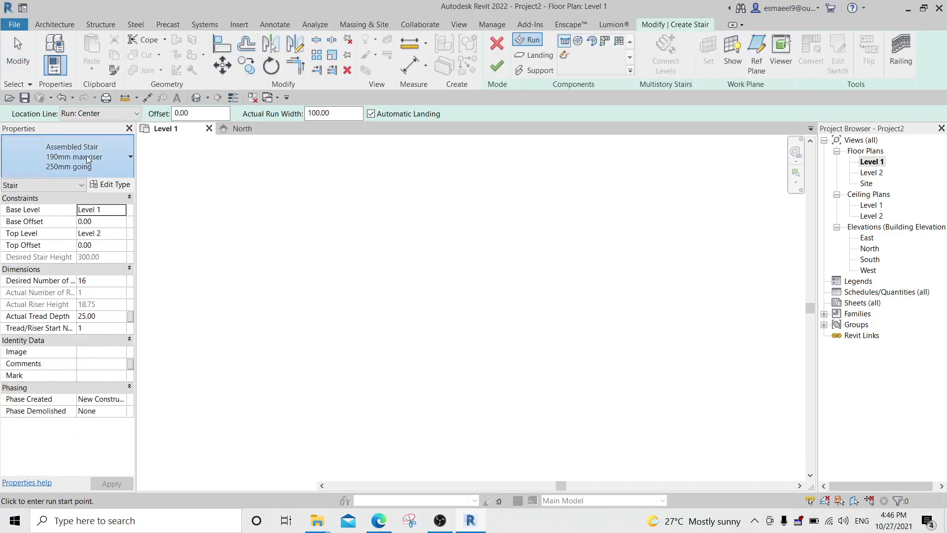
left_click(79, 156)
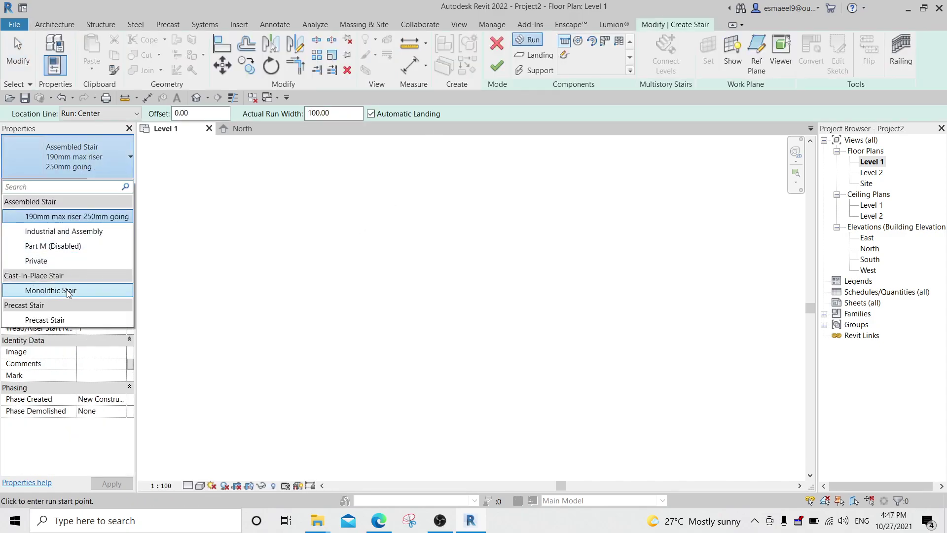
left_click(51, 290)
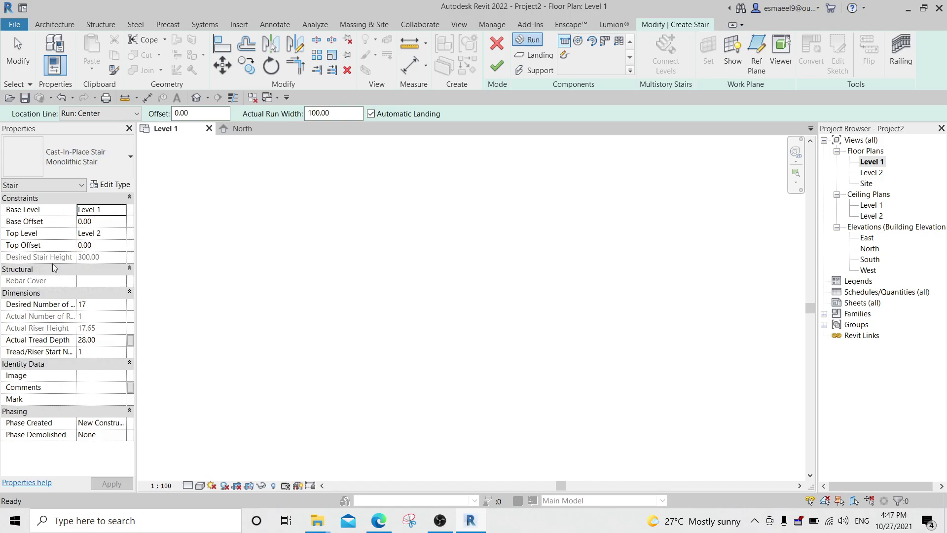
mouse_move(41, 304)
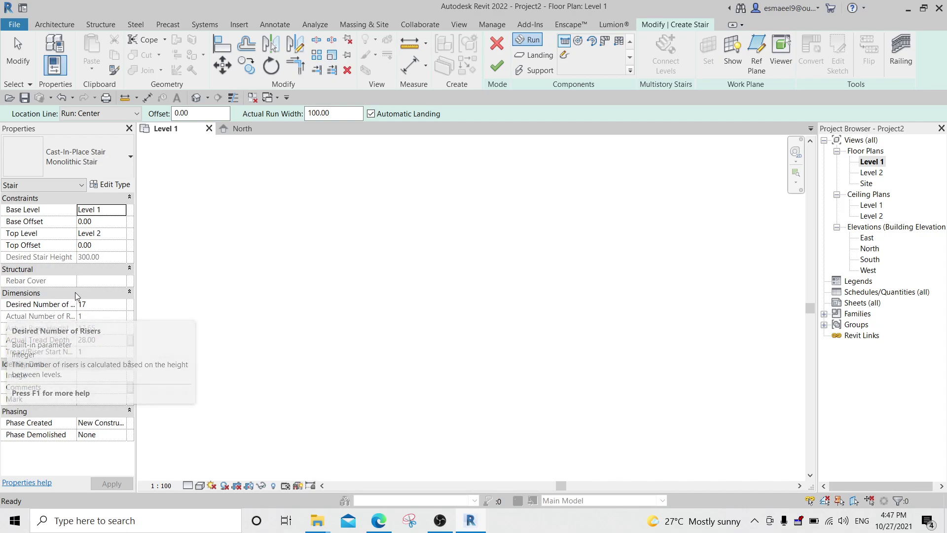
left_click_drag(76, 291, 92, 291)
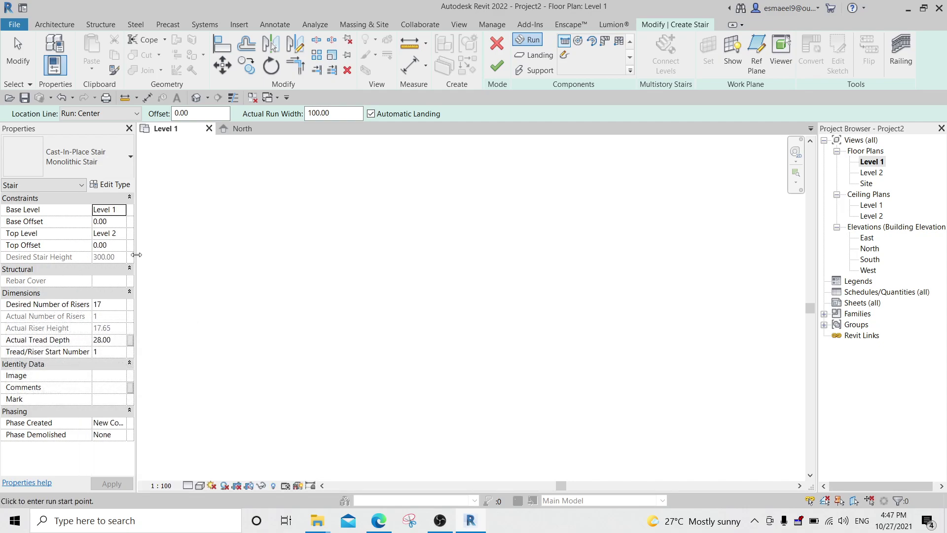
left_click_drag(136, 254, 171, 254)
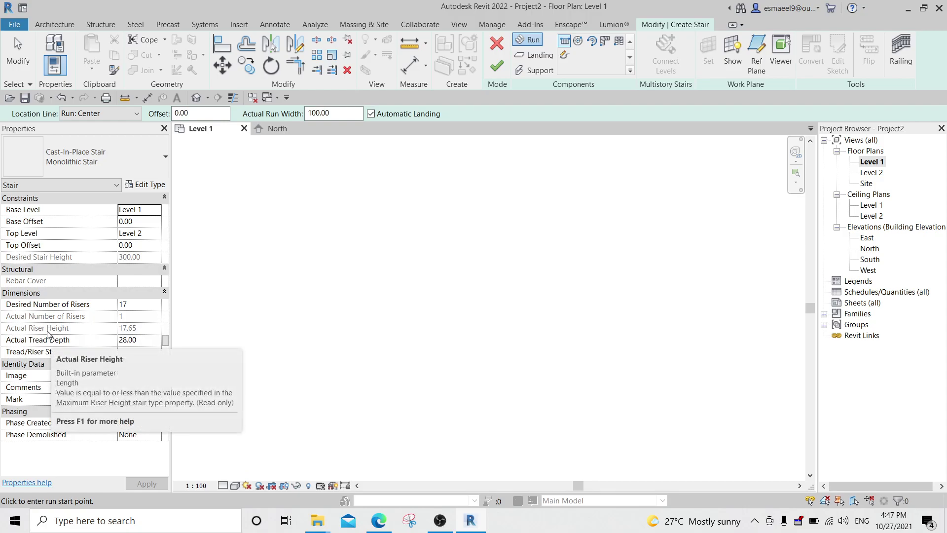
mouse_move(37, 340)
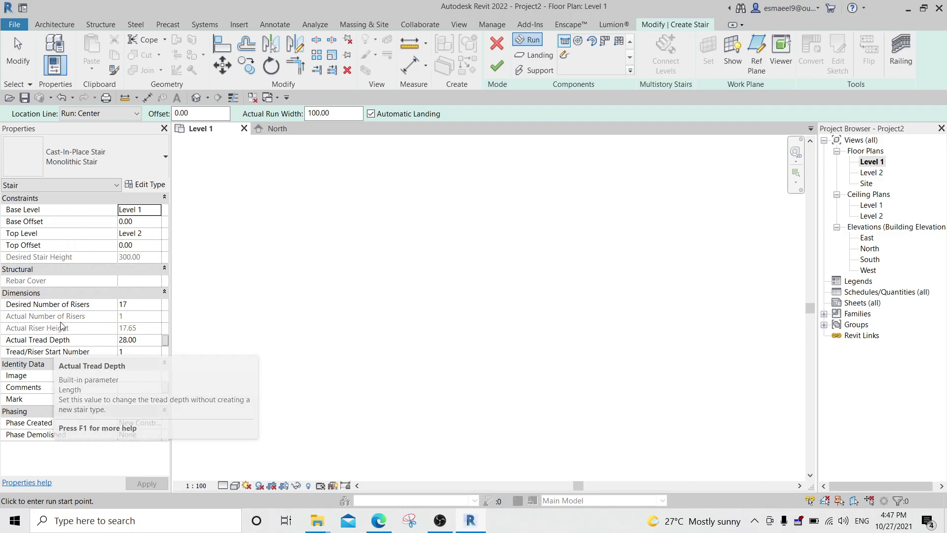
Step: Give the stair 20 desired risers, a 30 tread depth and a 120 run width
left_click(158, 303)
double_click(157, 302)
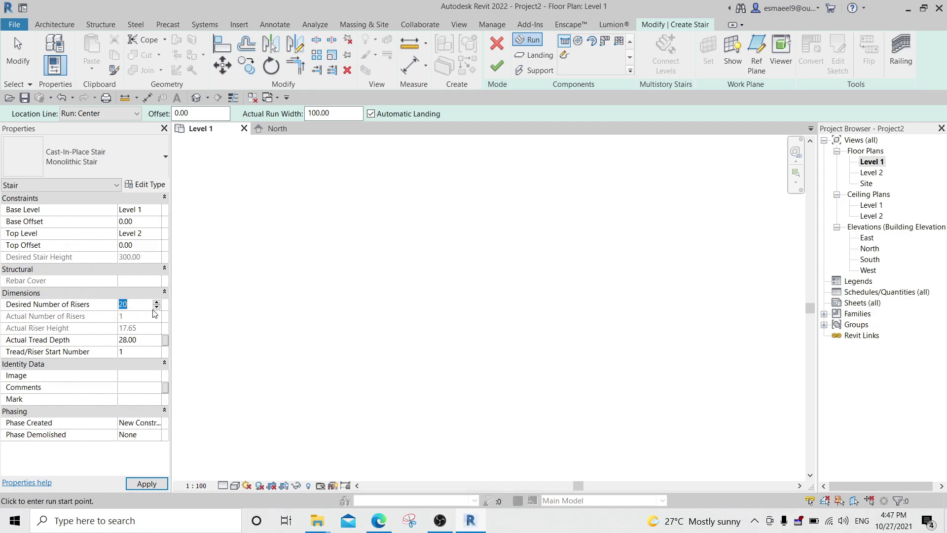
left_click(150, 340)
type("30")
key("Return")
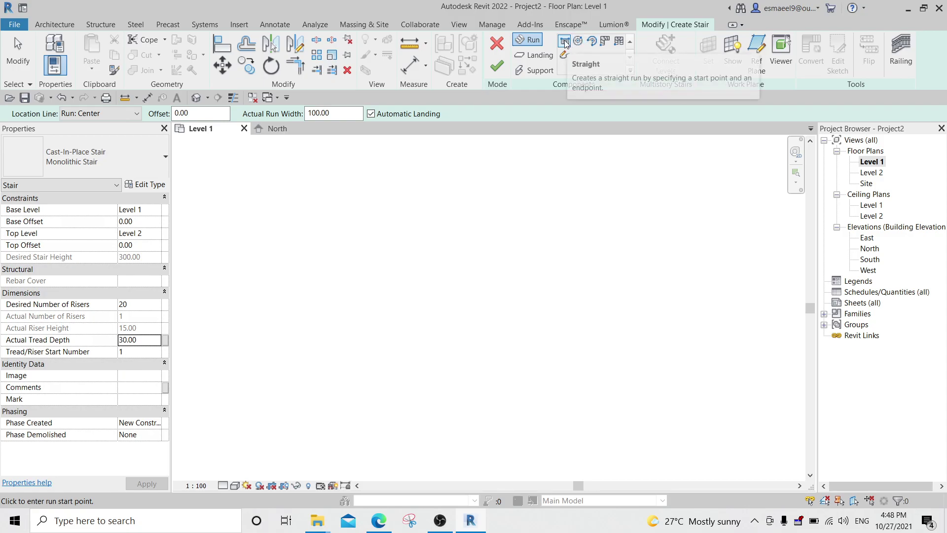
double_click(344, 114)
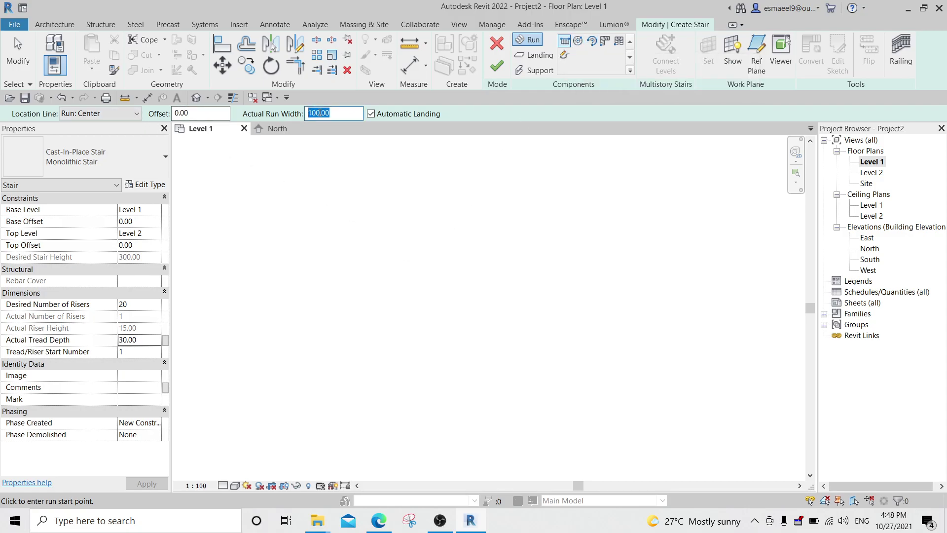
type("120")
left_click(108, 113)
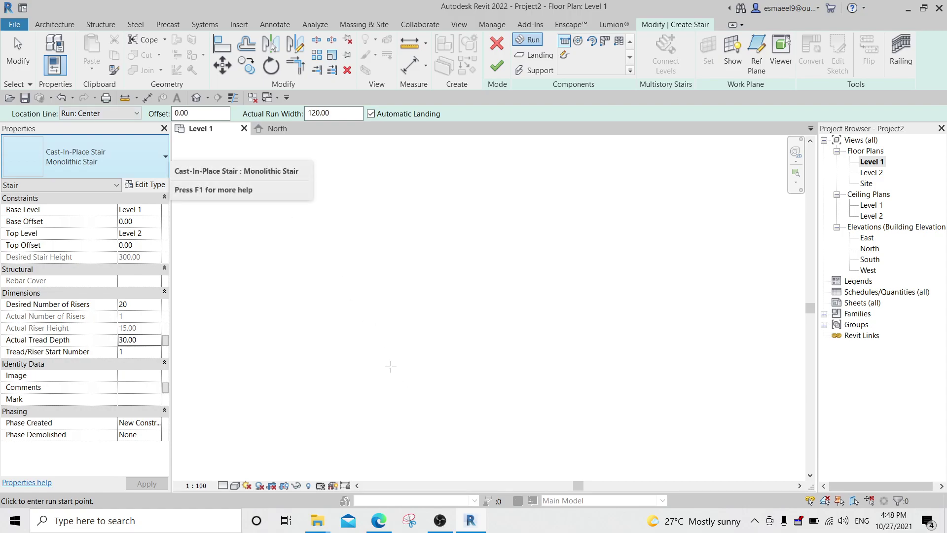
Step: Draw a 10-riser run upward and a parallel 10-riser run back down beside it
left_click(390, 383)
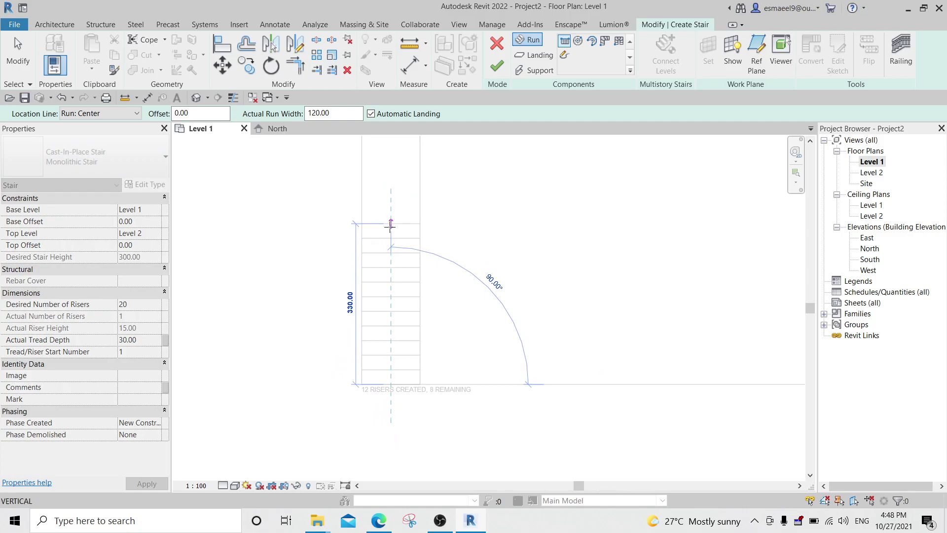
left_click(391, 251)
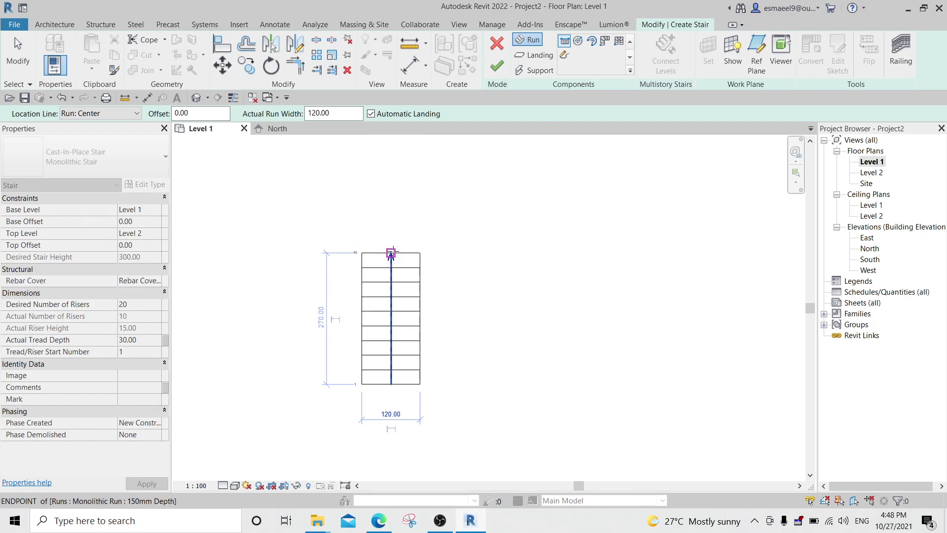
left_click(463, 252)
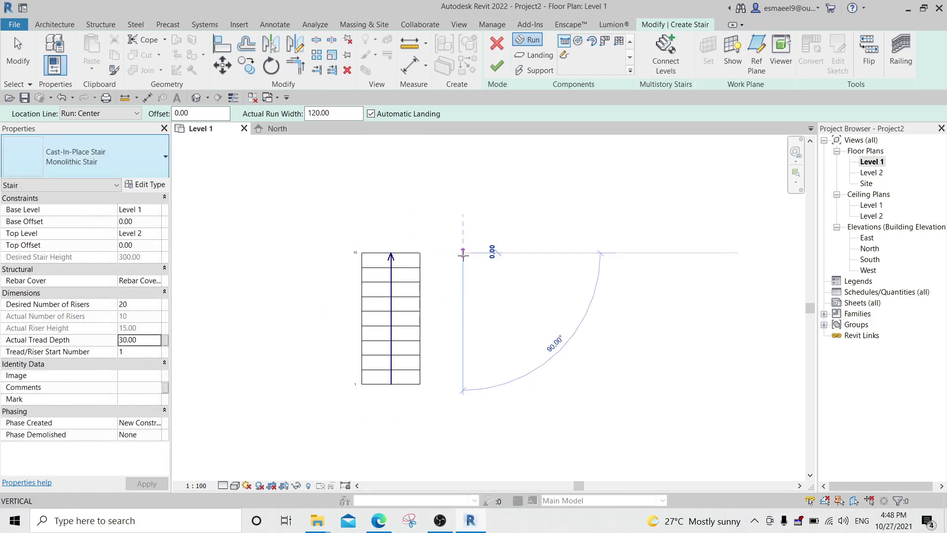
left_click(463, 429)
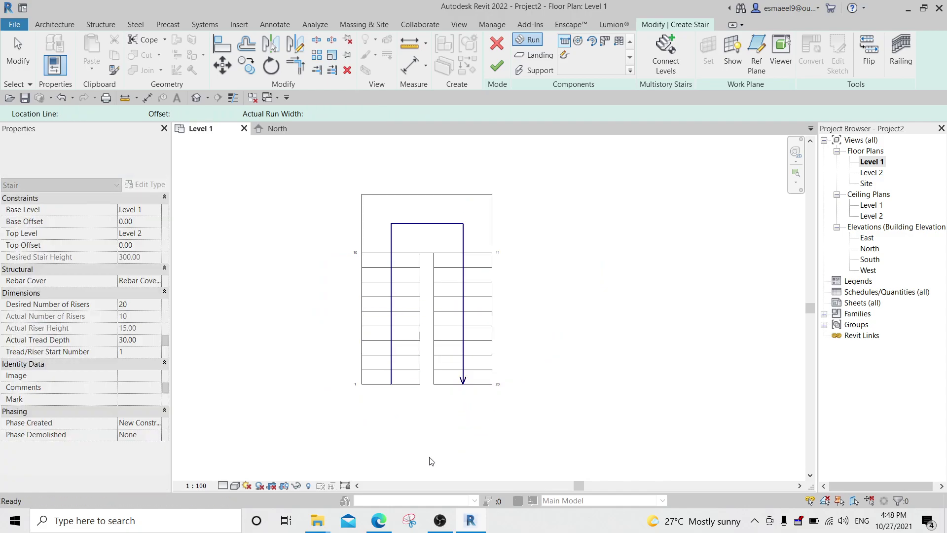
key("Escape")
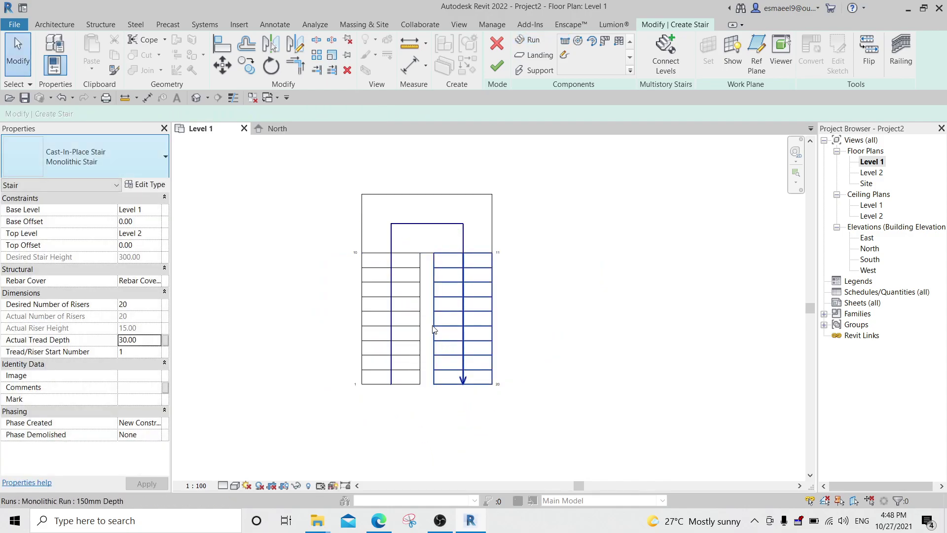
Step: Dimension the gap between the two stair runs and remove the extra 268 run dimension
key("d")
key("i")
left_click(421, 313)
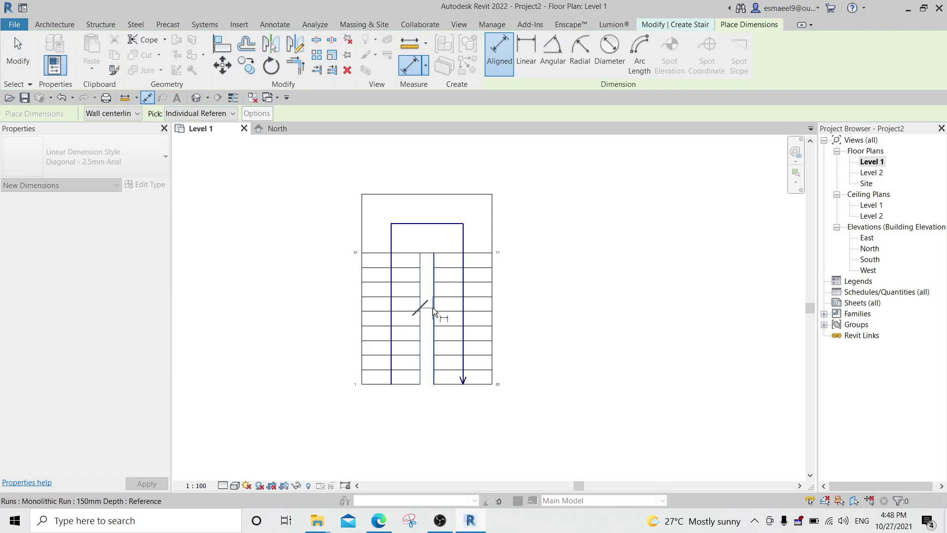
left_click(547, 425)
key("Escape")
key("Escape")
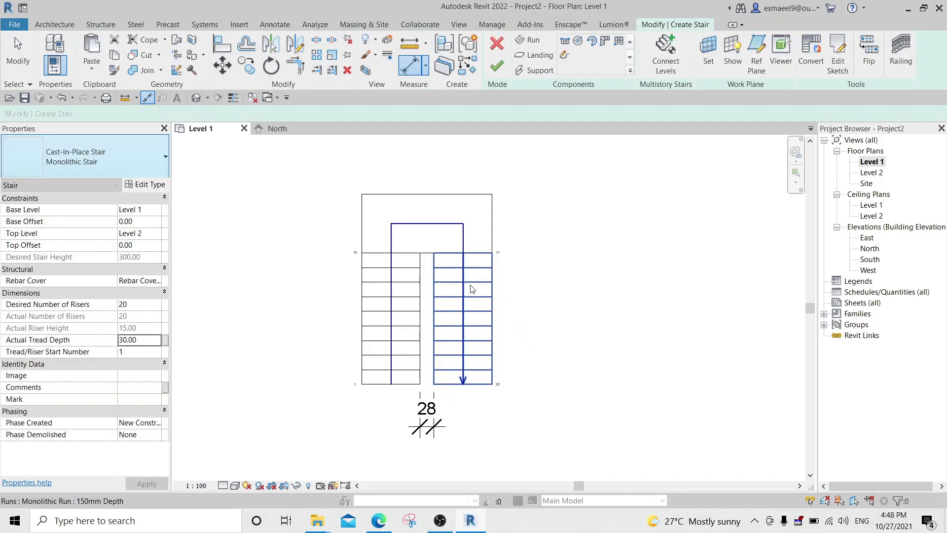
left_click(448, 379)
scroll(432, 396, "up", 5)
left_click(422, 412)
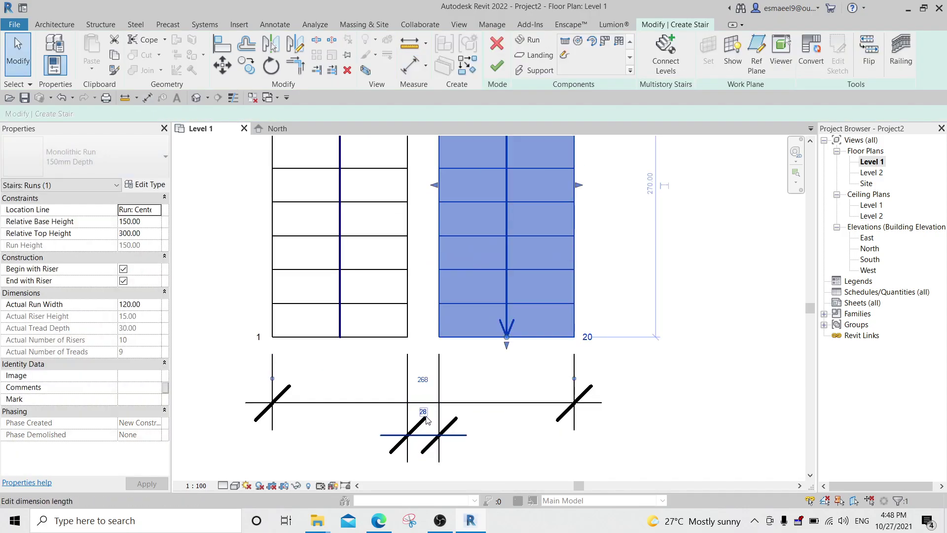
key("Escape")
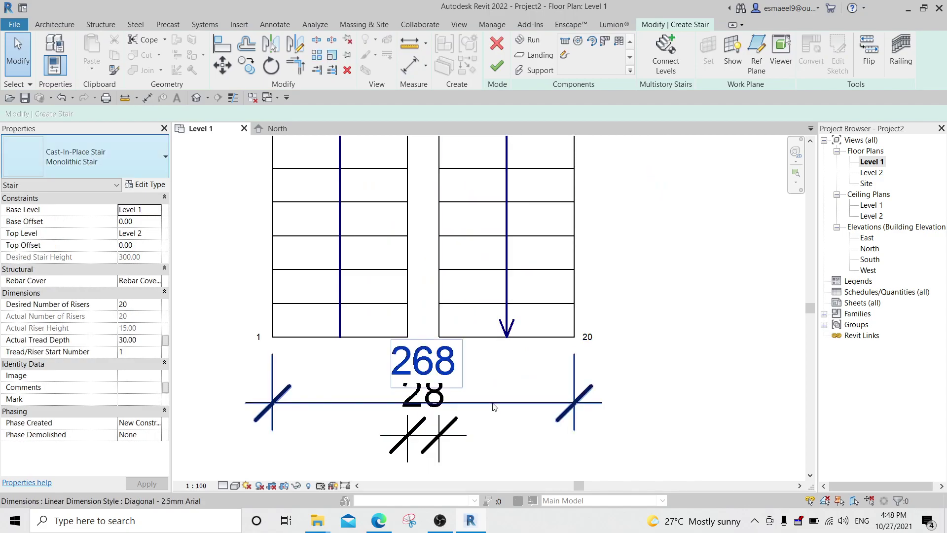
left_click(414, 417)
key("Delete")
Step: Change the run gap from 28 to 50, then delete the helper gap dimension
left_click(538, 249)
scroll(413, 418, "up", 3)
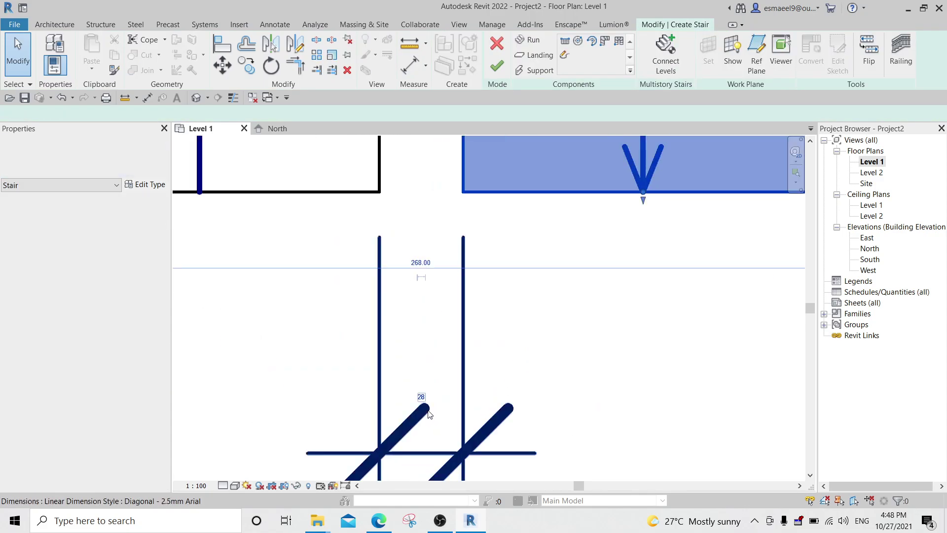
left_click(420, 395)
type("50")
key("Return")
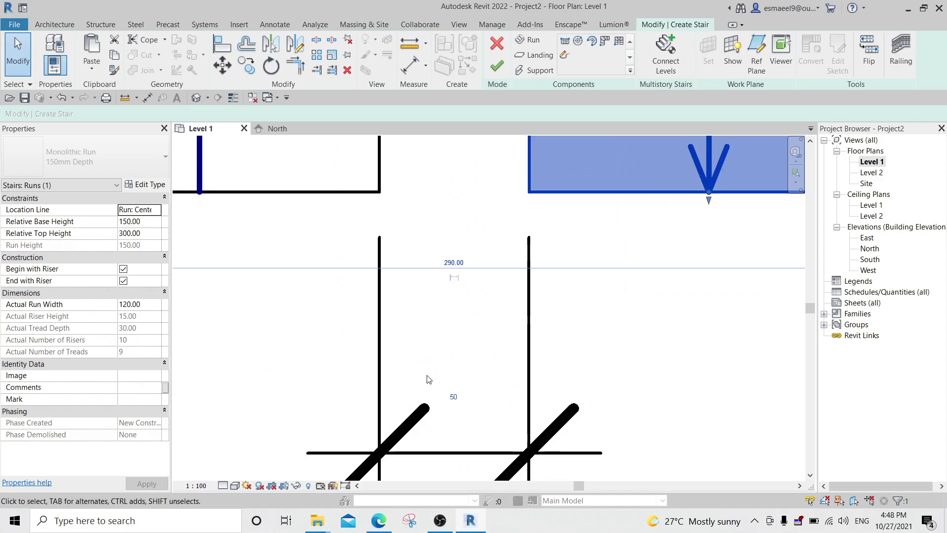
scroll(427, 390, "down", 4)
scroll(444, 404, "down", 4)
key("Escape")
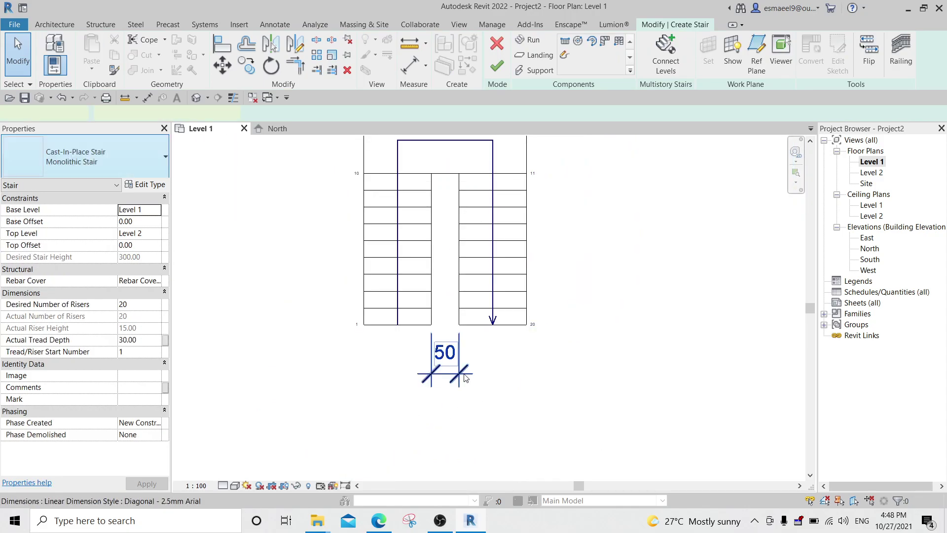
left_click(431, 352)
key("Delete")
middle_click_drag(470, 332, 467, 361)
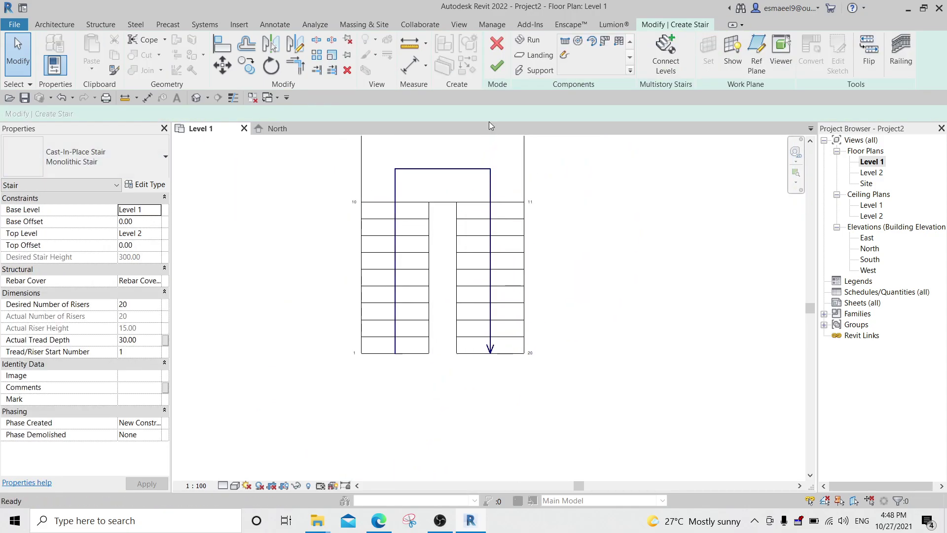
Step: Finish the stair, draw a vertical section line across both runs, and open Section 1
left_click(497, 66)
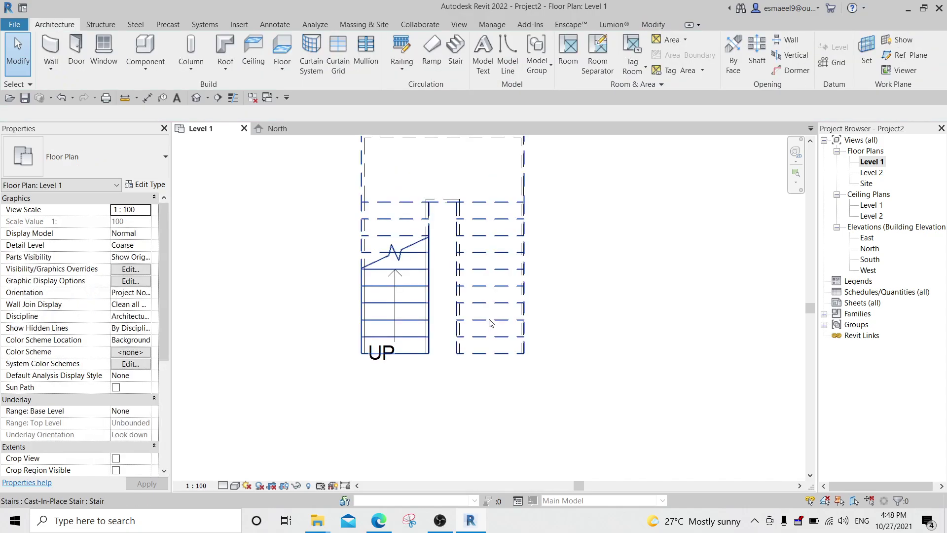
scroll(495, 278, "down", 2)
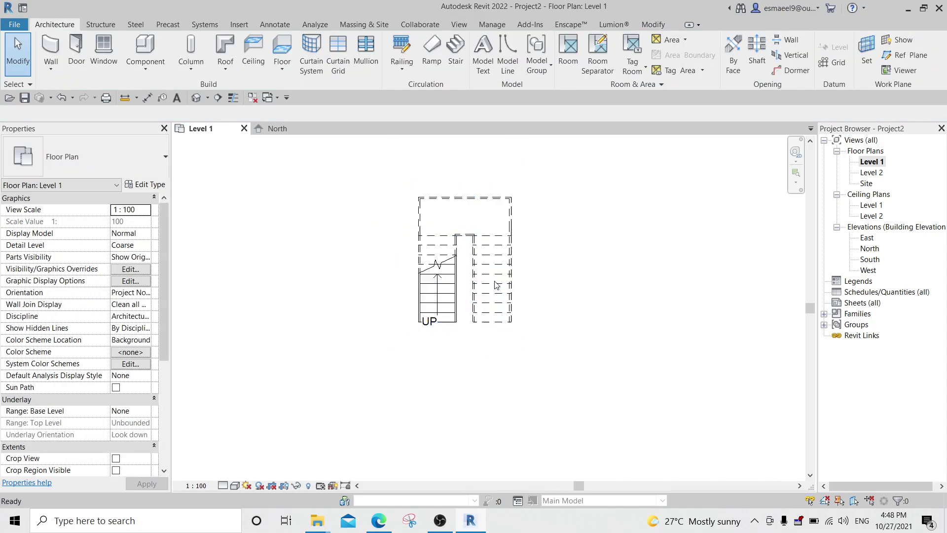
left_click(218, 98)
left_click(492, 377)
left_click(493, 147)
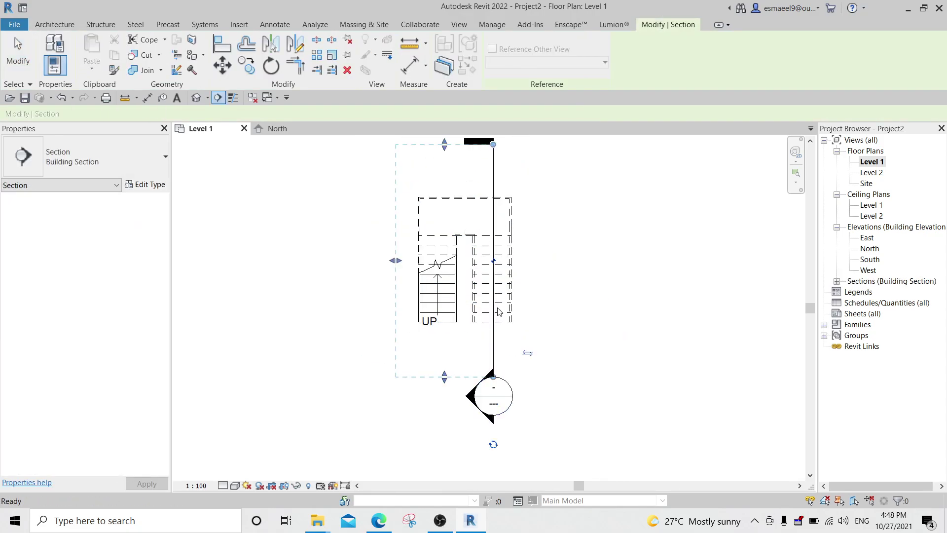
key("Escape")
key("Escape")
double_click(476, 402)
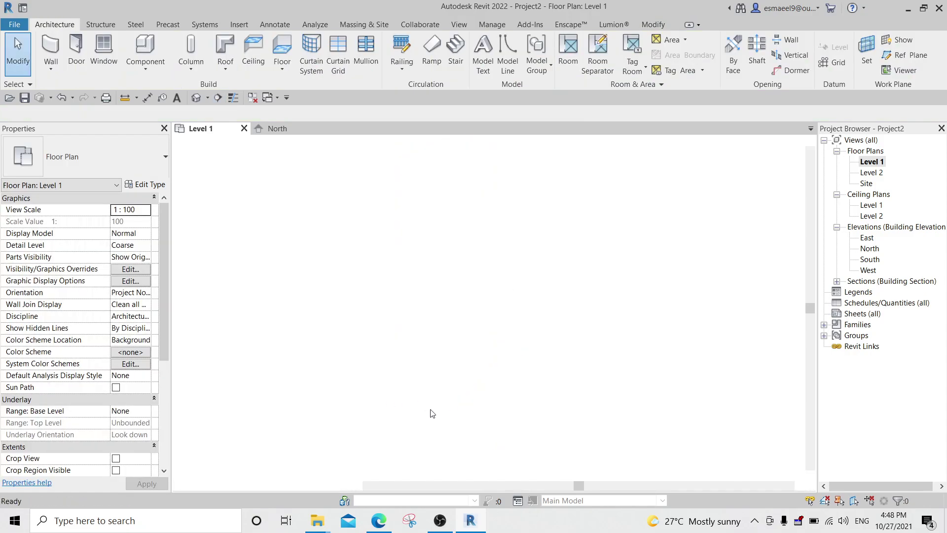
scroll(360, 288, "up", 2)
scroll(444, 295, "down", 2)
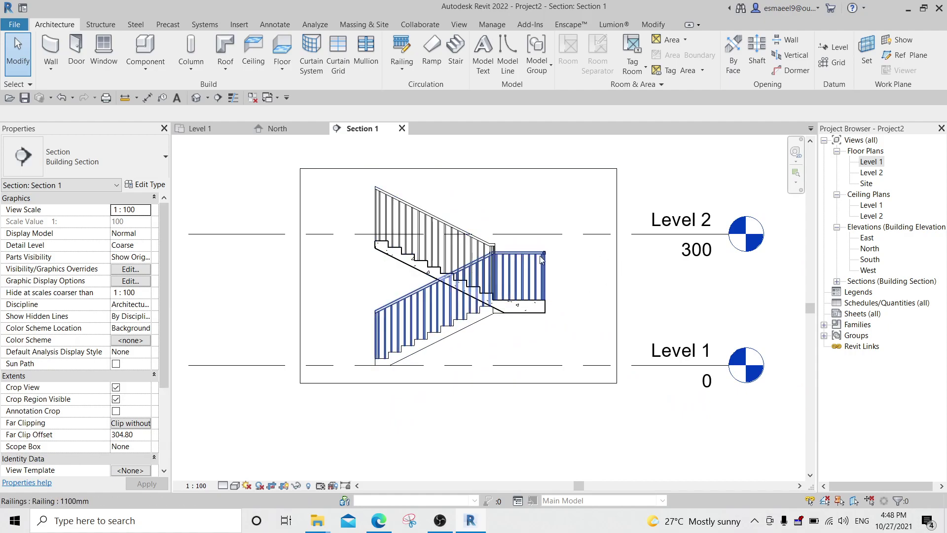
left_click(575, 235)
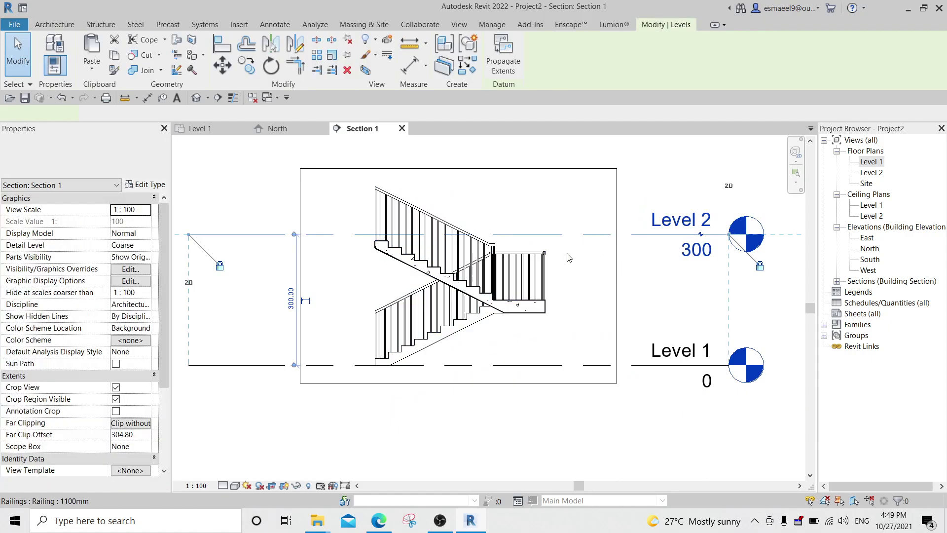
scroll(382, 266, "up", 2)
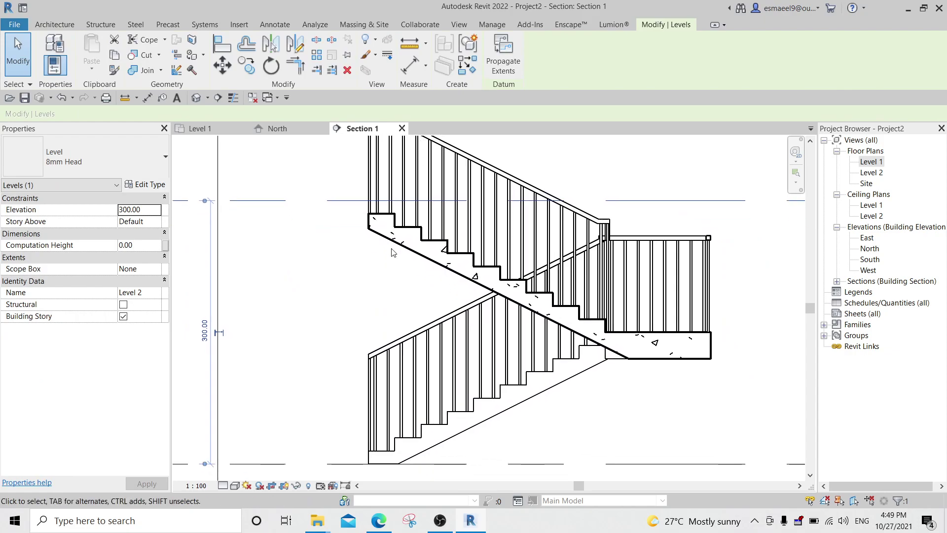
left_click(384, 229)
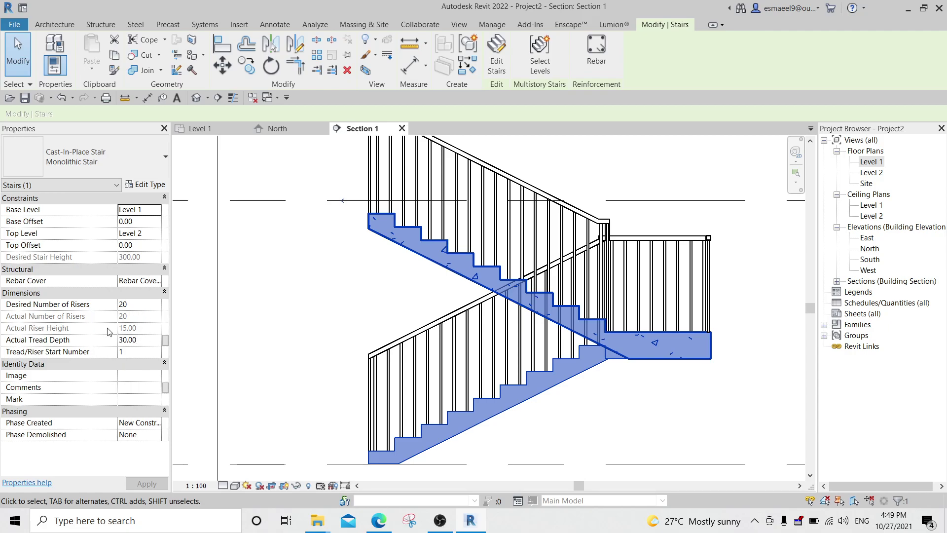
scroll(375, 299, "down", 2)
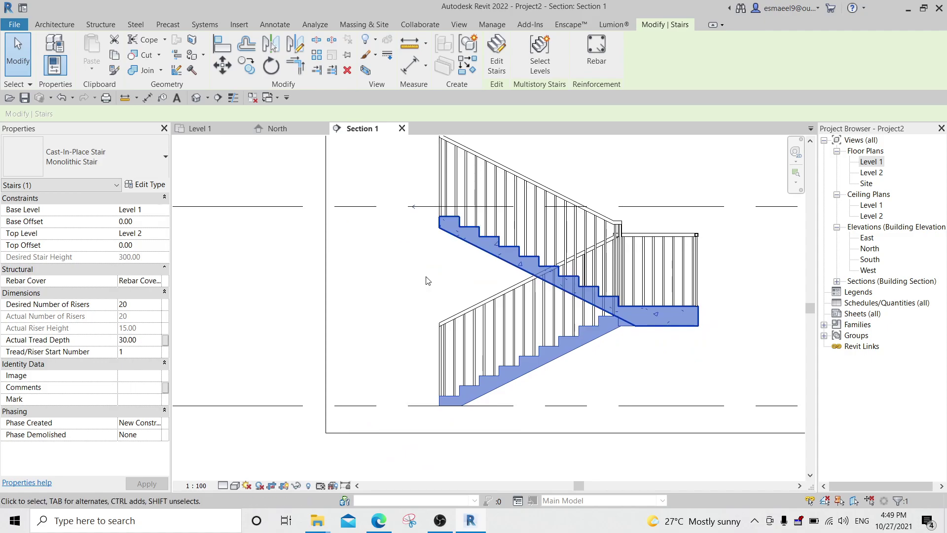
key("Escape")
scroll(442, 219, "up", 1)
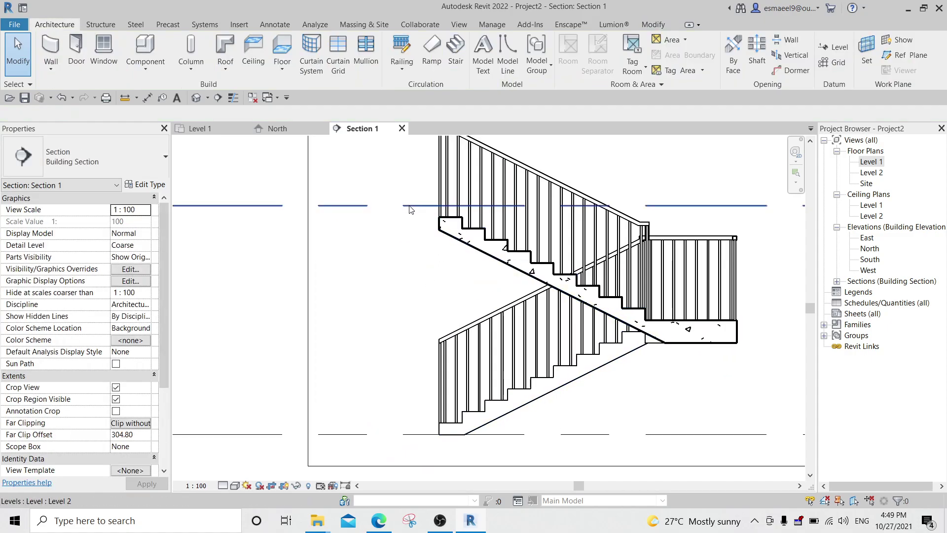
left_click(875, 164)
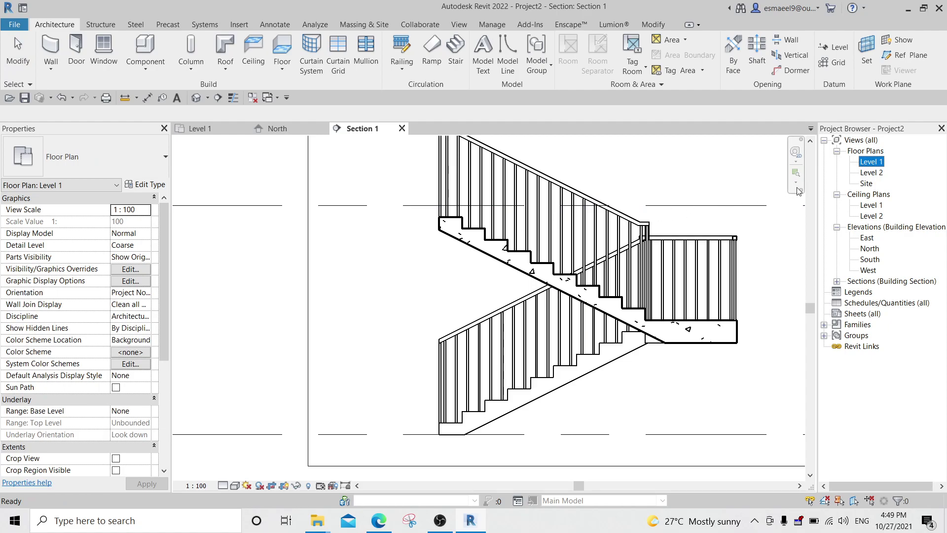
Step: Open the Level 1 plan centred on the stair and widen the property values column
double_click(880, 165)
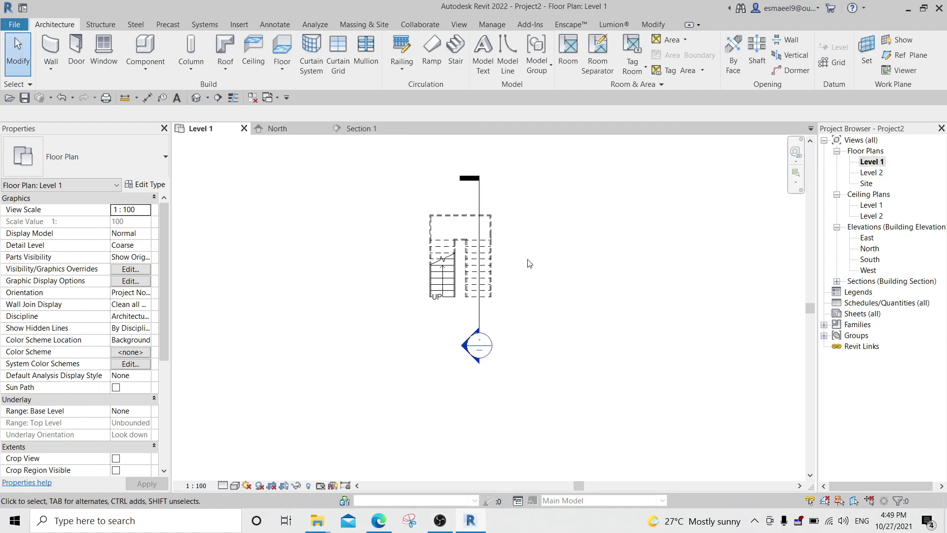
scroll(499, 247, "up", 3)
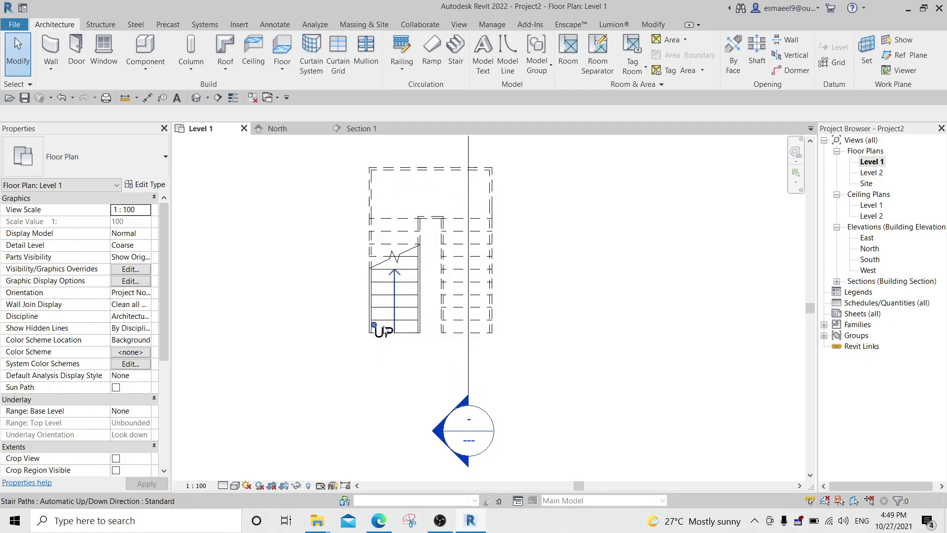
mouse_move(445, 362)
middle_mouse_down()
mouse_move(469, 341)
mouse_move(537, 320)
middle_mouse_up()
scroll(473, 346, "down", 1)
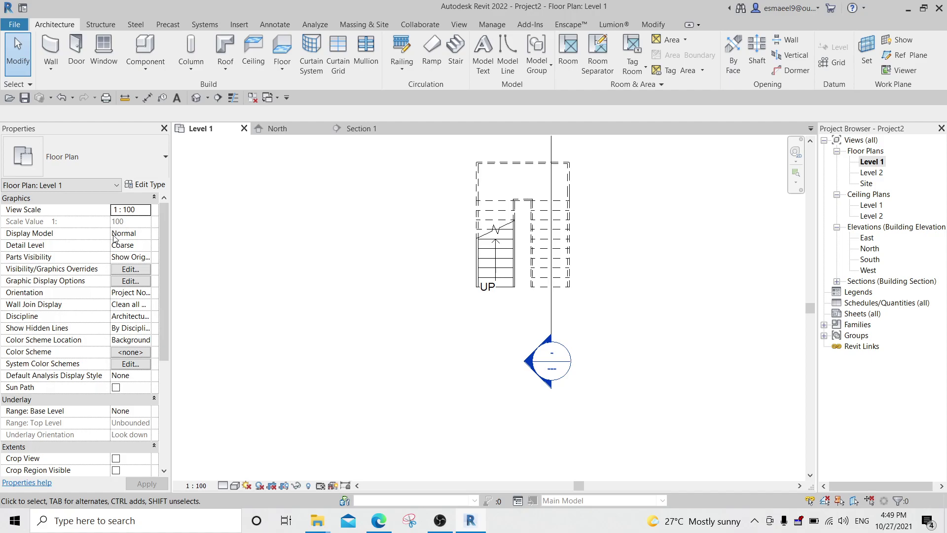
left_click_drag(110, 234, 95, 235)
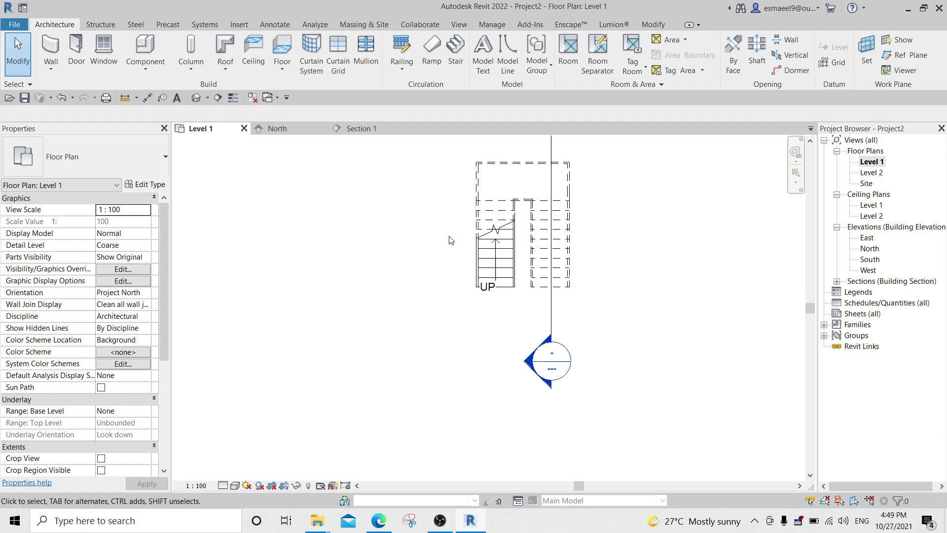
middle_click_drag(428, 231, 467, 258)
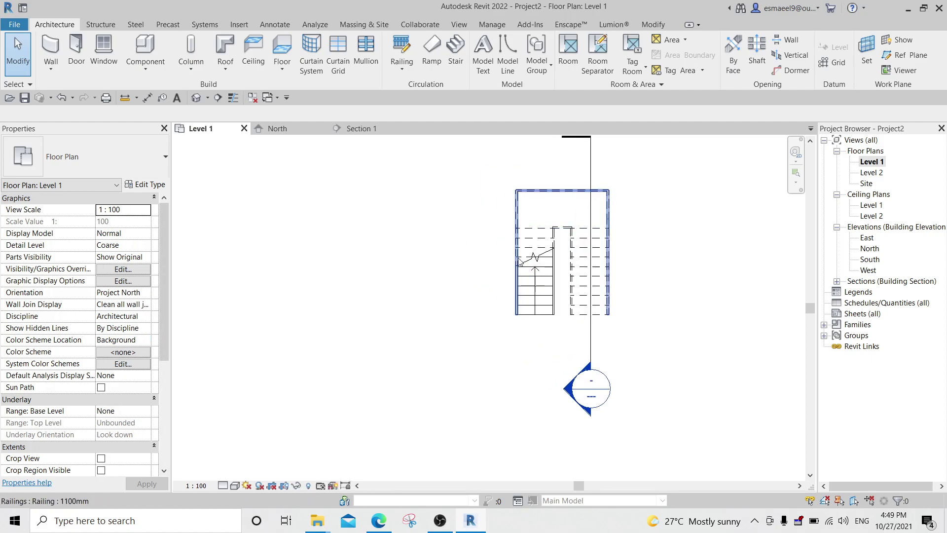
middle_click_drag(441, 250, 516, 261)
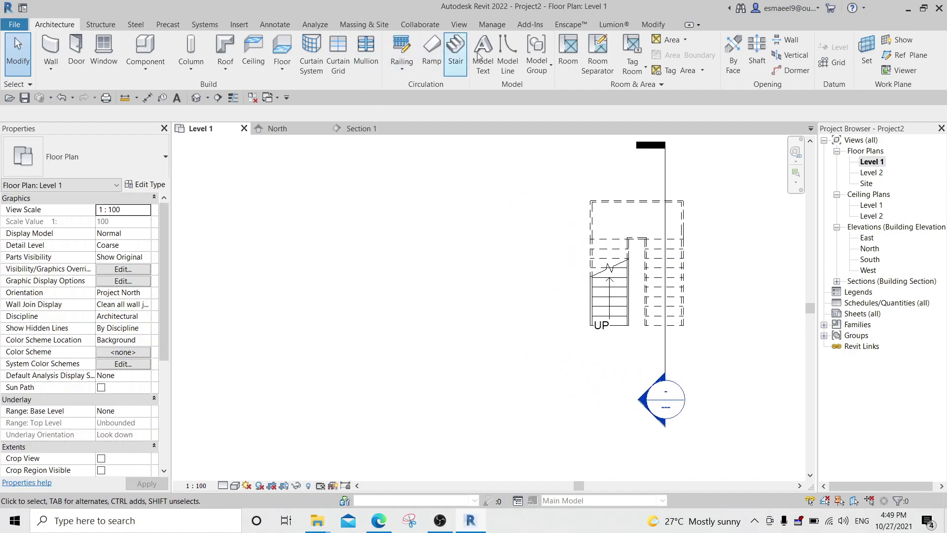
left_click(459, 60)
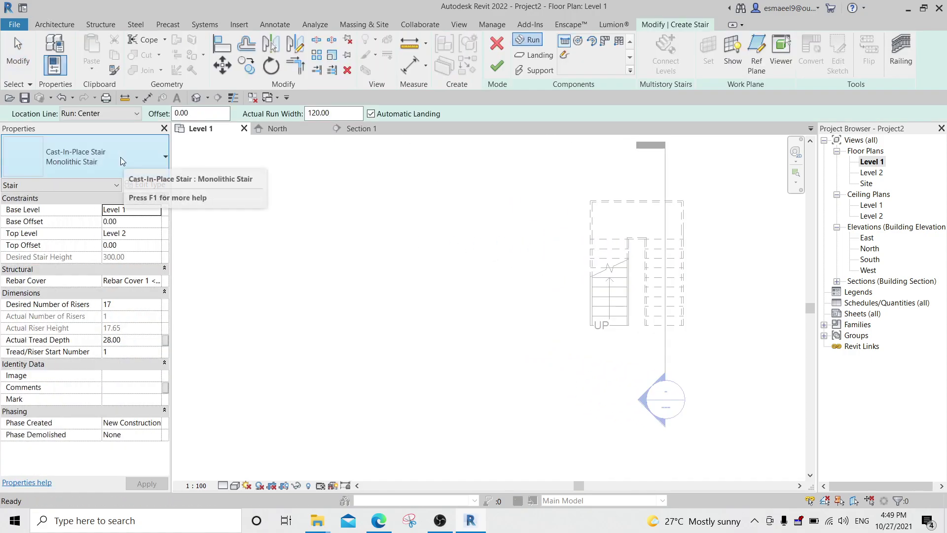
left_click(120, 161)
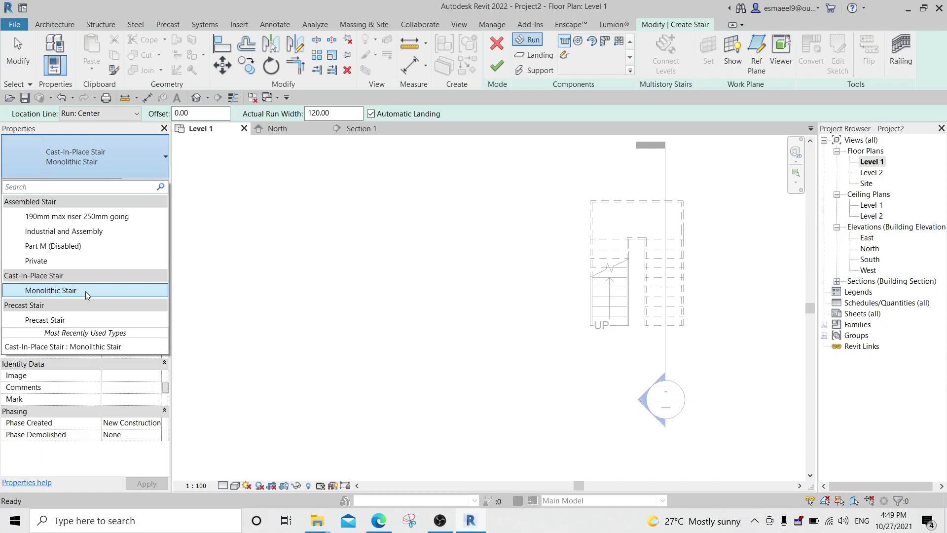
scroll(419, 280, "down", 2)
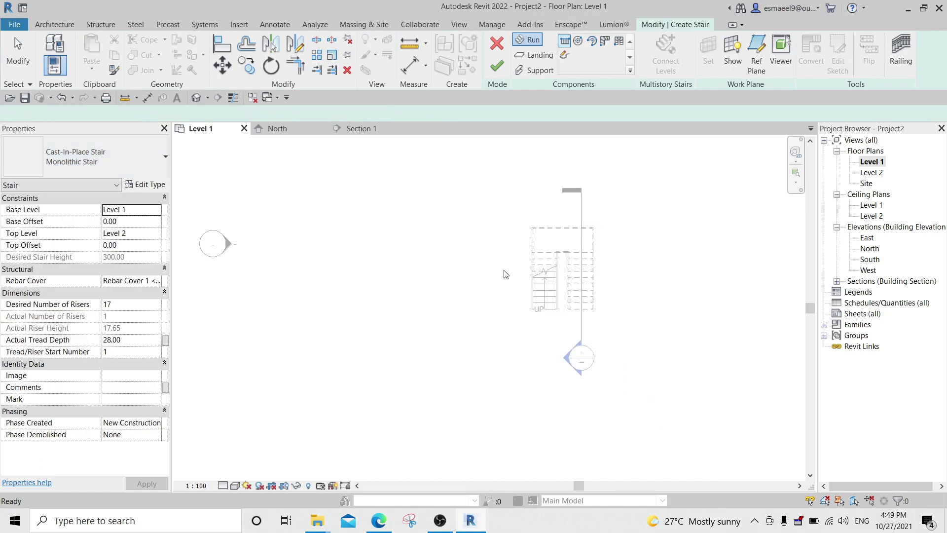
left_click(496, 66)
scroll(426, 264, "up", 2)
middle_click_drag(426, 265, 556, 261)
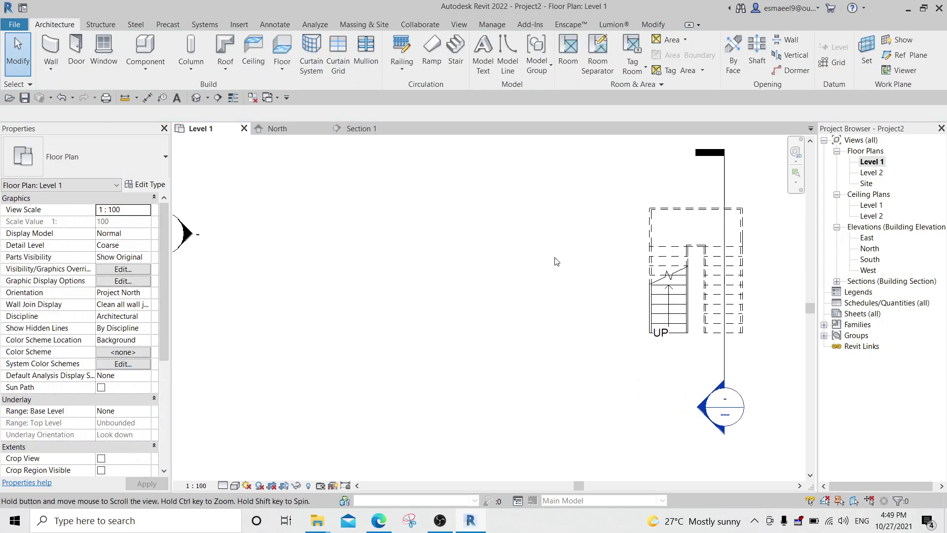
scroll(556, 262, "down", 2)
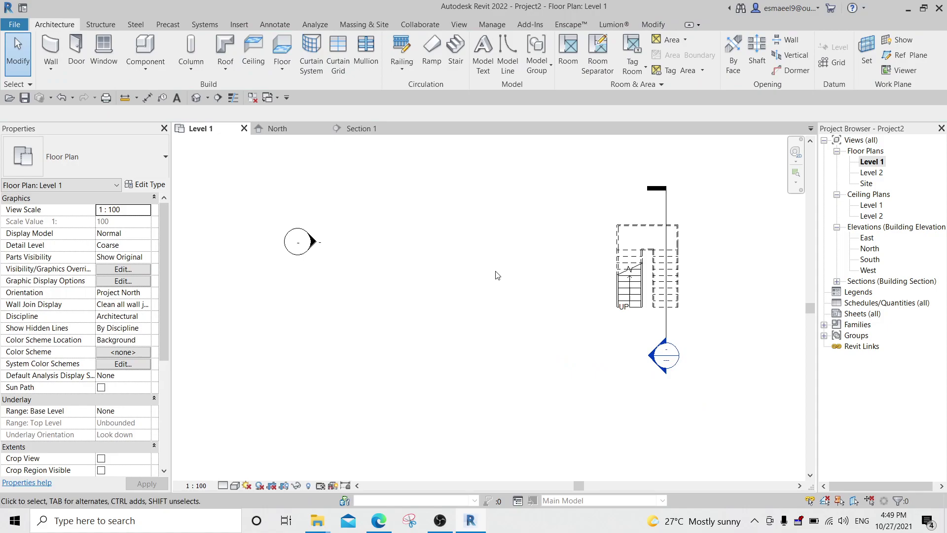
double_click(871, 173)
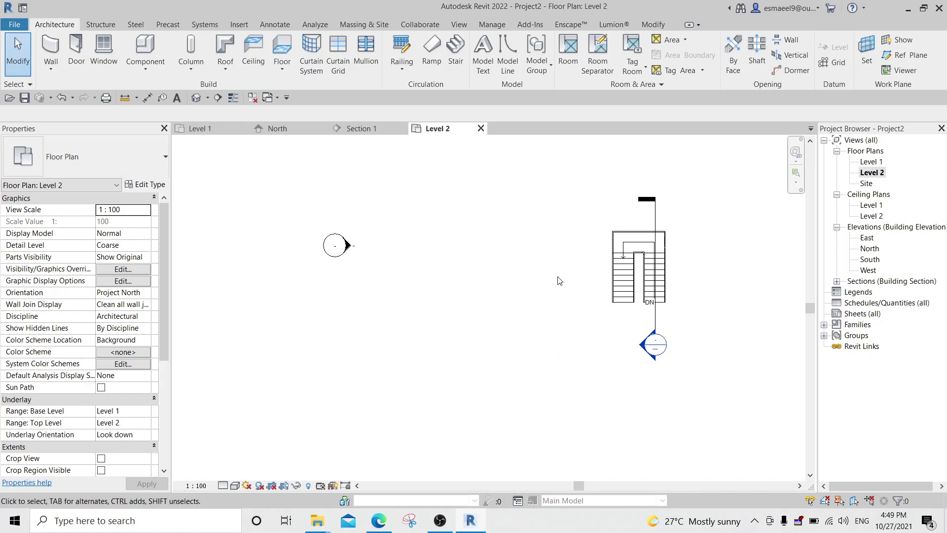
Step: Sketch a rectangular floor slab on Level 2 and finish it
key("s")
key("b")
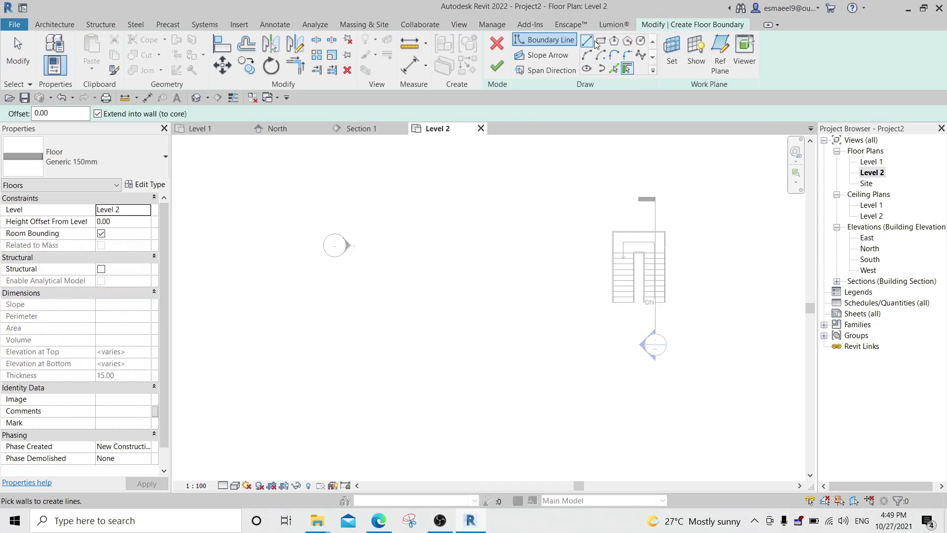
left_click(499, 256)
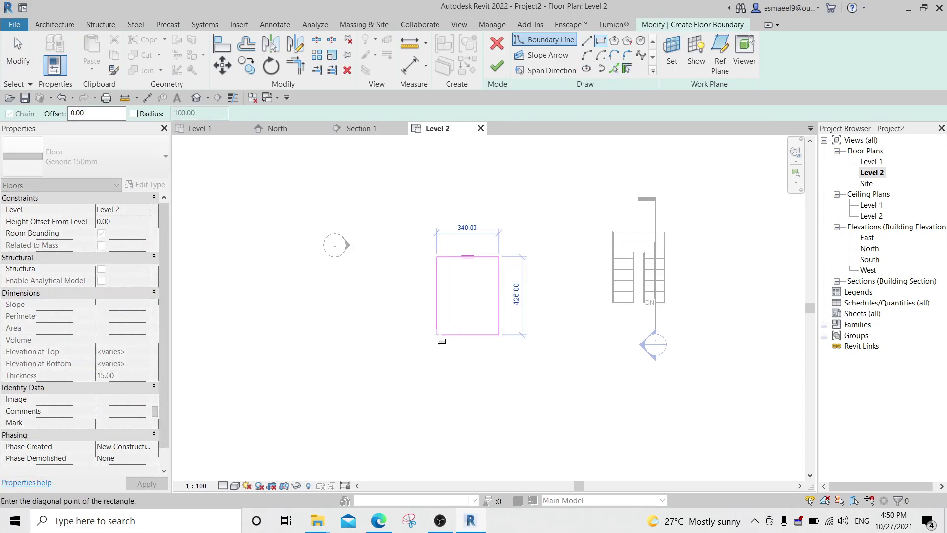
key("Escape")
left_click(554, 228)
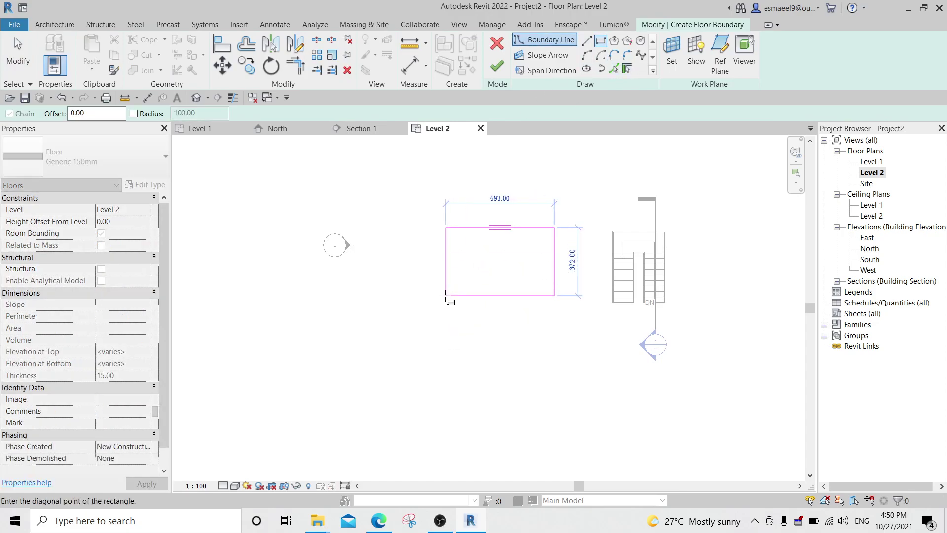
left_click(438, 300)
left_click(497, 65)
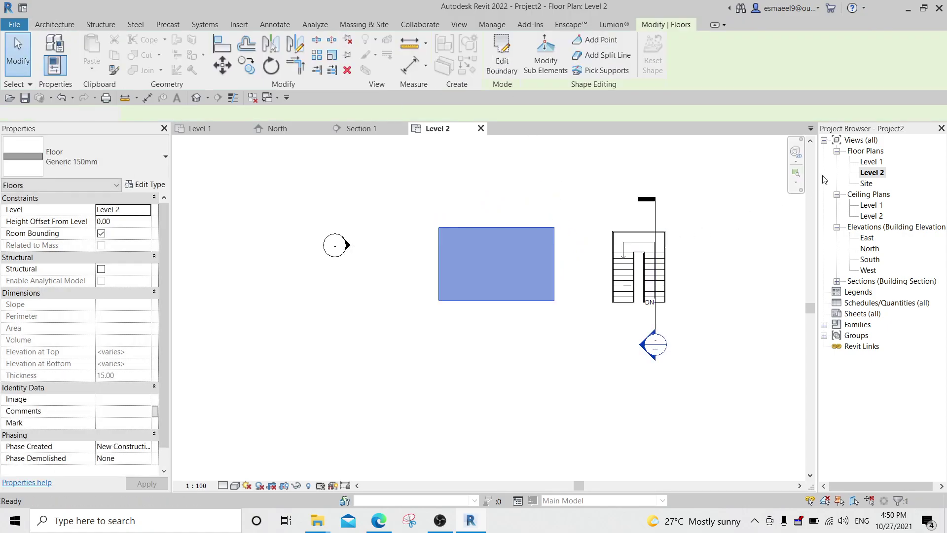
key("Escape")
Step: Draw an L-shaped wall on Level 1 and view it with the slab in 3D
double_click(874, 160)
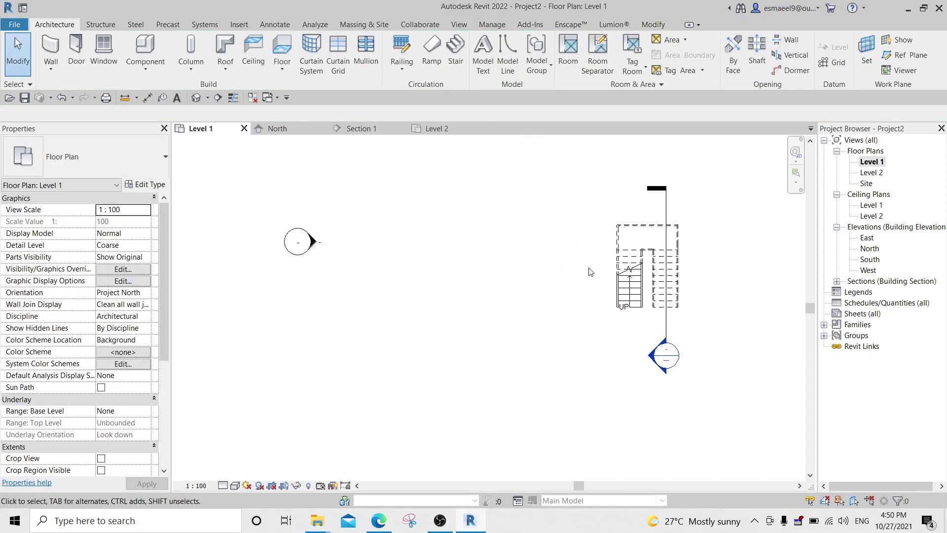
key("w")
key("a")
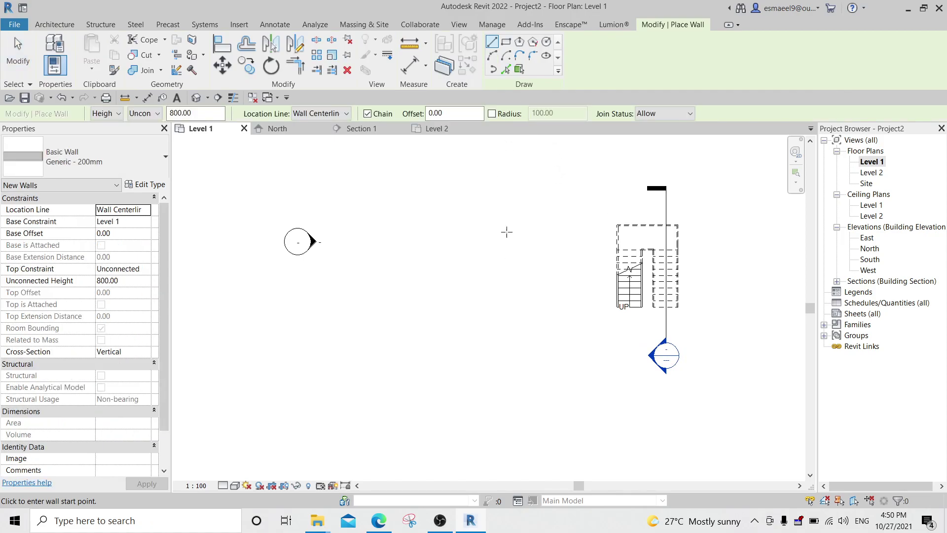
left_click(510, 261)
left_click(425, 261)
left_click(425, 364)
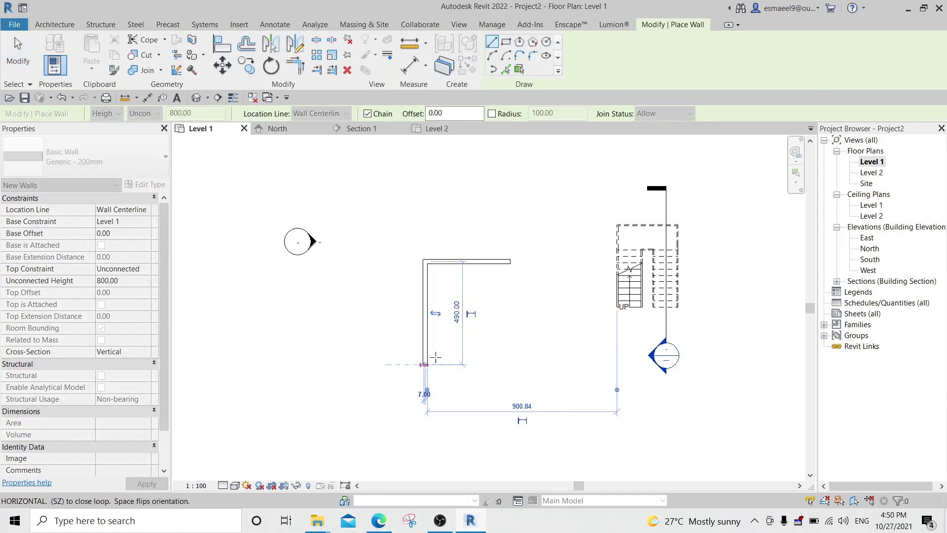
key("Escape")
key("Escape")
key("3")
key("d")
mouse_move(537, 340)
middle_mouse_down("shift")
mouse_move(423, 348)
mouse_move(456, 341)
mouse_move(474, 316)
middle_mouse_up("shift")
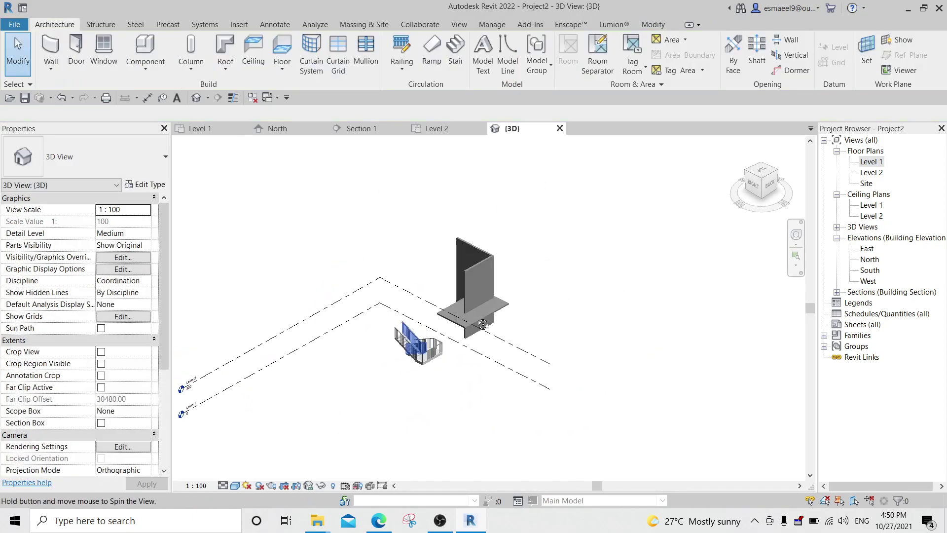
Step: Align the L-shaped wall to the Level 2 slab edge in 3D, then reopen Level 1
scroll(474, 312, "up", 2)
key("l")
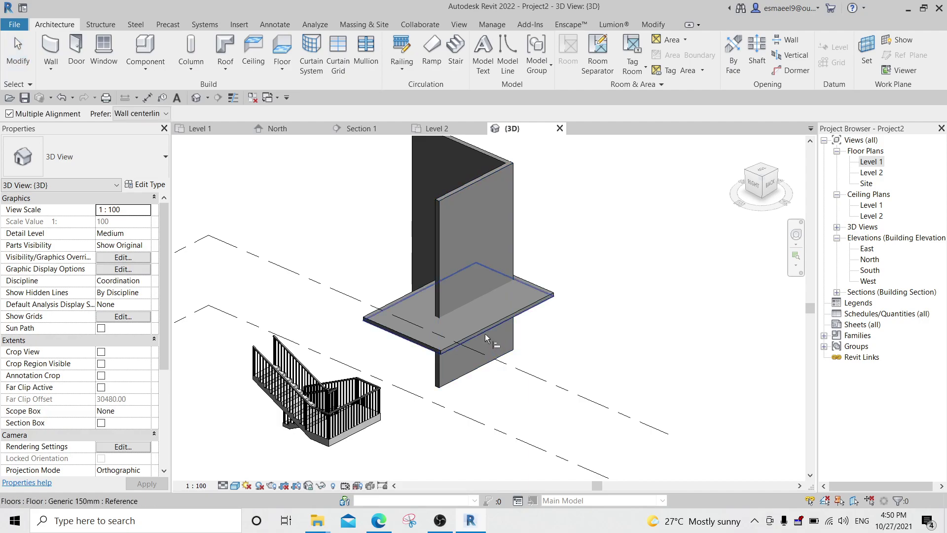
scroll(484, 333, "up", 3)
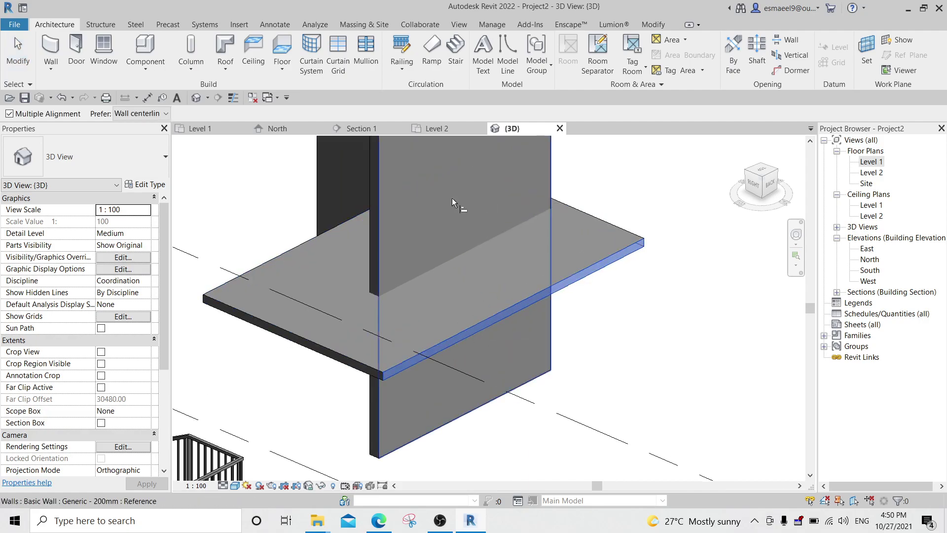
mouse_move(452, 197)
middle_mouse_down("shift")
mouse_move(495, 317)
mouse_move(407, 327)
mouse_move(578, 331)
middle_mouse_up("shift")
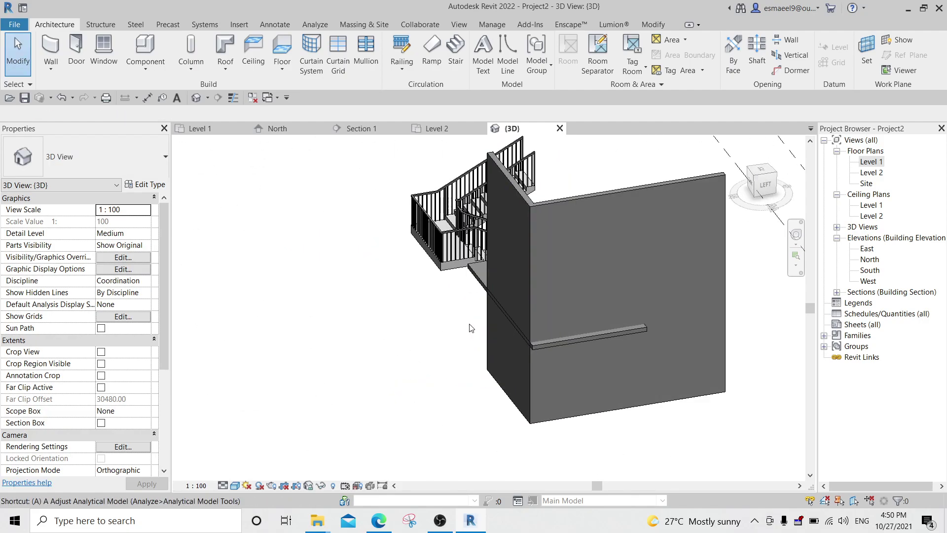
scroll(579, 339, "up", 3)
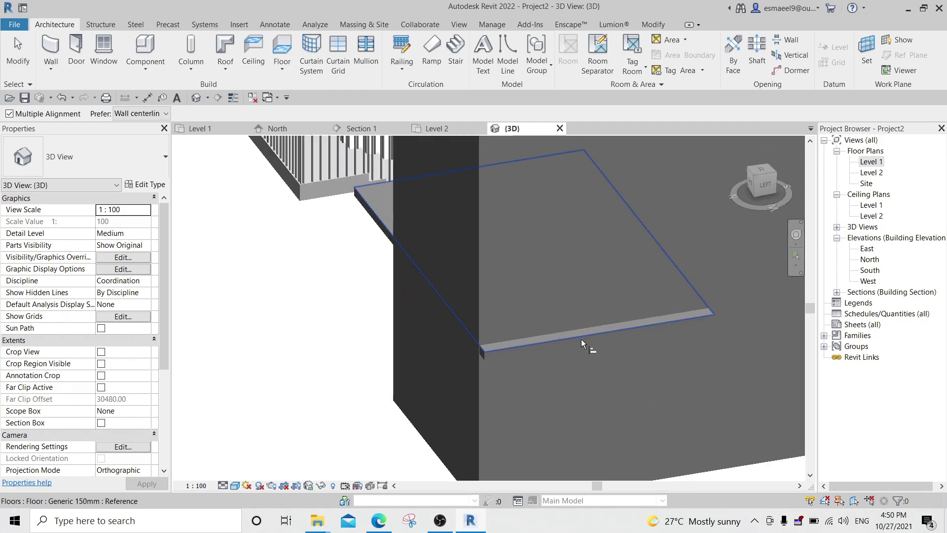
left_click(580, 341)
scroll(580, 341, "down", 4)
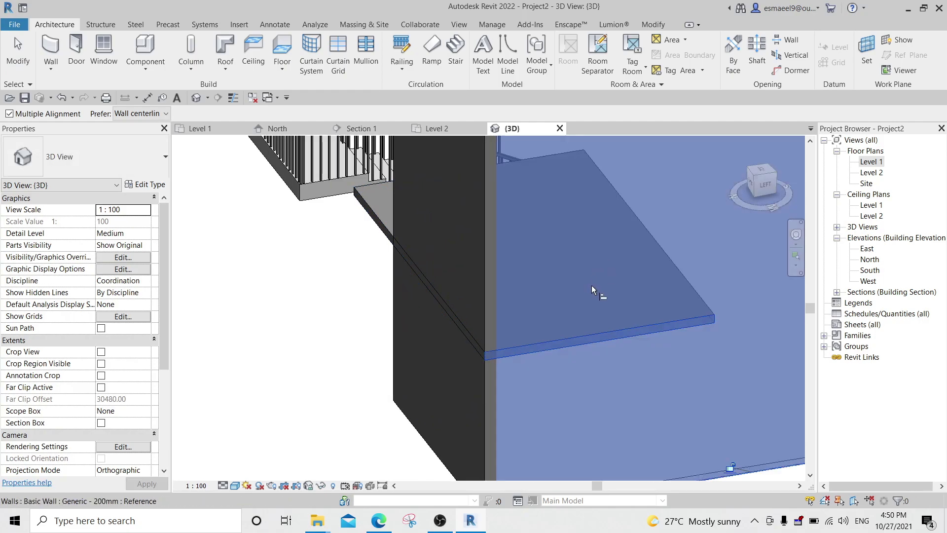
mouse_move(591, 285)
middle_mouse_down("shift")
mouse_move(423, 317)
mouse_move(464, 318)
mouse_move(296, 305)
middle_mouse_up("shift")
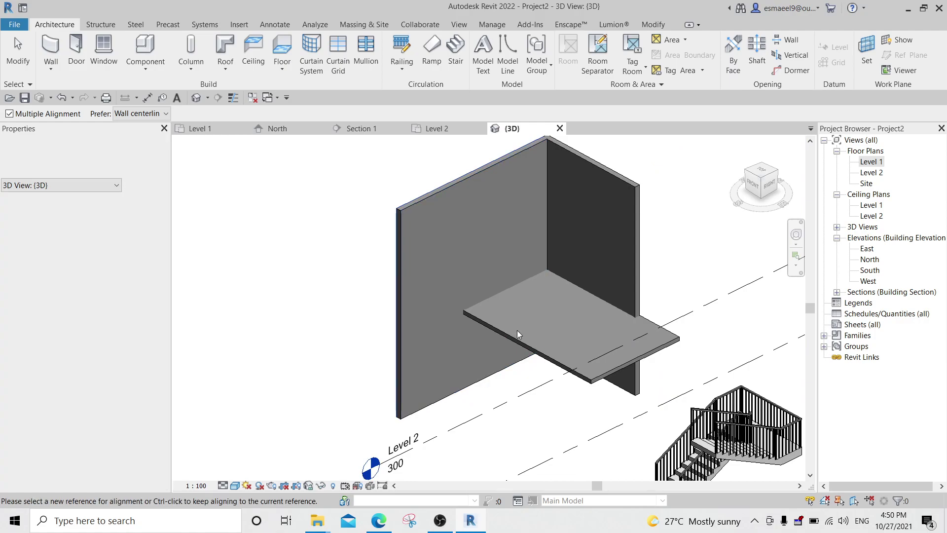
key("Escape")
mouse_move(606, 321)
middle_mouse_down("shift")
mouse_move(569, 344)
mouse_move(549, 318)
middle_mouse_up("shift")
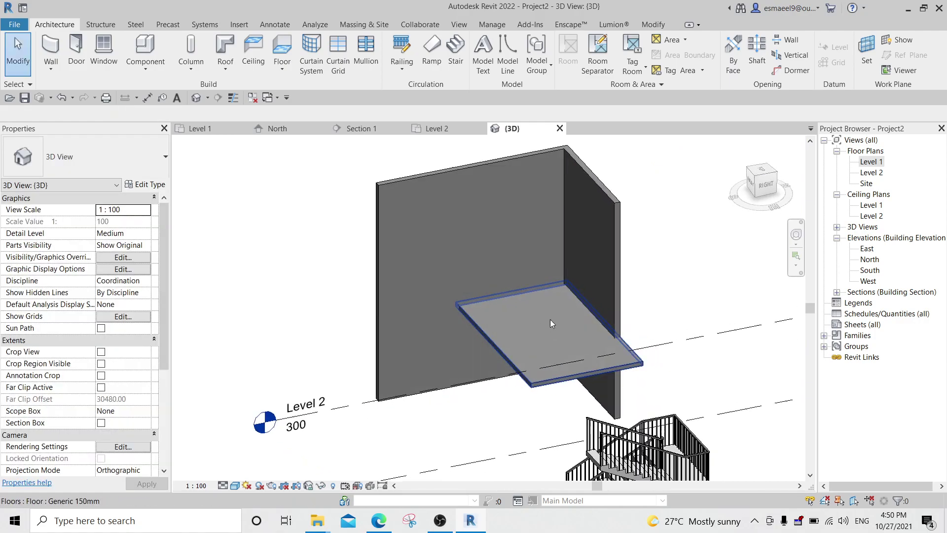
double_click(872, 161)
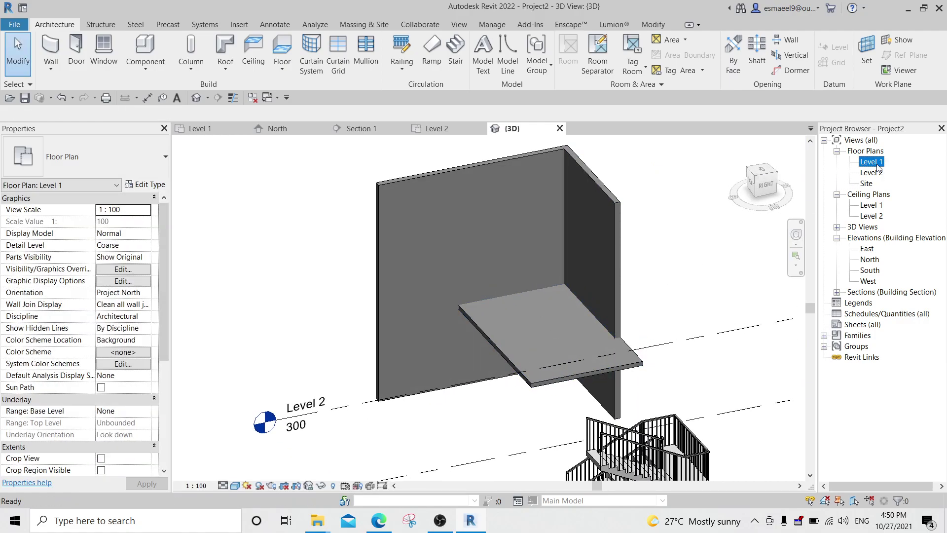
middle_click_drag(507, 315, 499, 290)
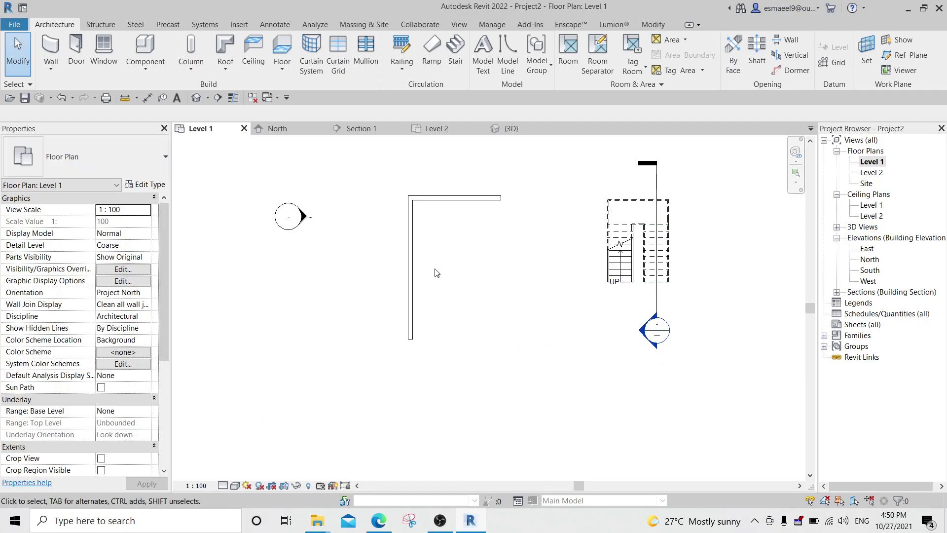
Step: Check Level 2, then place a straight 17-riser stair run on Level 1 and finish it
double_click(873, 173)
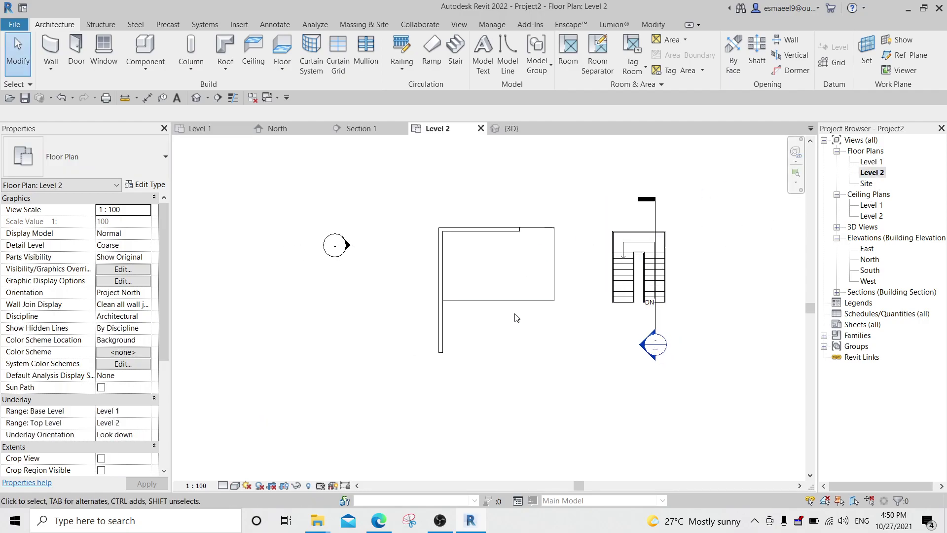
middle_click_drag(481, 315, 467, 280)
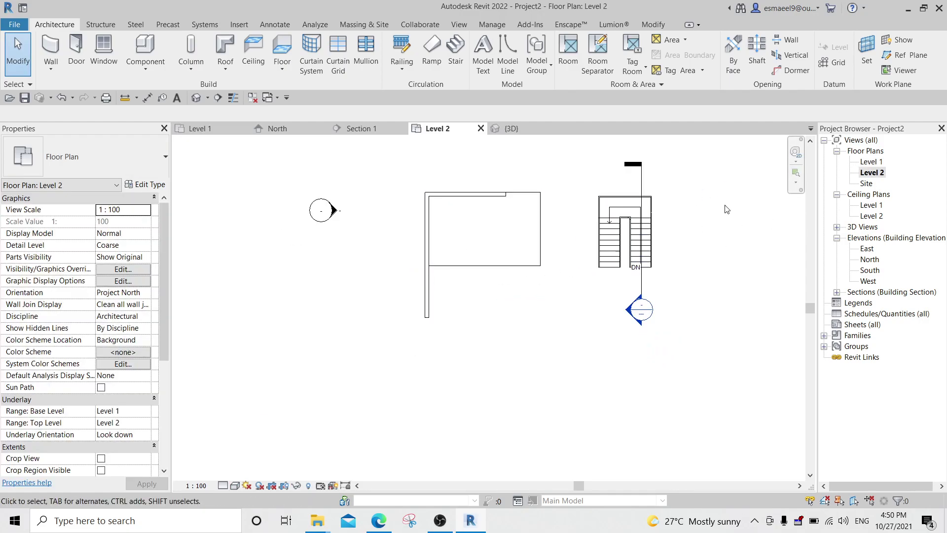
double_click(870, 162)
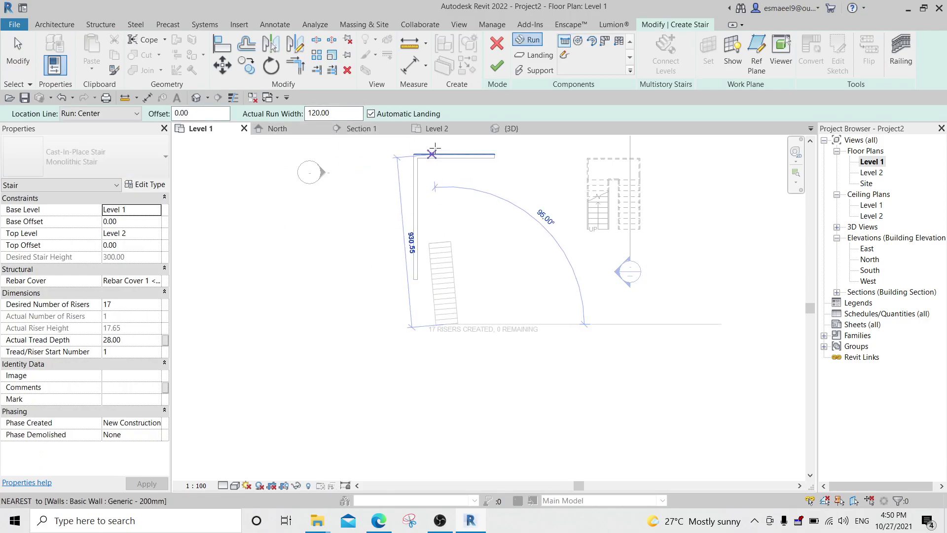
left_click(447, 242)
key("Escape")
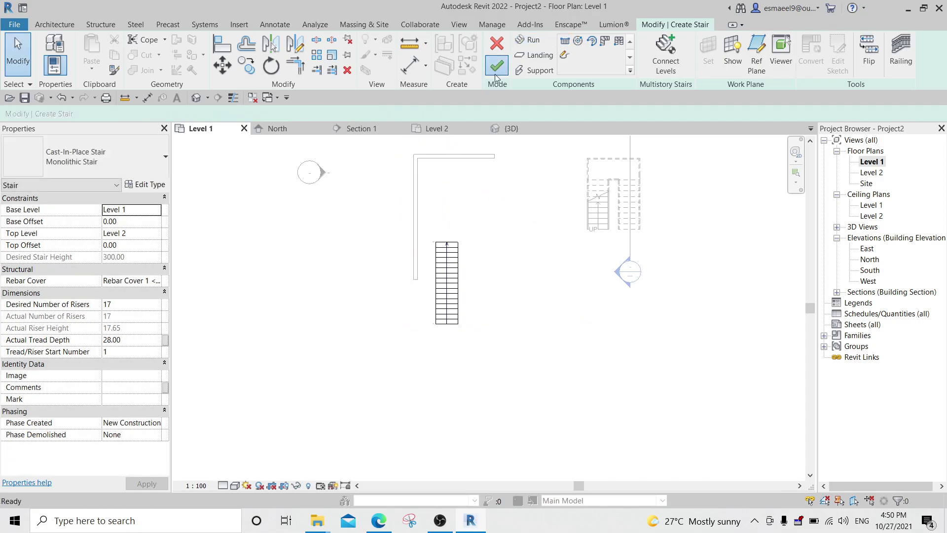
left_click(496, 66)
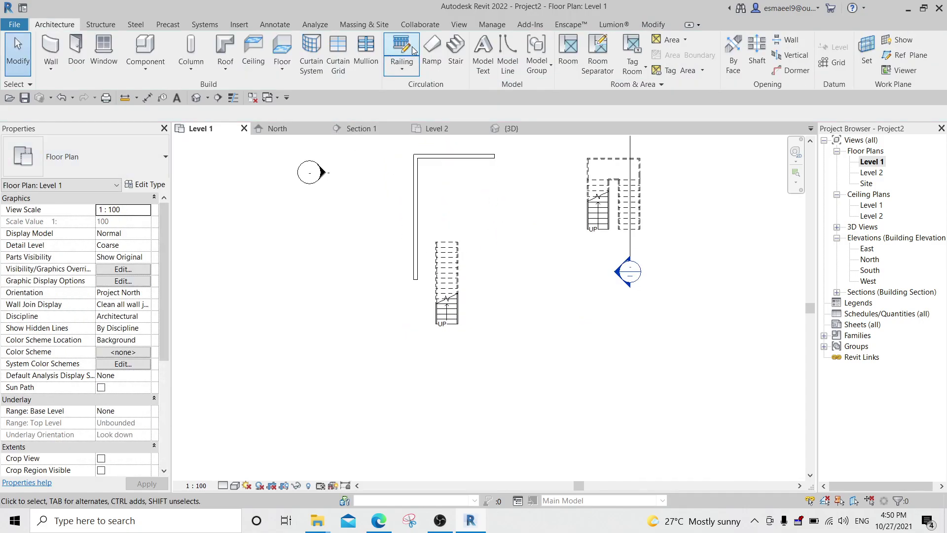
Step: Start a Precast Stair with 18 desired risers, then cancel the edit to discard it
left_click(457, 54)
left_click(98, 158)
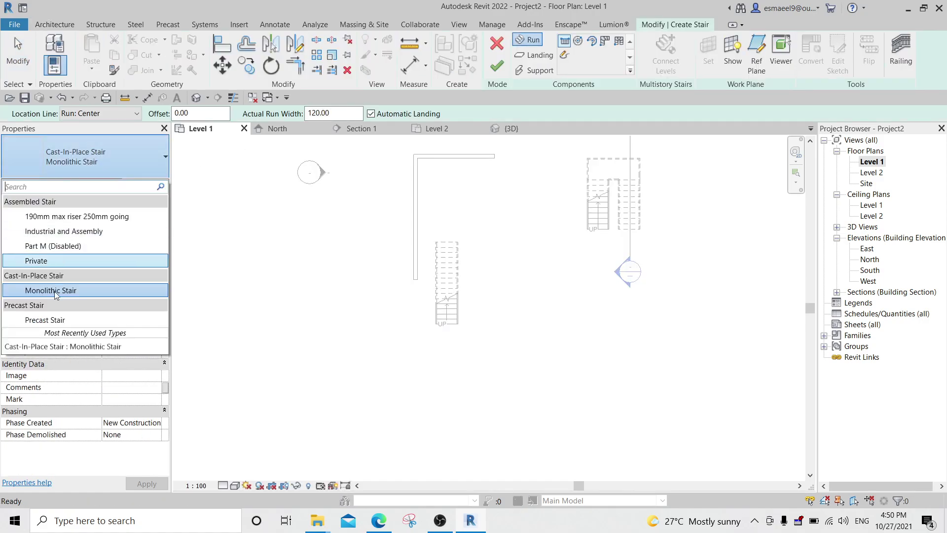
left_click(54, 320)
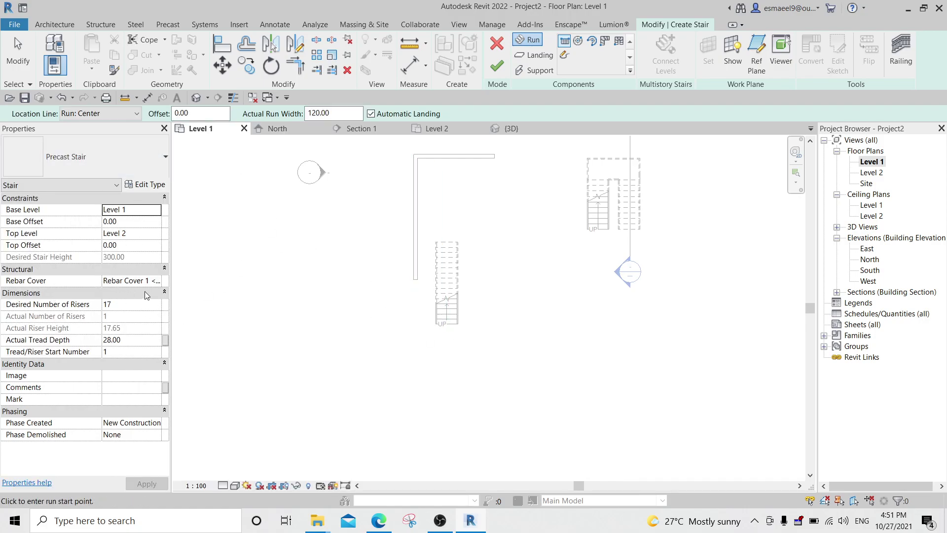
double_click(155, 303)
type("18")
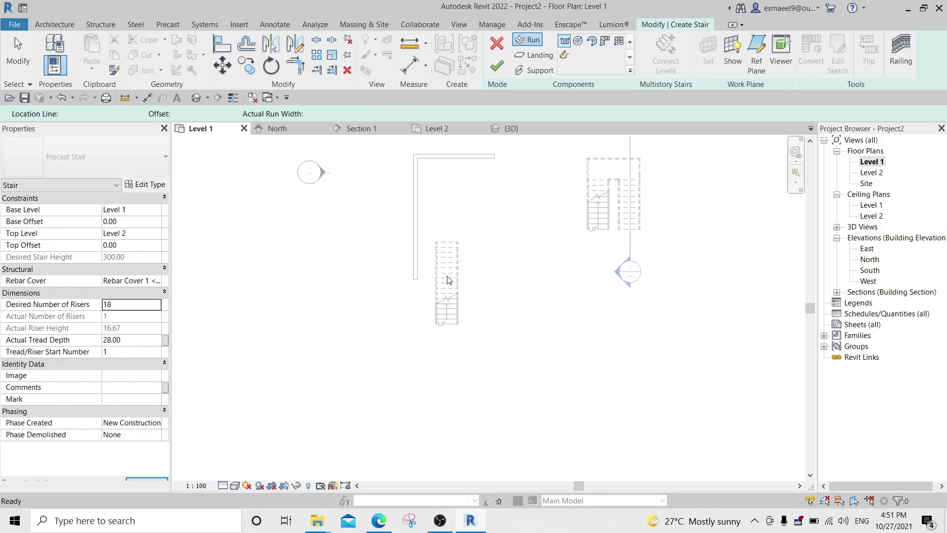
left_click(497, 45)
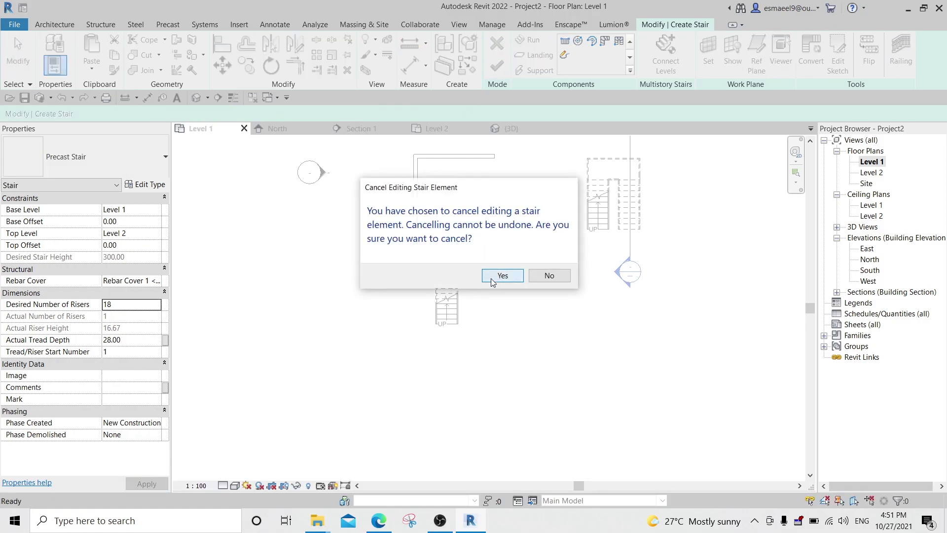
left_click(491, 281)
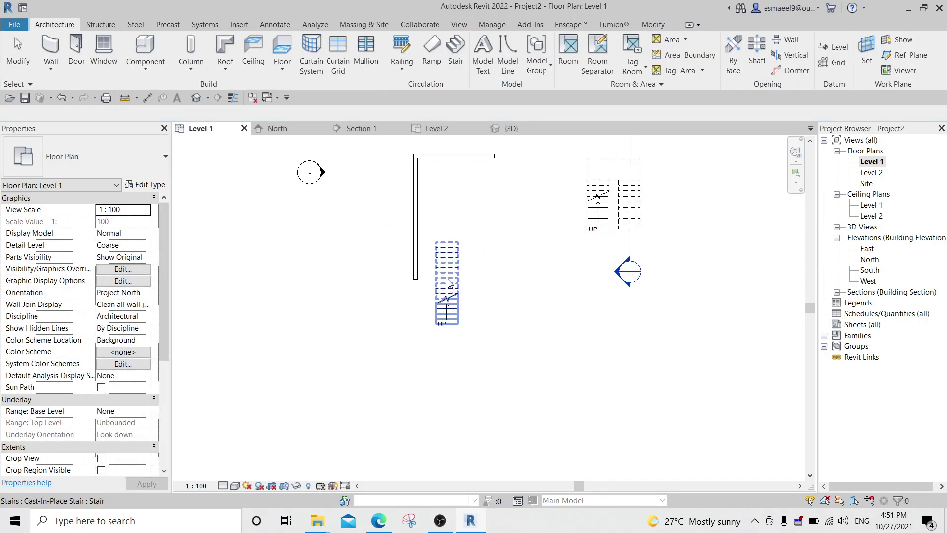
Step: Place a 20-riser run with 30.00 tread depth beside the wall and finish the stair
double_click(597, 190)
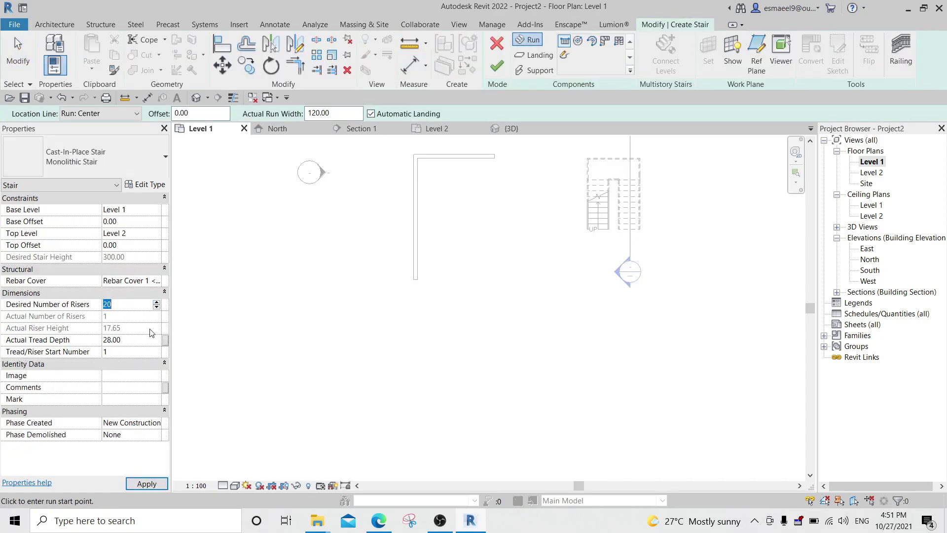
key("Return")
type("30")
key("Return")
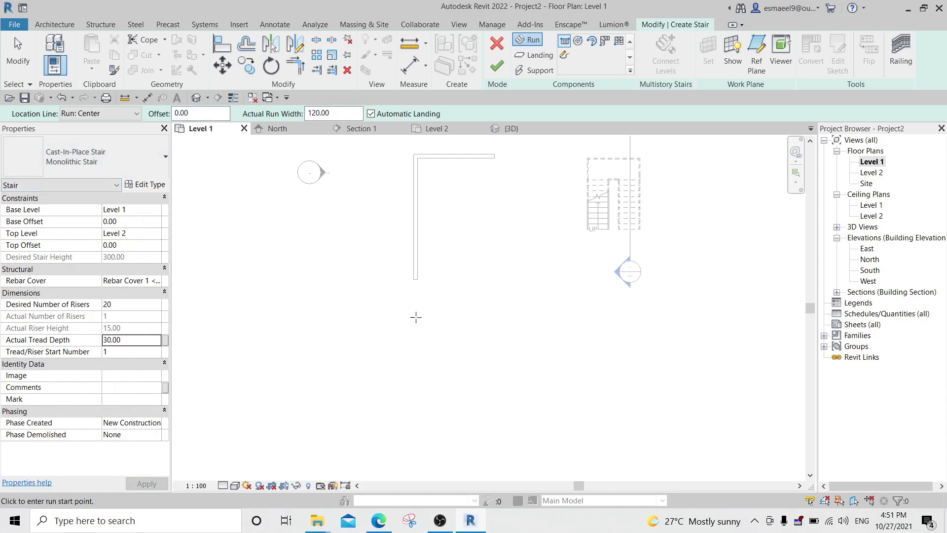
left_click(450, 221)
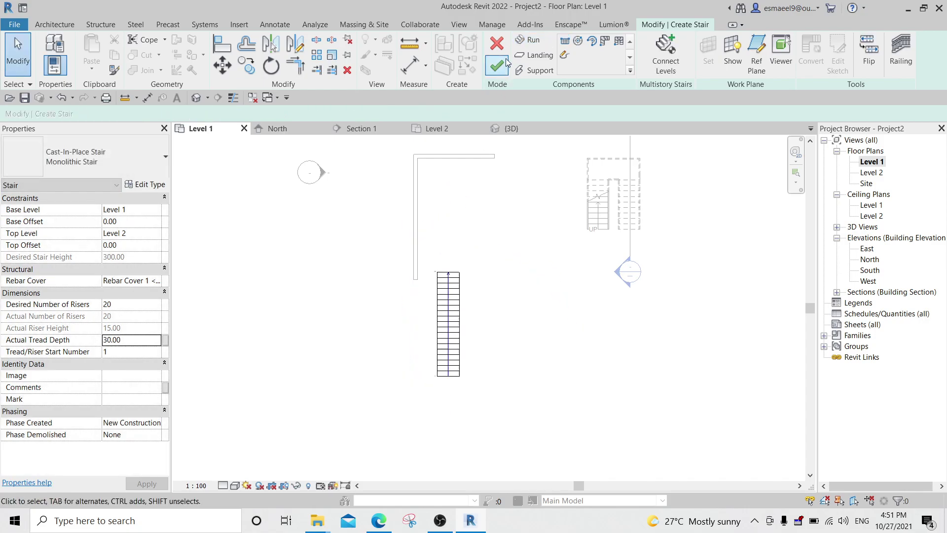
left_click(497, 66)
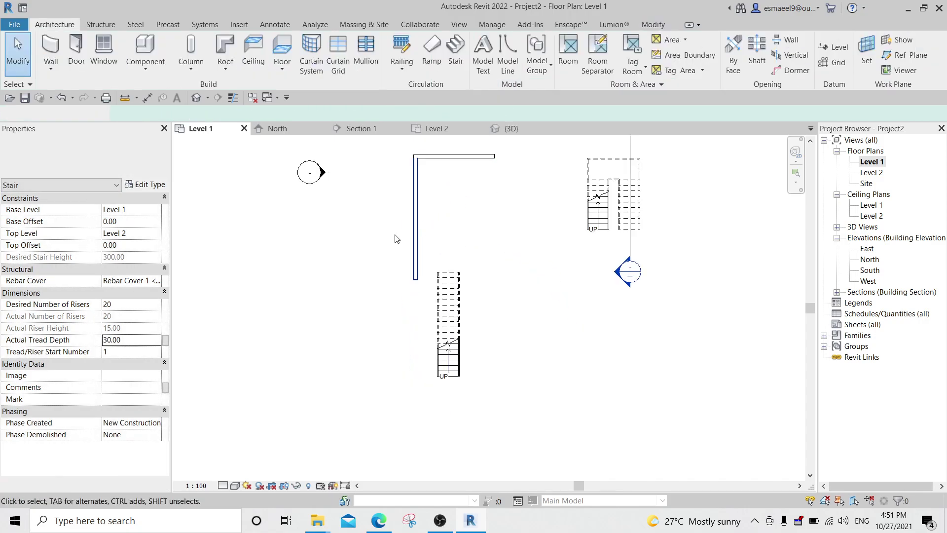
left_click(452, 300)
Step: Create another stair of the Monolithic Stair type, ending its run and finishing the edit
key("c")
key("s")
left_click(165, 156)
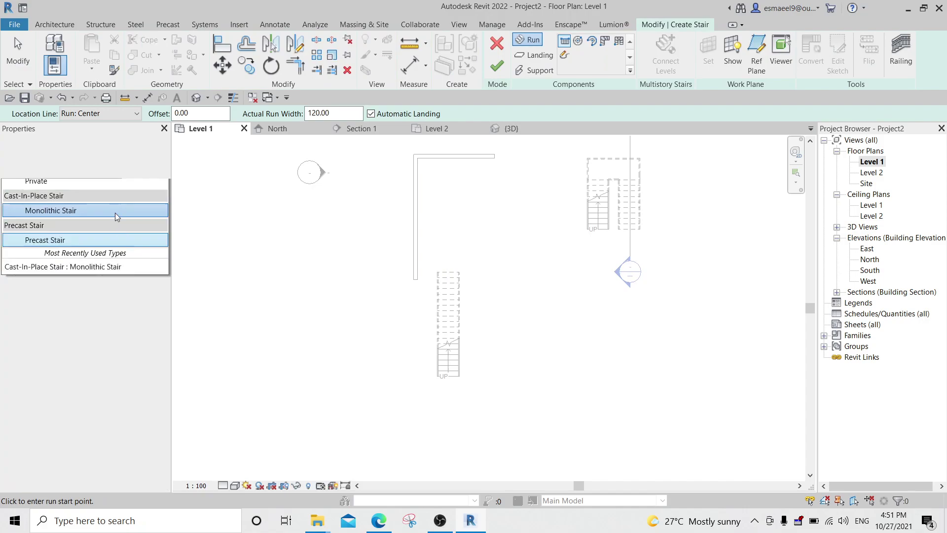
left_click(55, 320)
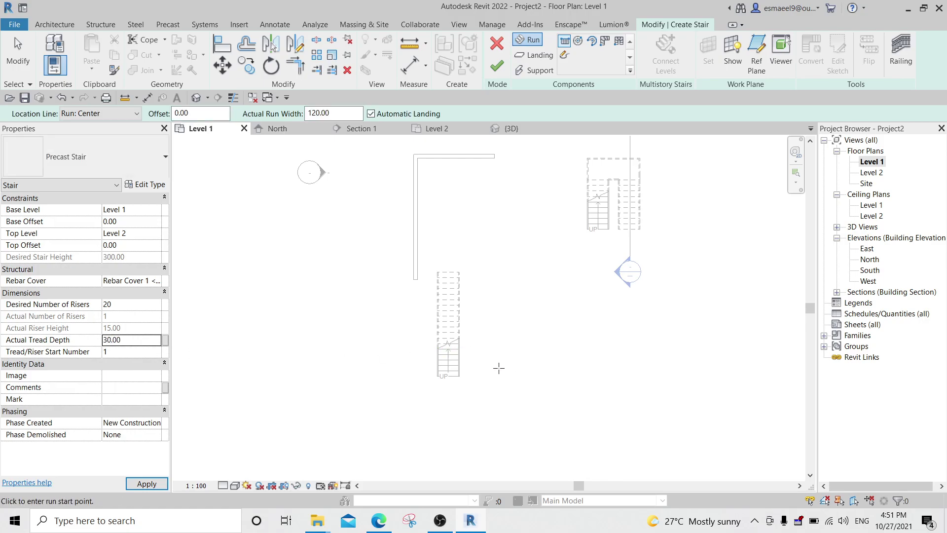
left_click(491, 274)
left_click(511, 128)
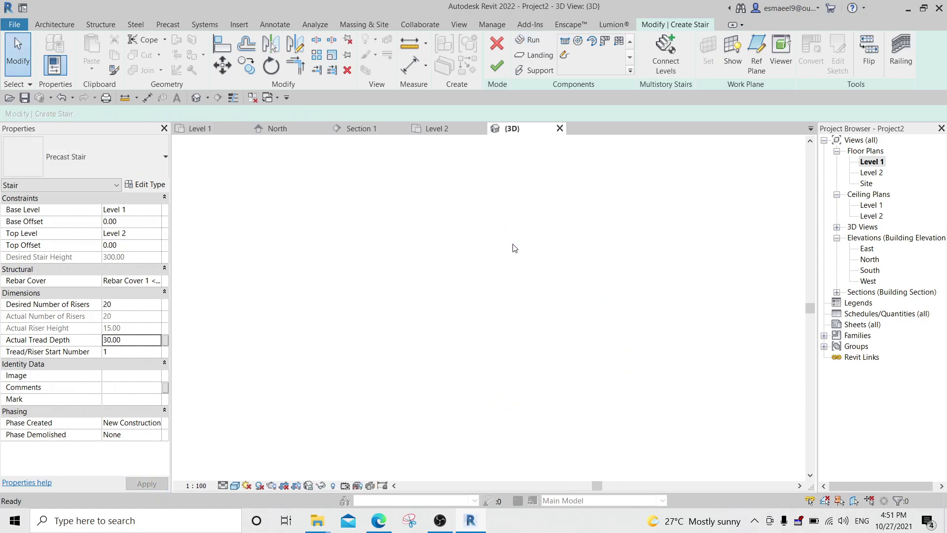
left_click(496, 66)
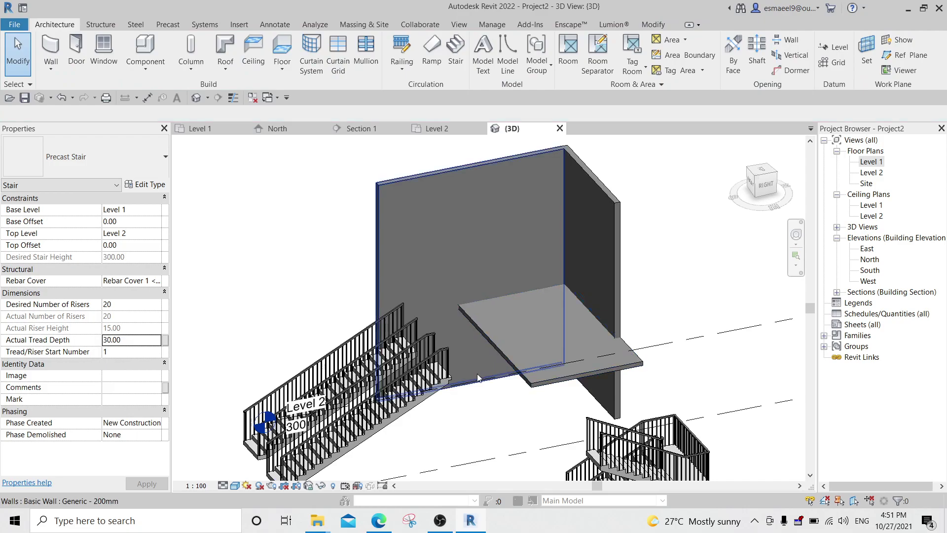
Step: Orbit the 3D view around the stairs and slab, trying Align twice without applying it
scroll(511, 384, "up", 3)
scroll(511, 385, "up", 2)
mouse_move(510, 384)
middle_mouse_down()
mouse_move(533, 385)
mouse_move(518, 333)
middle_mouse_up()
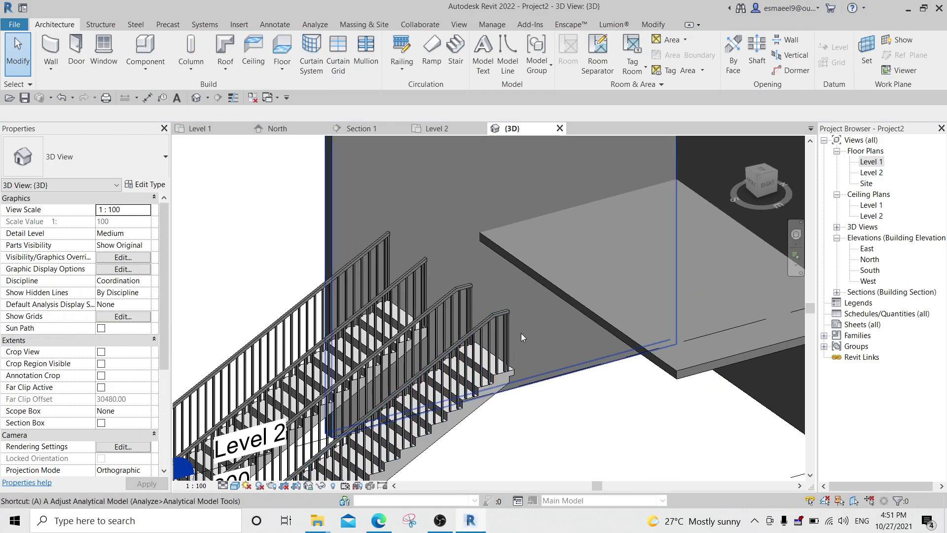
key("l")
scroll(500, 244, "up", 4)
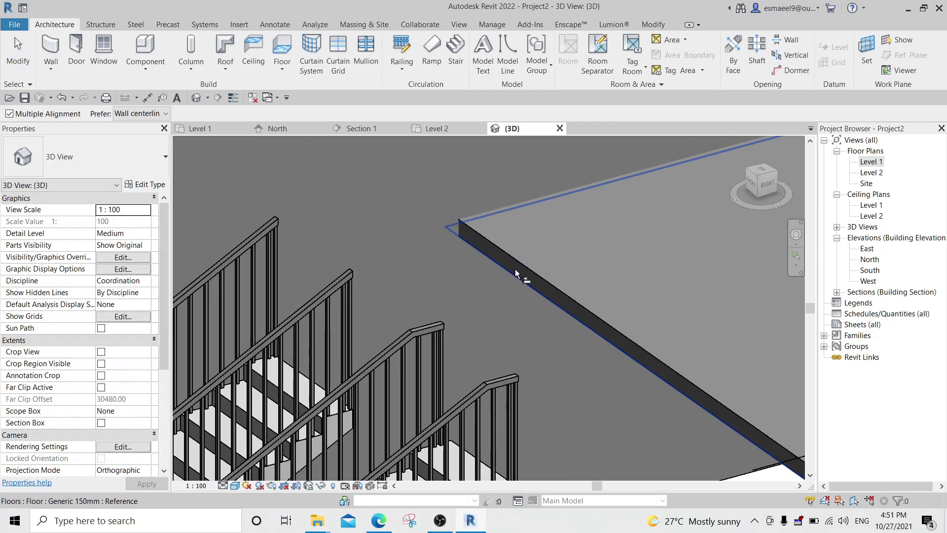
key("Escape")
key("Escape")
middle_click_drag(518, 291, 509, 294)
key("l")
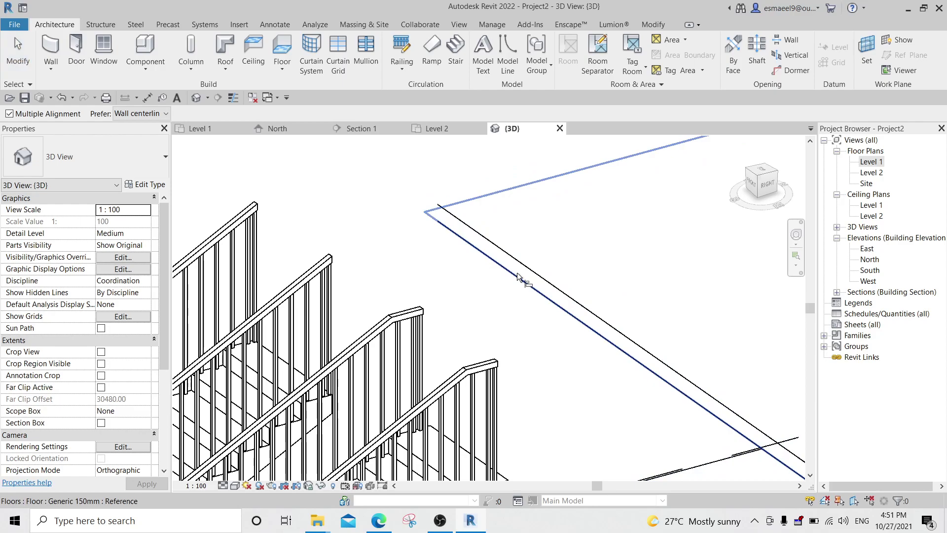
mouse_move(545, 328)
middle_mouse_down("shift")
mouse_move(359, 311)
mouse_move(308, 359)
mouse_move(408, 346)
middle_mouse_up("shift")
scroll(256, 264, "up", 2)
scroll(307, 359, "down", 3)
key("Escape")
Step: Delete the railings of both new stairs and switch to shaded display
left_click(408, 346)
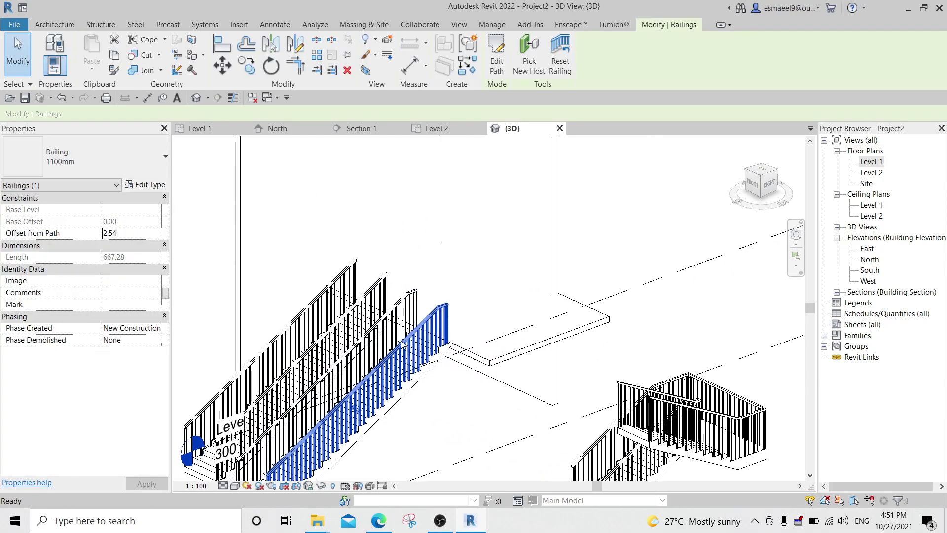
key("Delete")
left_click(360, 300)
key("Delete")
scroll(395, 345, "up", 2)
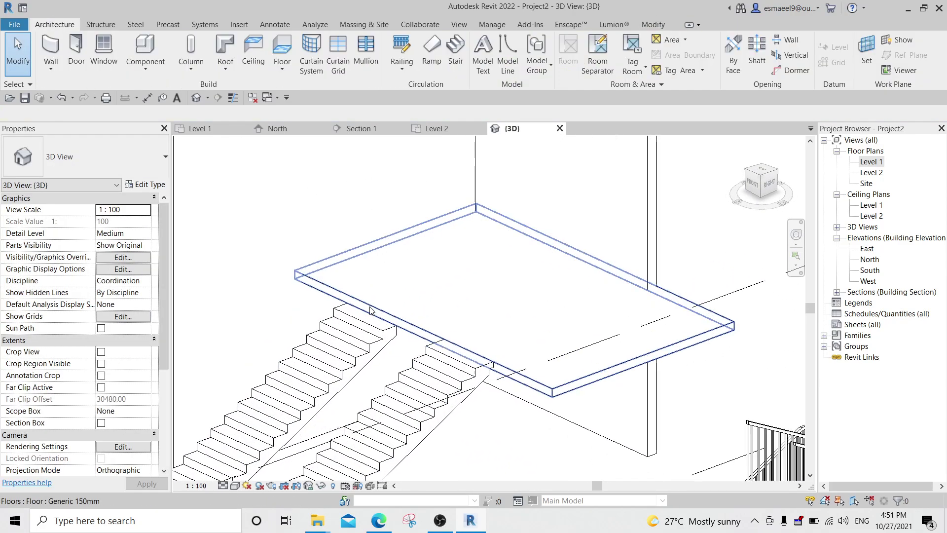
key("s")
key("d")
scroll(445, 362, "up", 2)
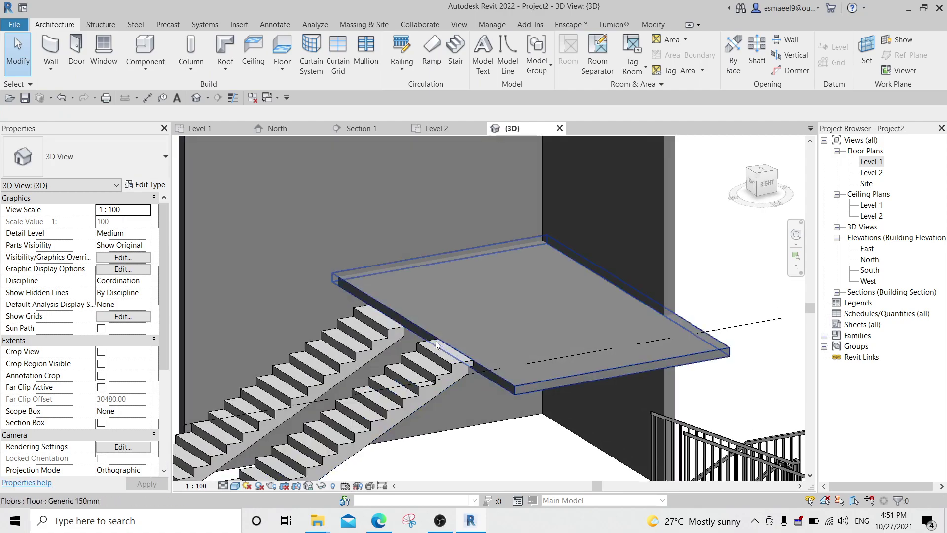
mouse_move(444, 361)
middle_mouse_down("shift")
mouse_move(428, 316)
mouse_move(519, 316)
middle_mouse_up("shift")
Step: Select and inspect the new stair and the cast-in-place stair from several angles
left_click(519, 316)
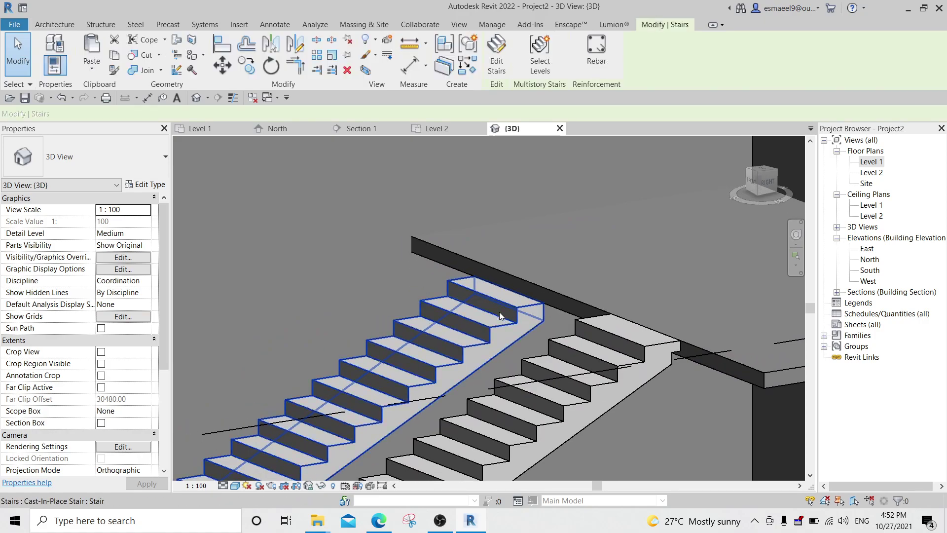
mouse_move(517, 350)
middle_mouse_down()
mouse_move(509, 339)
mouse_move(558, 300)
middle_mouse_up()
scroll(520, 335, "down", 2)
key("Escape")
left_click(548, 321)
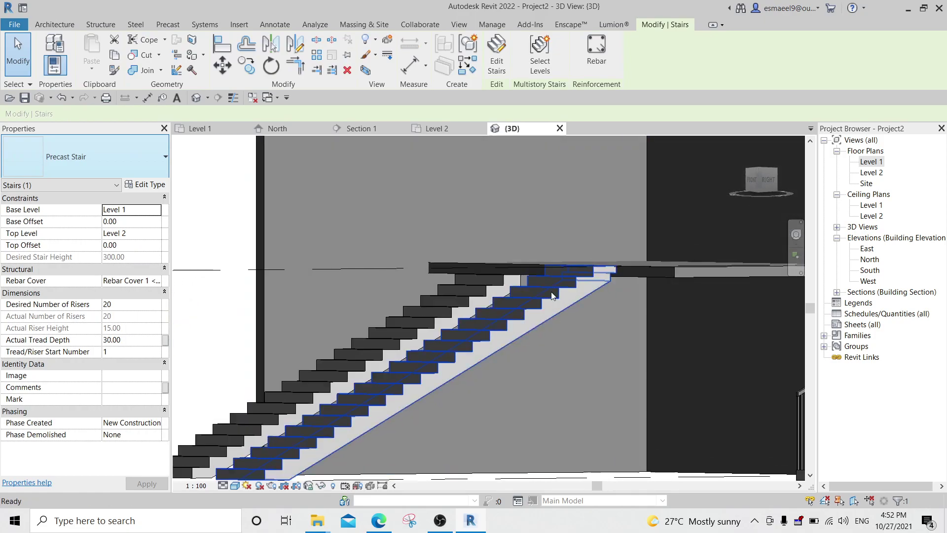
mouse_move(558, 300)
middle_mouse_down("shift")
mouse_move(563, 277)
mouse_move(464, 211)
mouse_move(540, 264)
middle_mouse_up("shift")
key("Escape")
left_click(464, 211)
key("Escape")
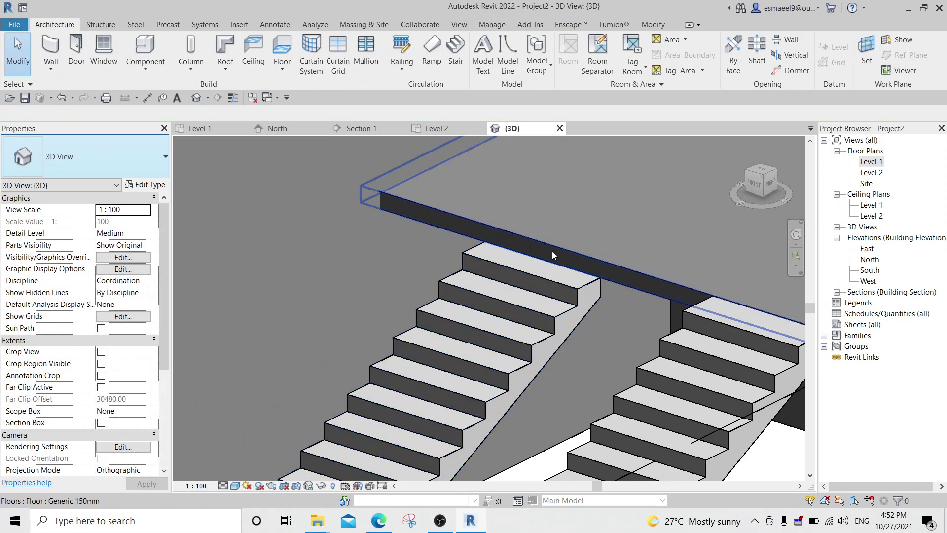
Step: Select the right-hand precast stair and open it in Edit Stairs
middle_click_drag(603, 311, 574, 273, "shift")
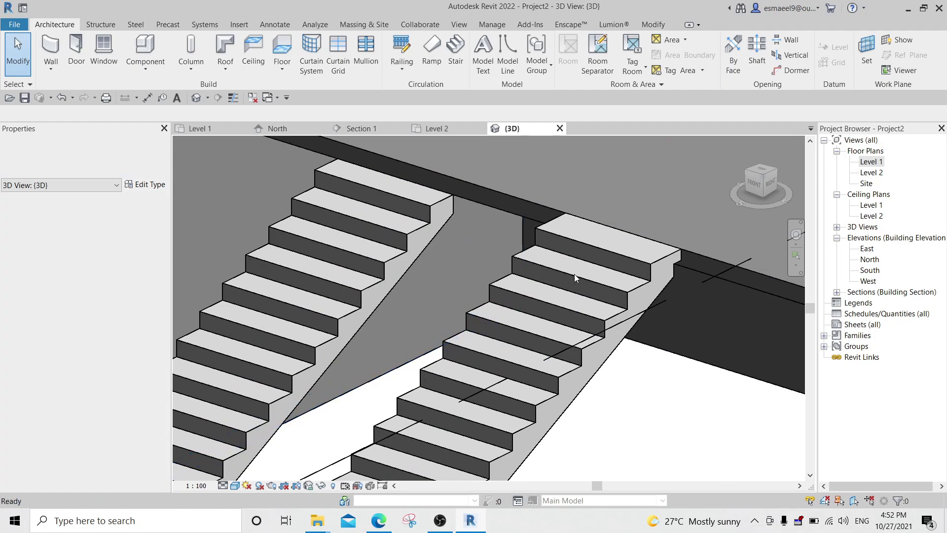
left_click(574, 274)
middle_click_drag(634, 264, 613, 254, "shift")
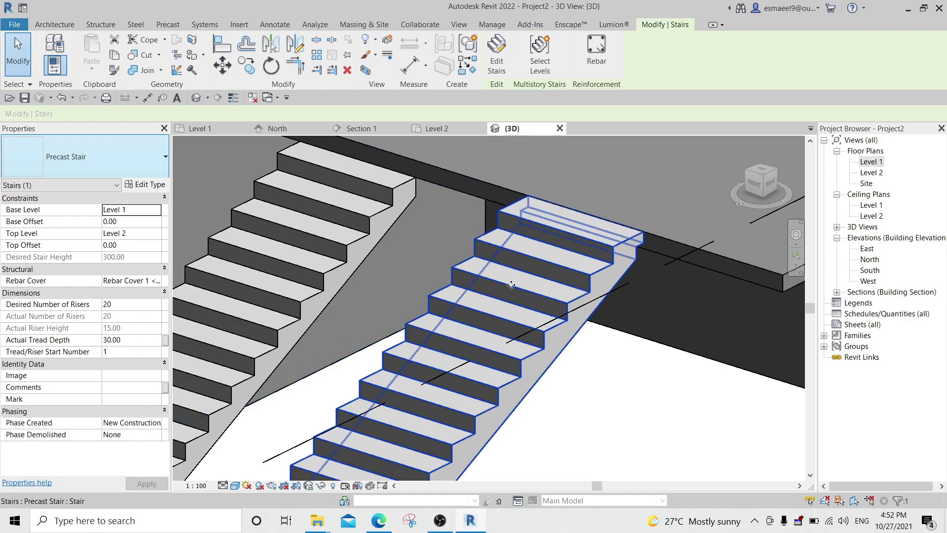
left_click(91, 190)
double_click(537, 221)
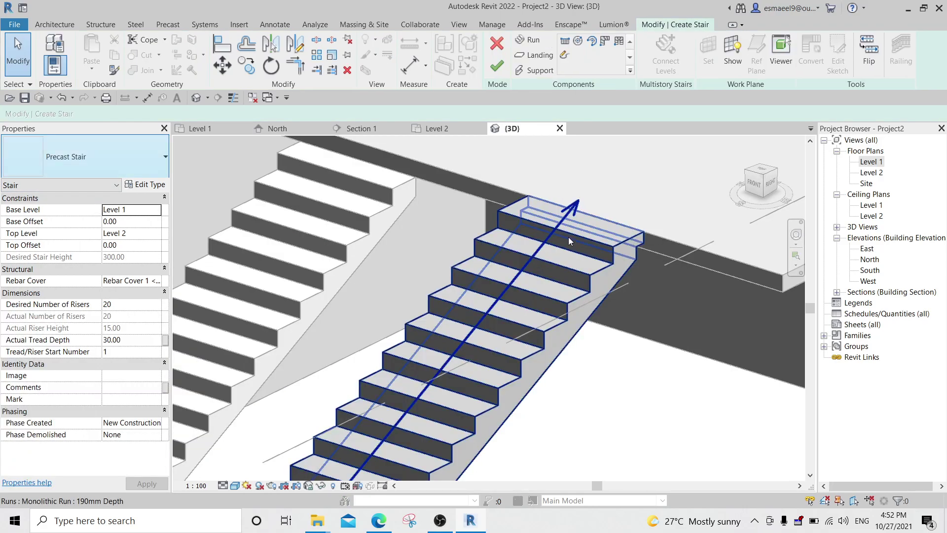
Step: Read the run properties of the precast and cast-in-place stairs, then exit editing unchanged
left_click(568, 240)
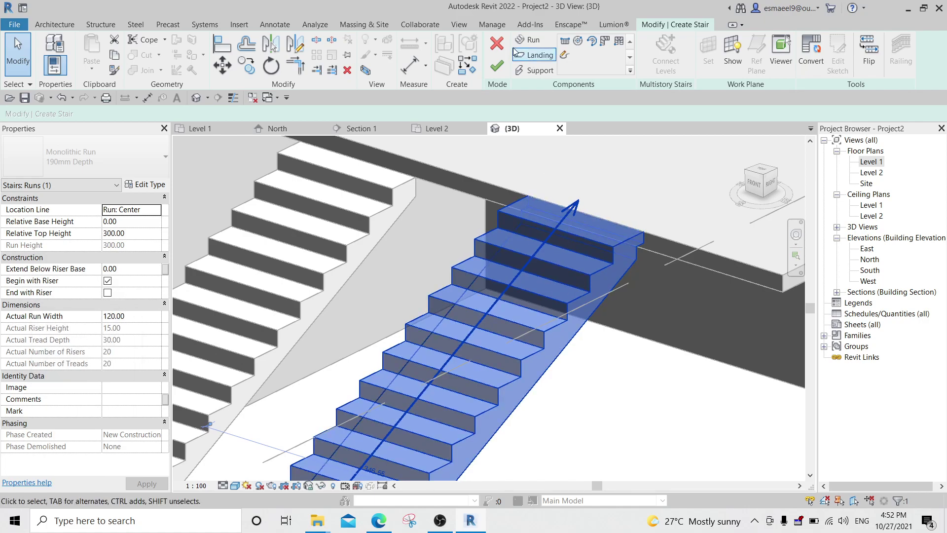
left_click(497, 66)
double_click(306, 251)
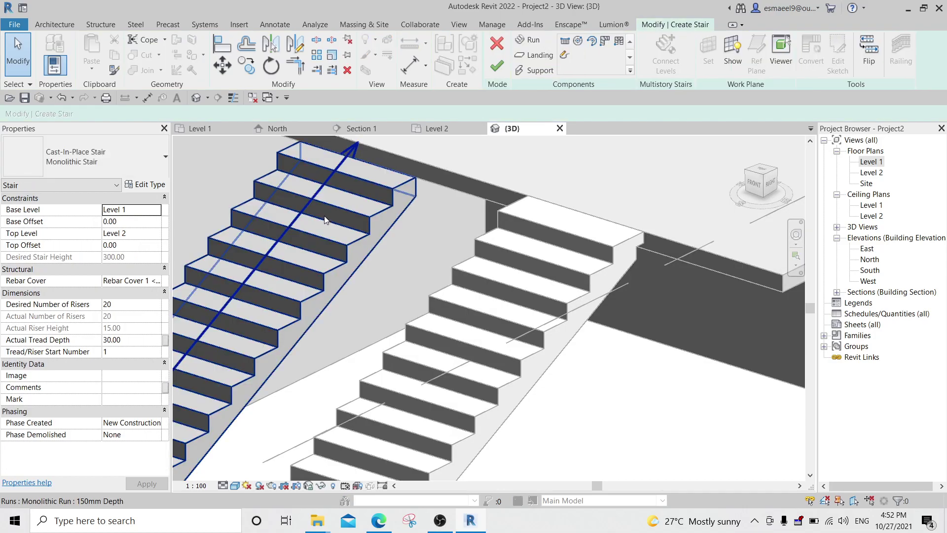
left_click(319, 215)
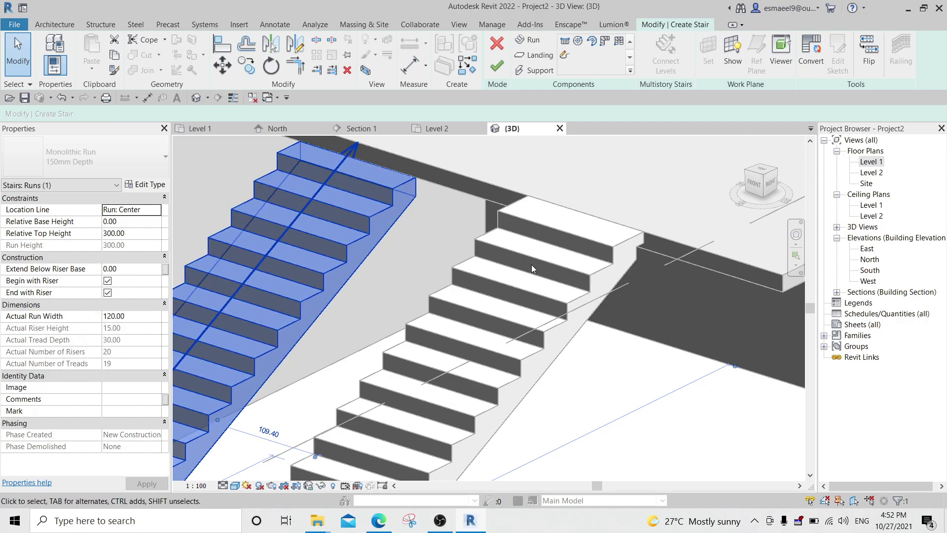
scroll(531, 268, "down", 3)
scroll(531, 267, "down", 2)
middle_click_drag(683, 328, 639, 312)
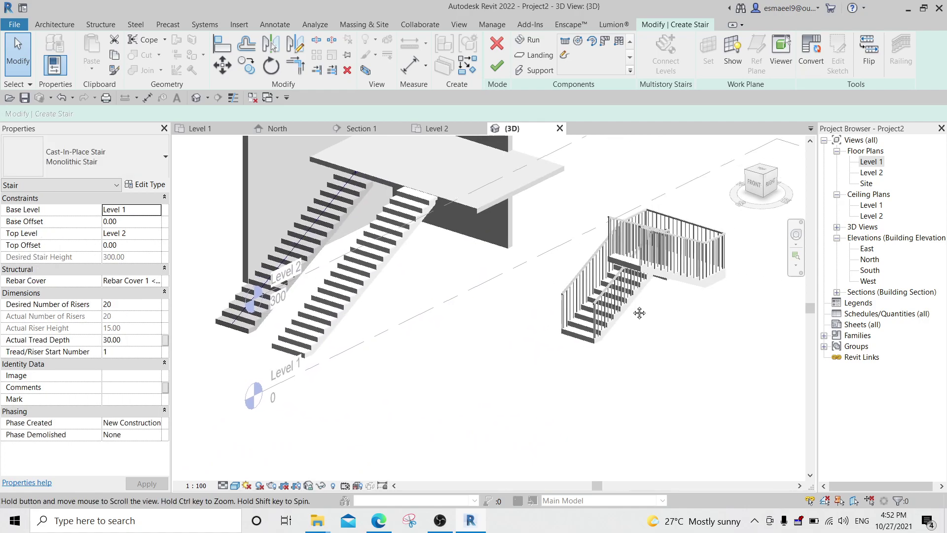
left_click(503, 47)
scroll(668, 259, "up", 4)
scroll(648, 242, "down", 3)
scroll(648, 242, "down", 2)
Step: In the Level 1 plan, try rotating the upper-right stair, then cancel at the element-deletion warning
scroll(716, 176, "up", 2)
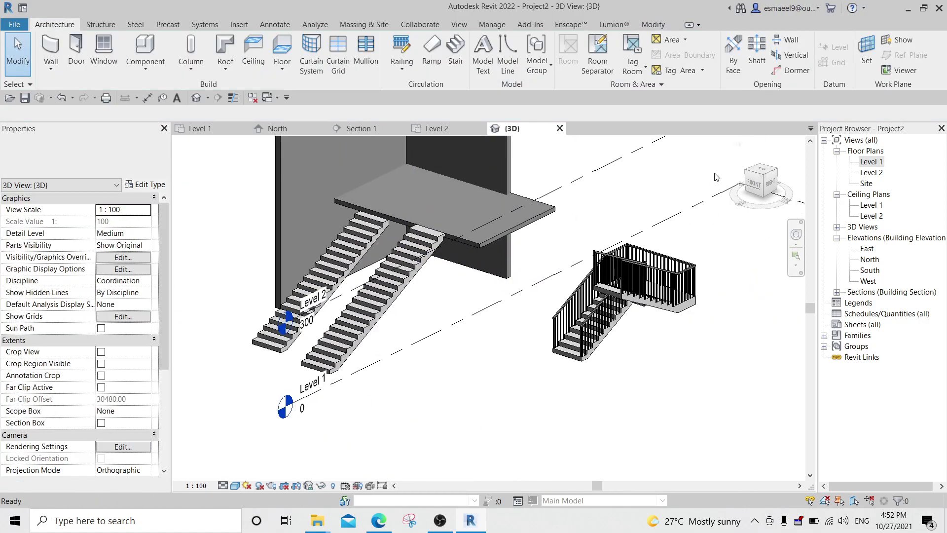
double_click(871, 161)
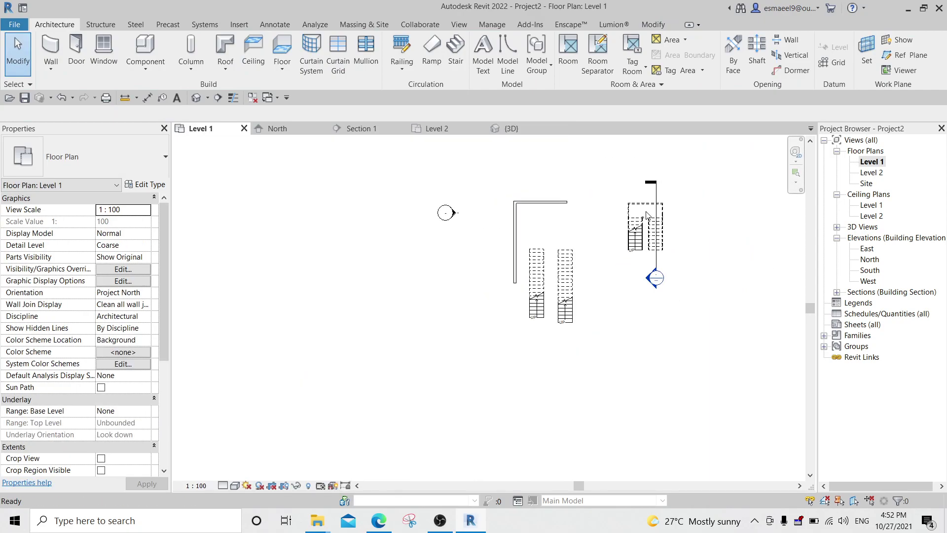
scroll(646, 214, "up", 3)
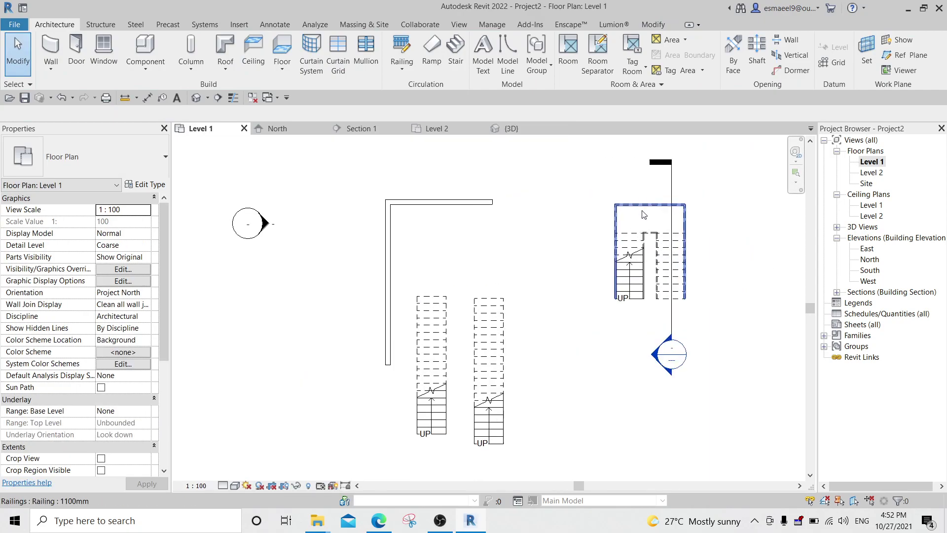
left_click(636, 251)
key("r")
key("o")
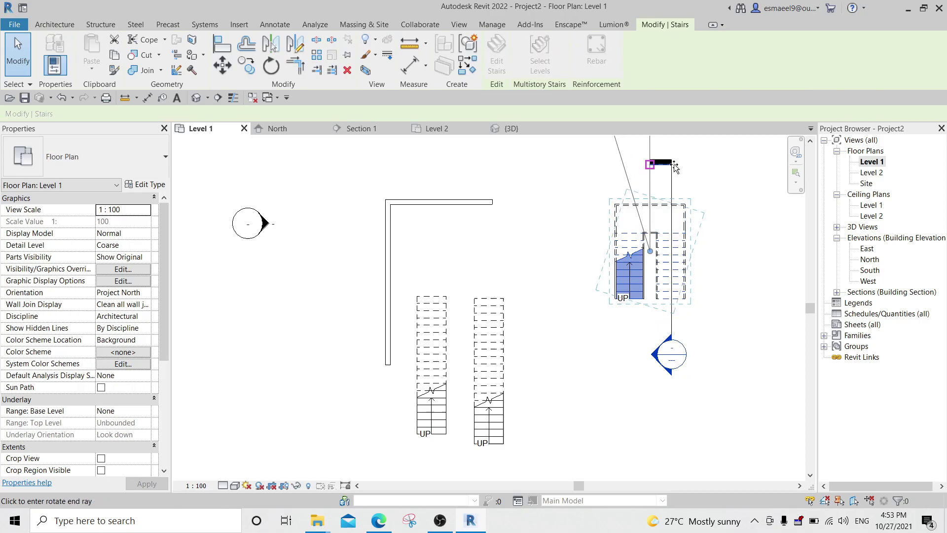
left_click(622, 163)
left_click(696, 175)
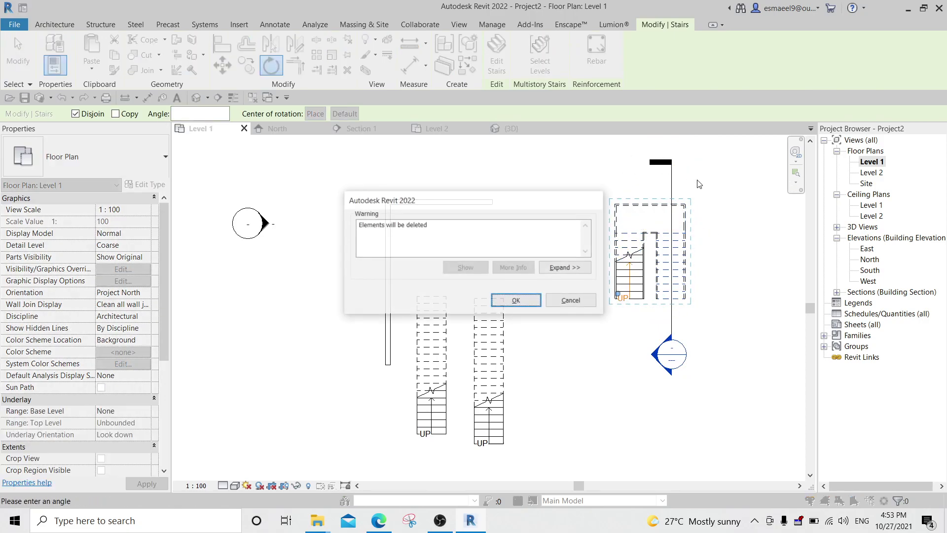
left_click(593, 300)
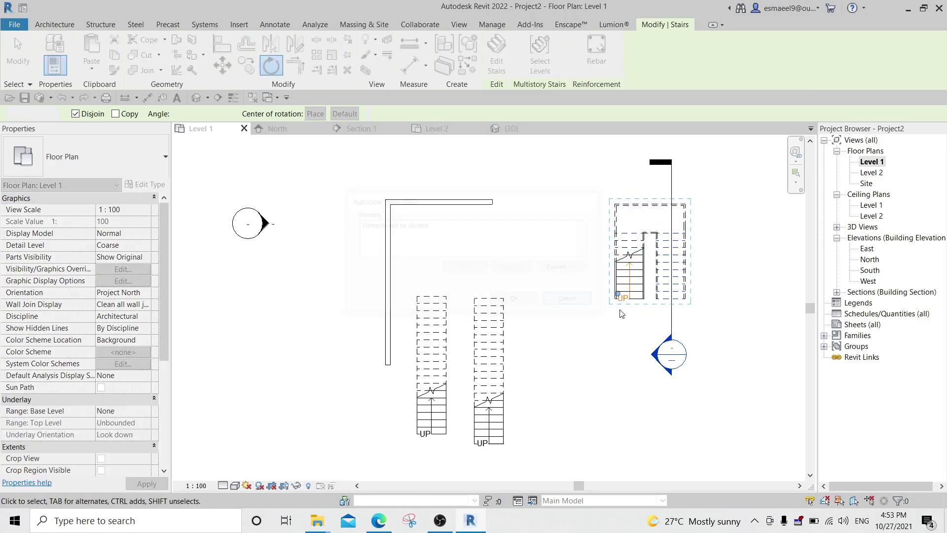
Step: Rotate the stair again and accept the warning to keep the rotation
left_click(633, 243)
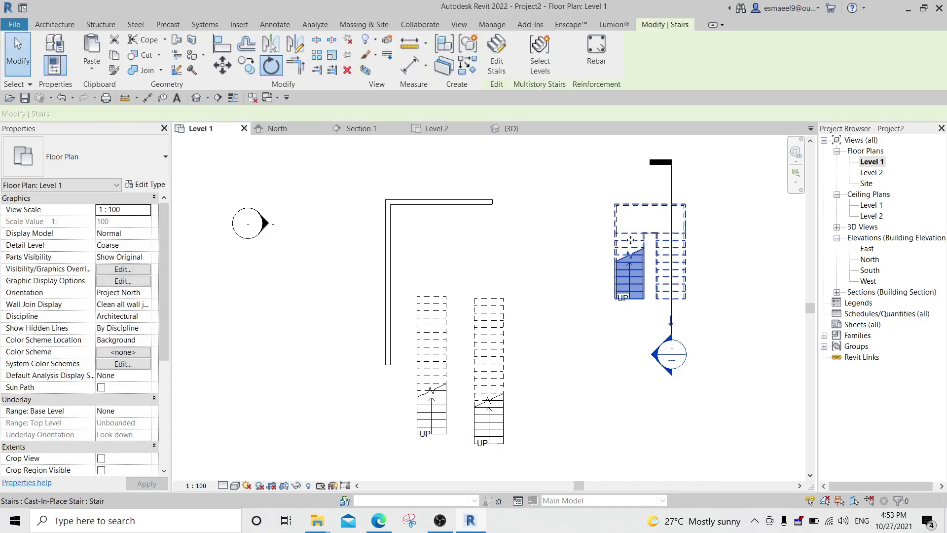
key("r")
key("o")
left_click(688, 168)
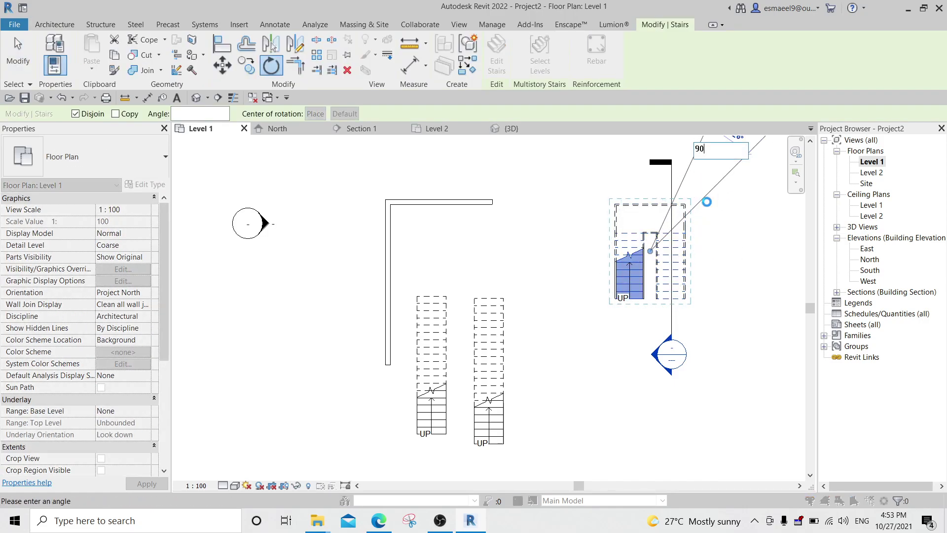
left_click(705, 199)
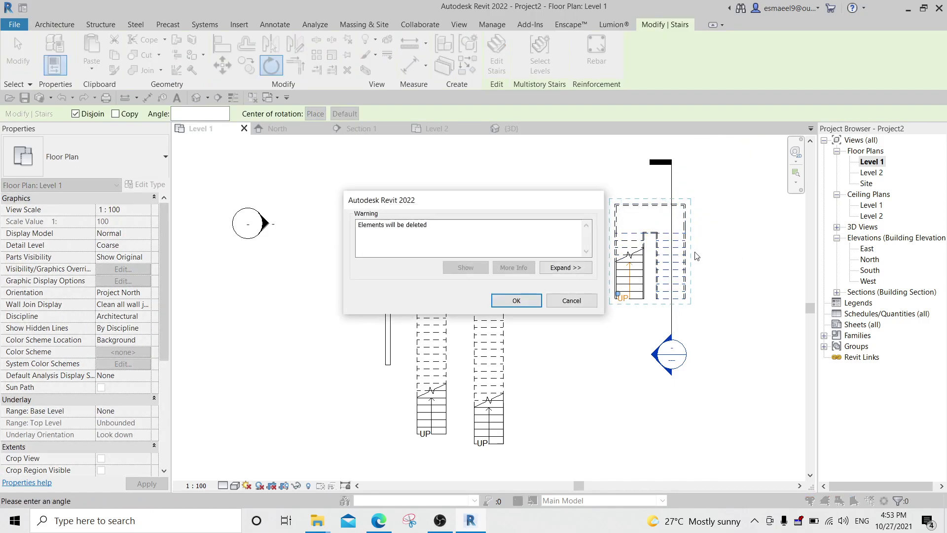
left_click(516, 300)
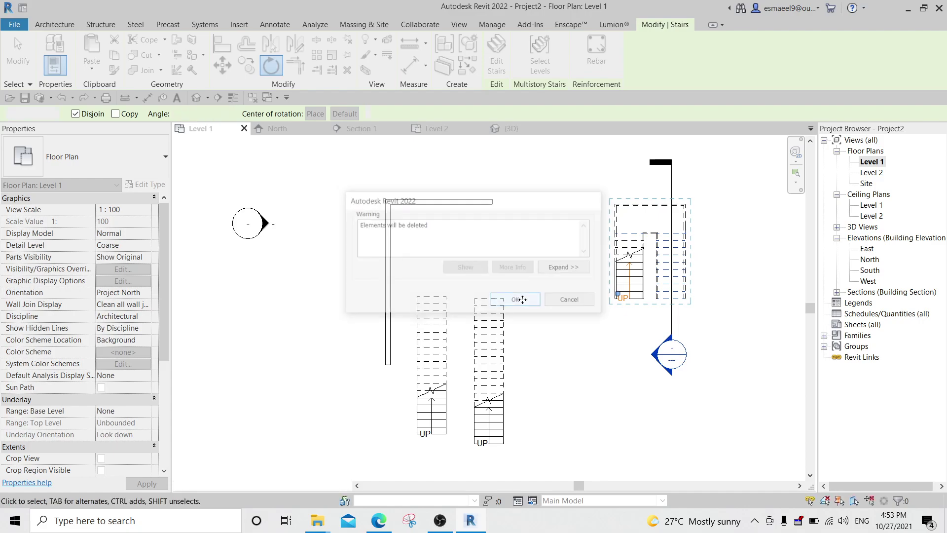
Step: Rotate the stair 90° from a vertical start ray, accept the warning, and view it in 3D
left_click(625, 250)
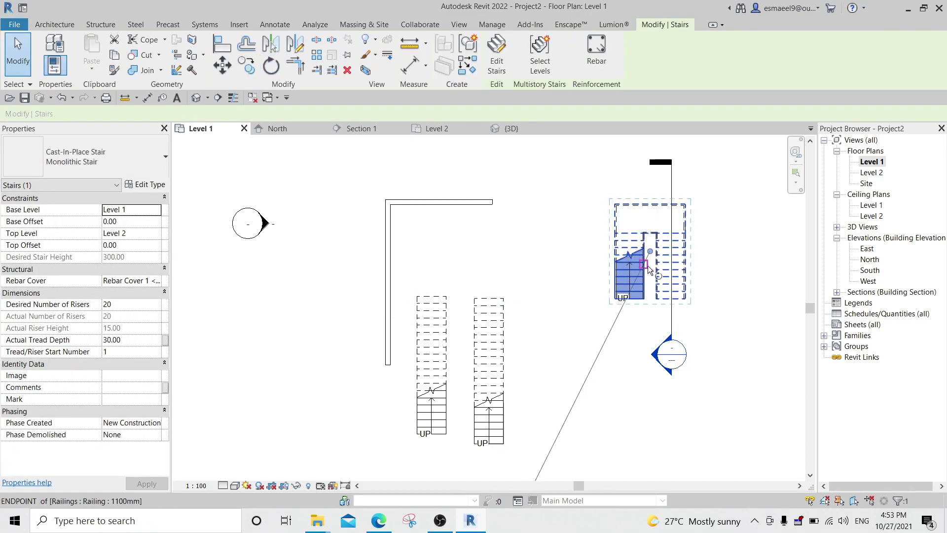
middle_click_drag(646, 157, 627, 199)
key("r")
key("o")
left_click(627, 199)
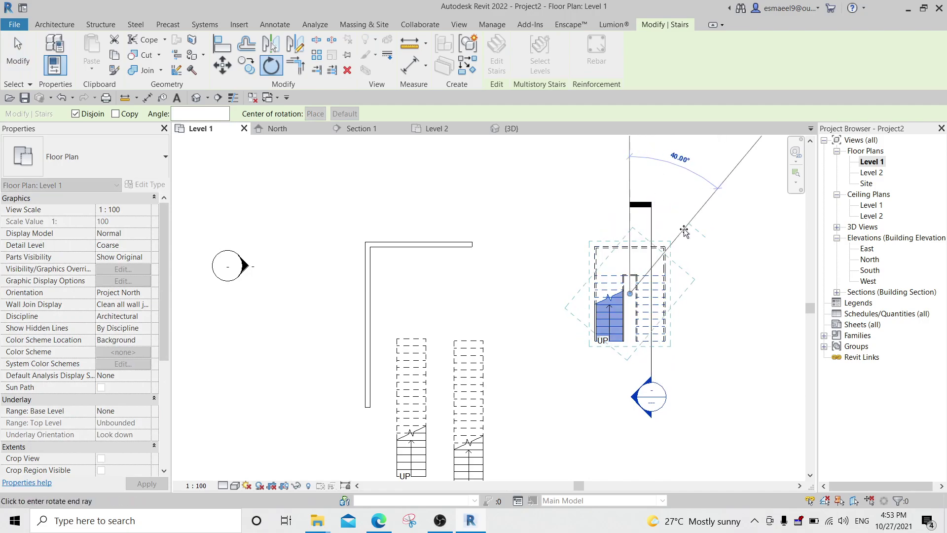
type("90")
key("Return")
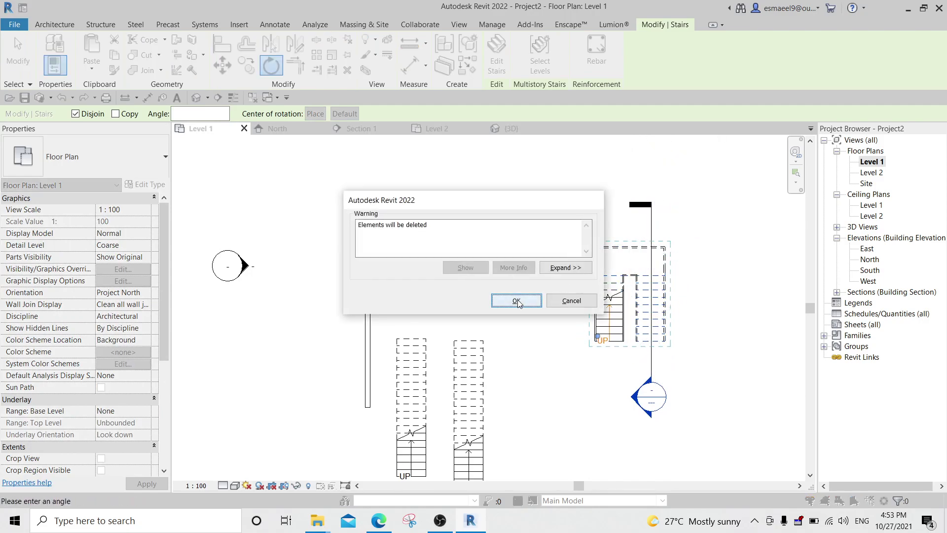
left_click(516, 301)
left_click(567, 304)
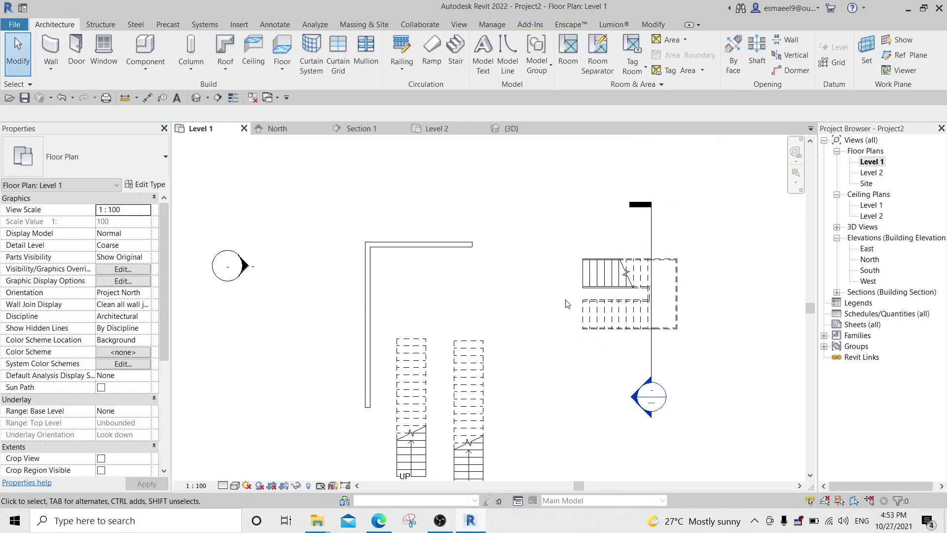
left_click(511, 128)
middle_click_drag(636, 306, 450, 317, "shift")
Step: Orbit and zoom around both stairs, the landing and railings in 3D, then reopen Level 1
scroll(347, 323, "up", 5)
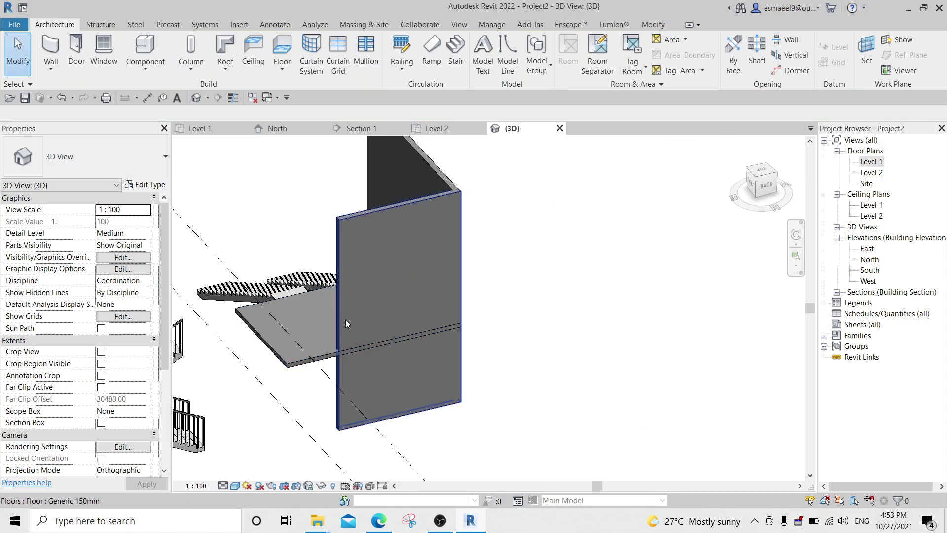
middle_click_drag(347, 323, 626, 351, "shift")
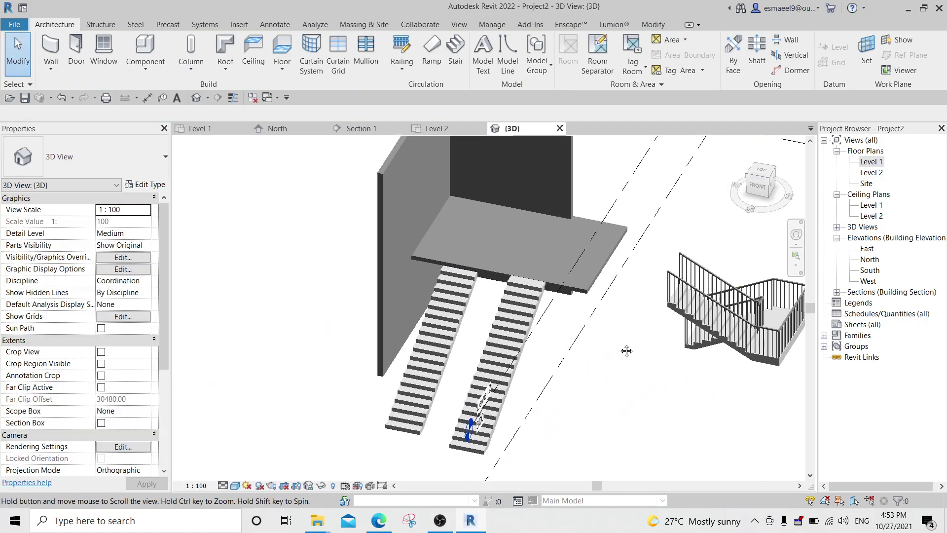
scroll(613, 315, "up", 3)
key("a")
key("l")
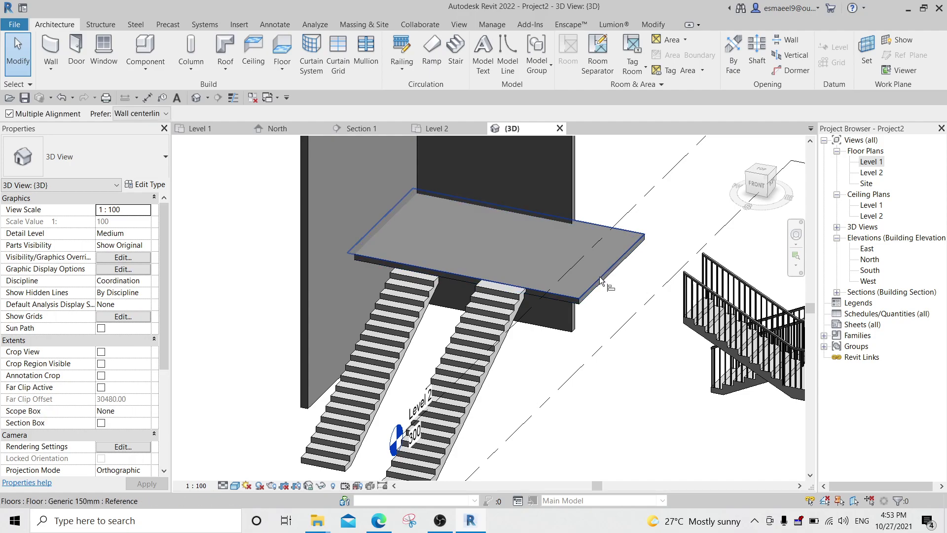
scroll(597, 286, "up", 2)
middle_click_drag(597, 286, 617, 316, "shift")
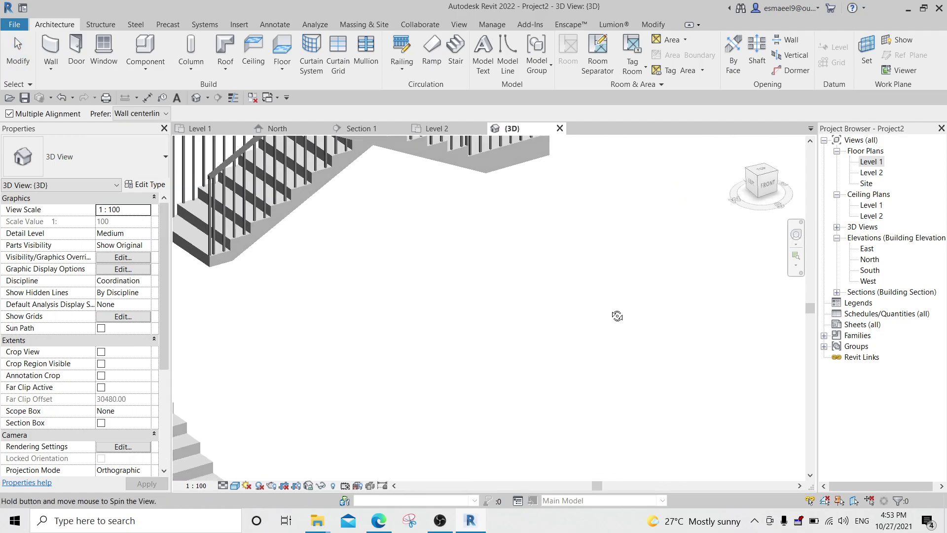
middle_click_drag(258, 146, 409, 213)
scroll(409, 170, "down", 2)
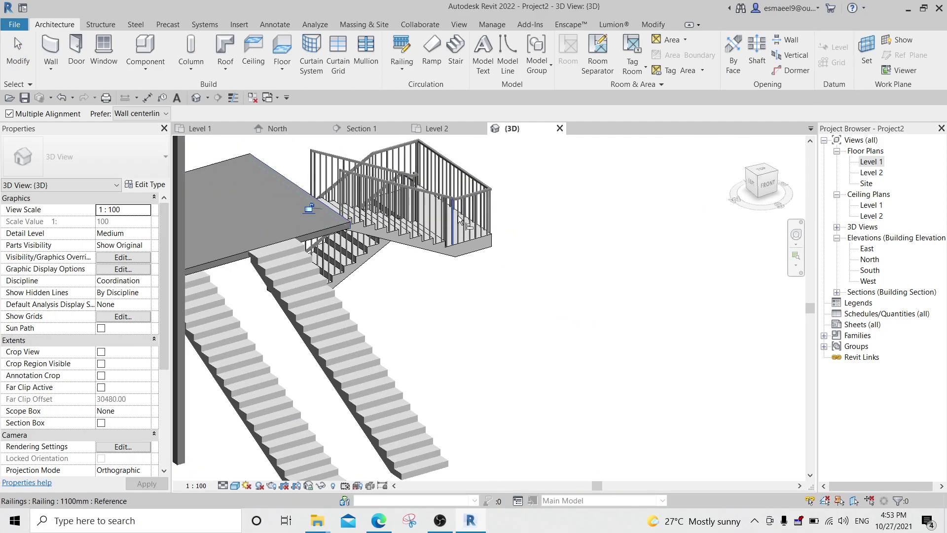
middle_click_drag(295, 205, 268, 227, "shift")
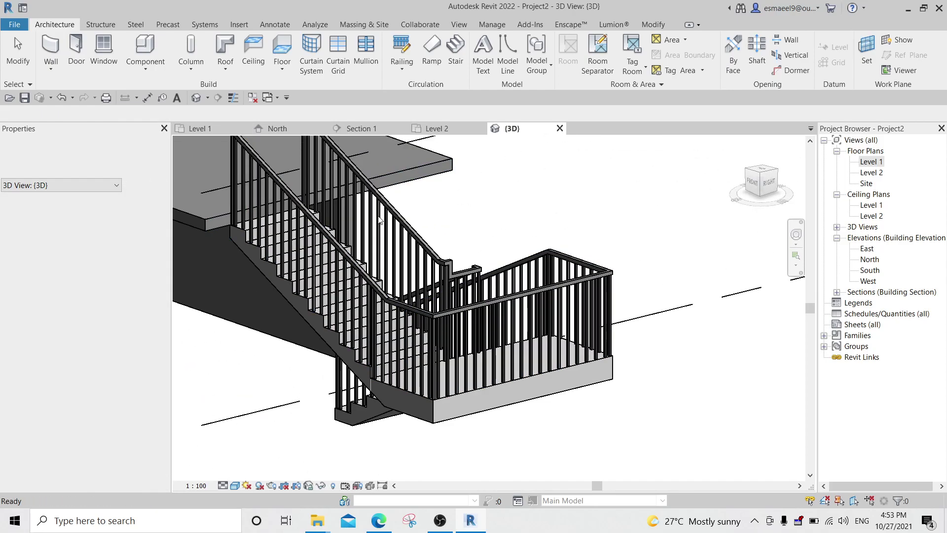
double_click(870, 161)
Step: Delete the existing Section 1 line
scroll(549, 273, "down", 1)
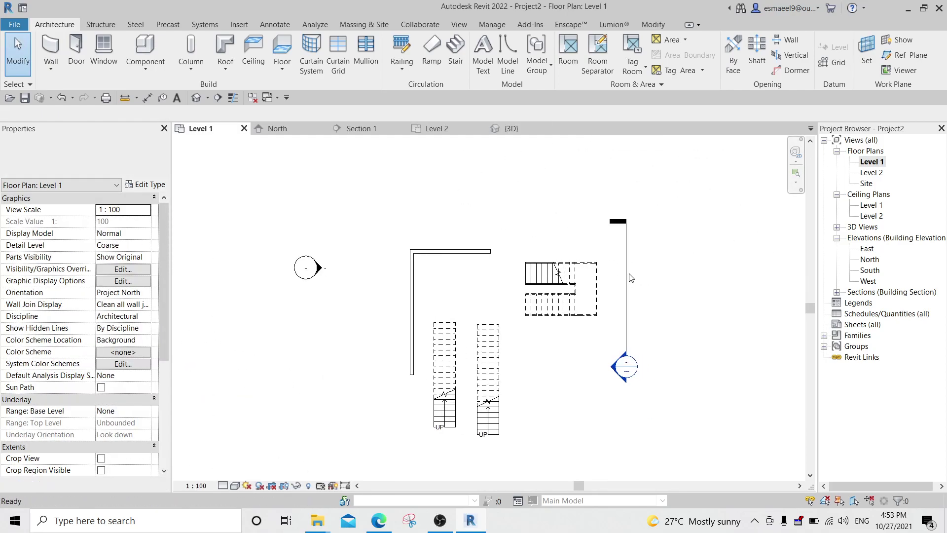
left_click(627, 286)
key("Delete")
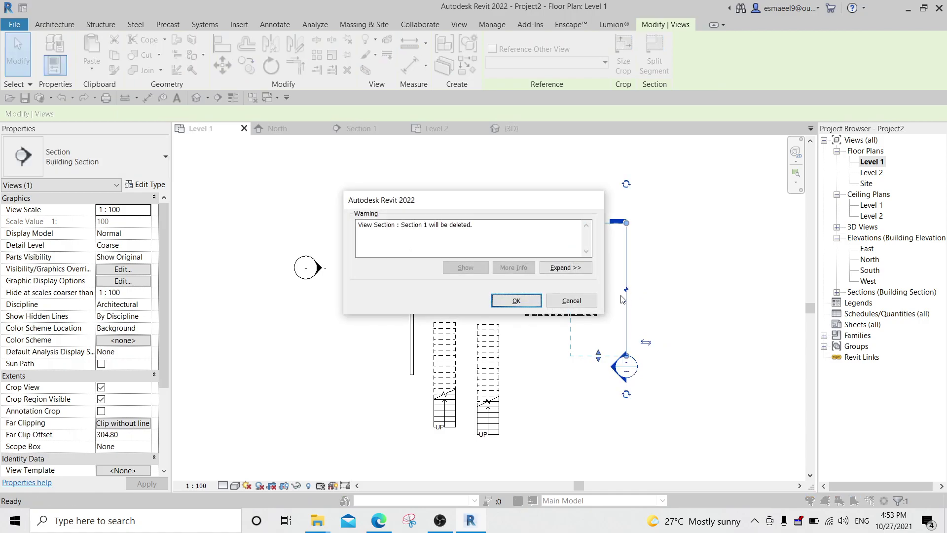
key("Return")
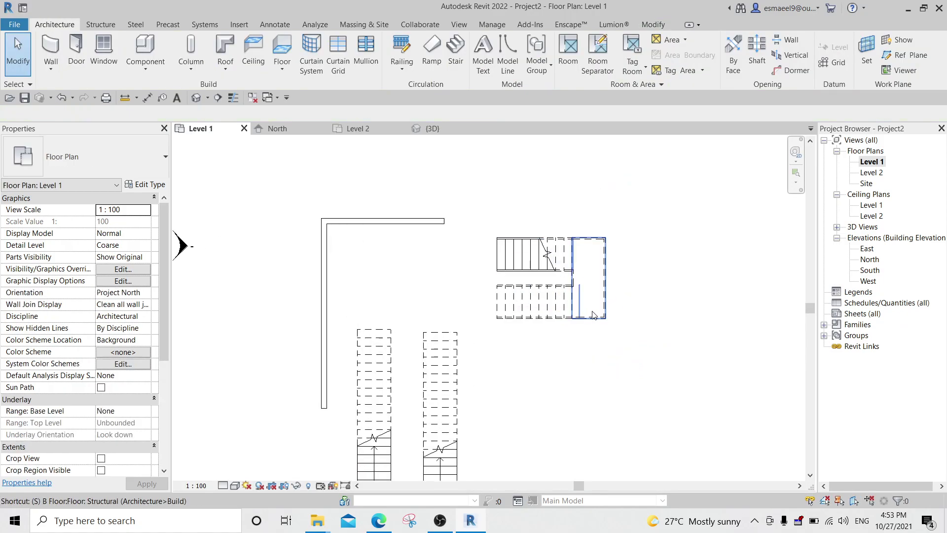
Step: Draw a new horizontal section across the stair and open its Section 1 view
key("s")
key("e")
left_click(406, 300)
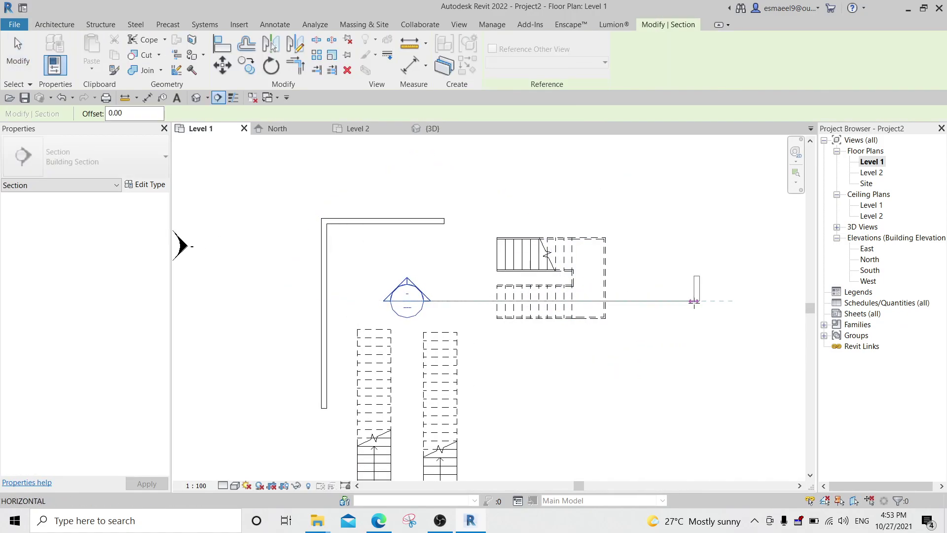
left_click(694, 301)
key("Escape")
key("Escape")
double_click(407, 298)
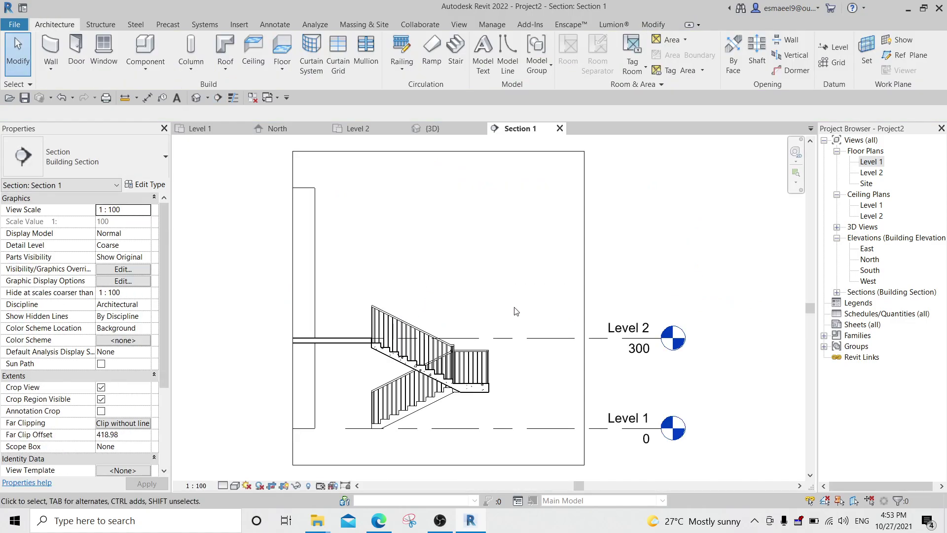
Step: Extend the Section 1 crop region left to show the wall and Level 2 slab
scroll(381, 349, "up", 2)
scroll(381, 349, "down", 4)
scroll(375, 341, "down", 2)
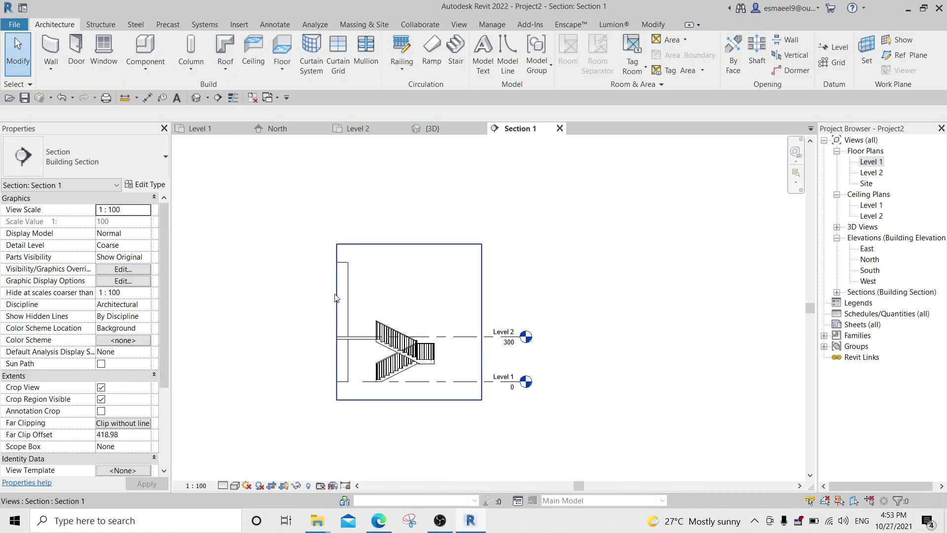
left_click(337, 309)
left_click_drag(337, 309, 218, 309)
key("Escape")
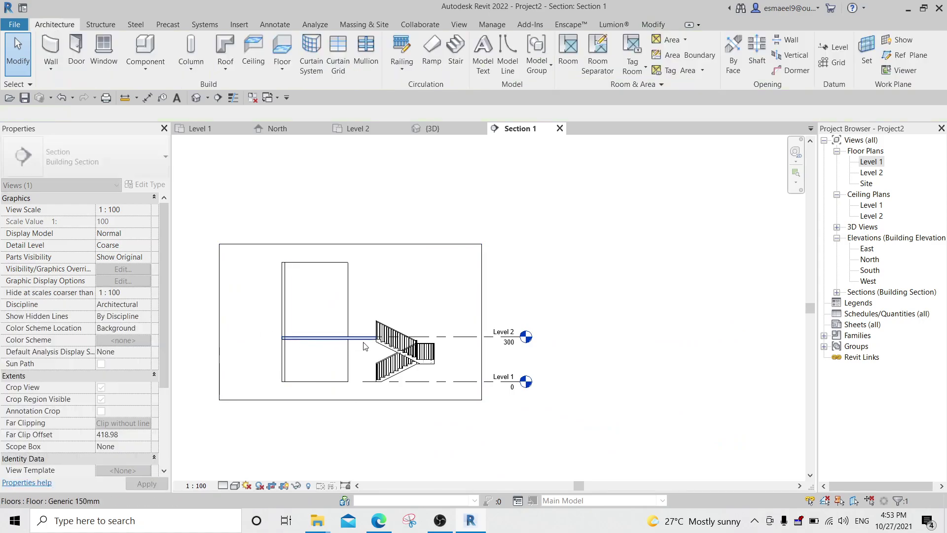
Step: Select the stair in section to confirm a 20-riser Monolithic Stair with 30 cm treads
scroll(397, 337, "up", 3)
scroll(397, 337, "up", 3)
scroll(394, 334, "down", 1)
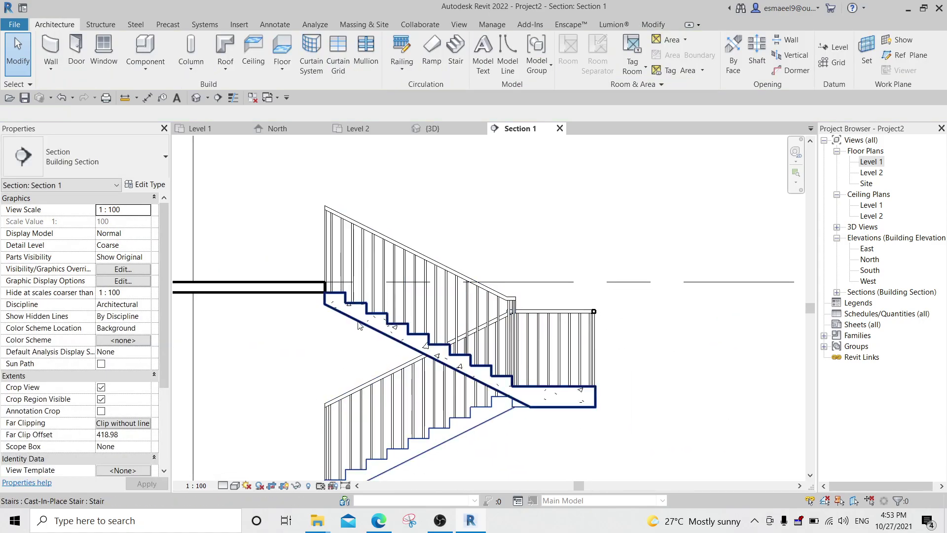
left_click(392, 332)
middle_click_drag(392, 332, 413, 290)
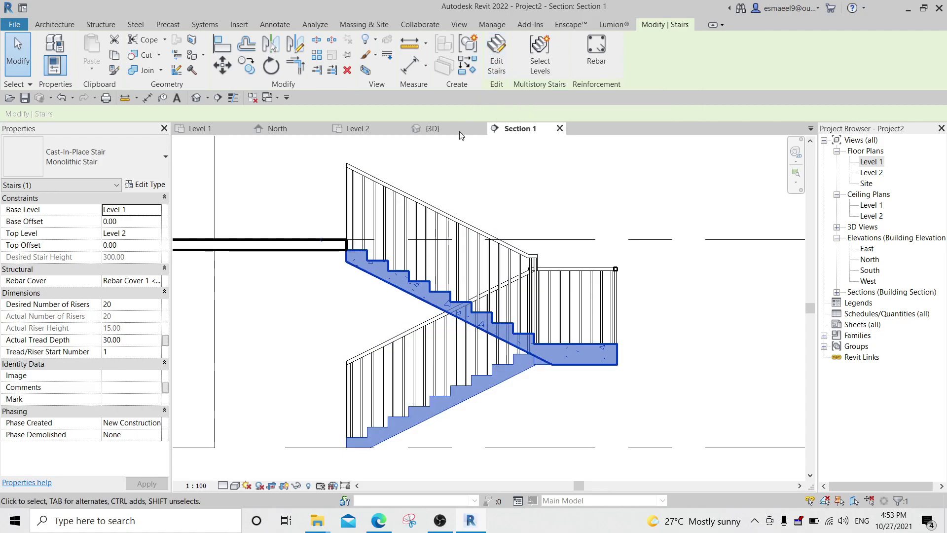
scroll(418, 269, "up", 1)
left_click(418, 269)
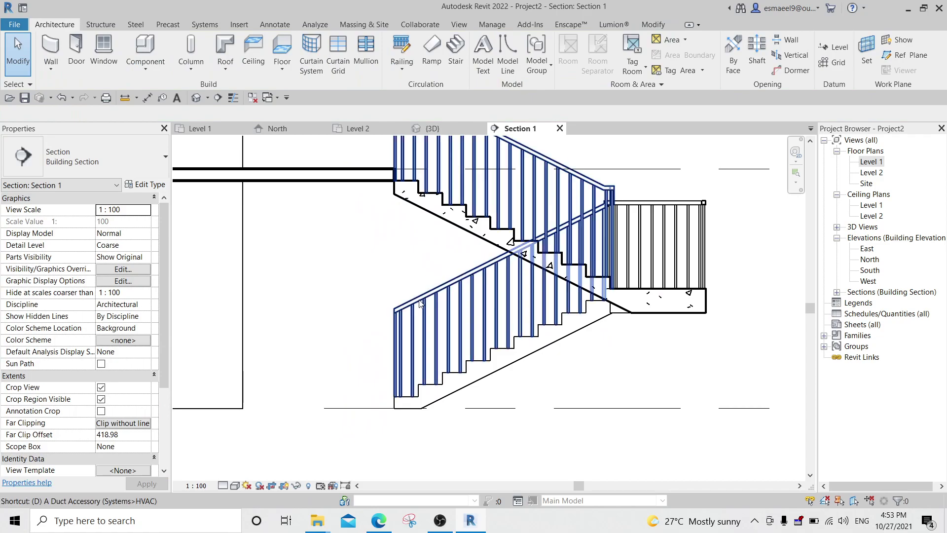
Step: Place an aligned 15 dimension on the first riser at the stair base
key("d")
key("i")
scroll(403, 413, "up", 2)
left_click(403, 408)
left_click(404, 387)
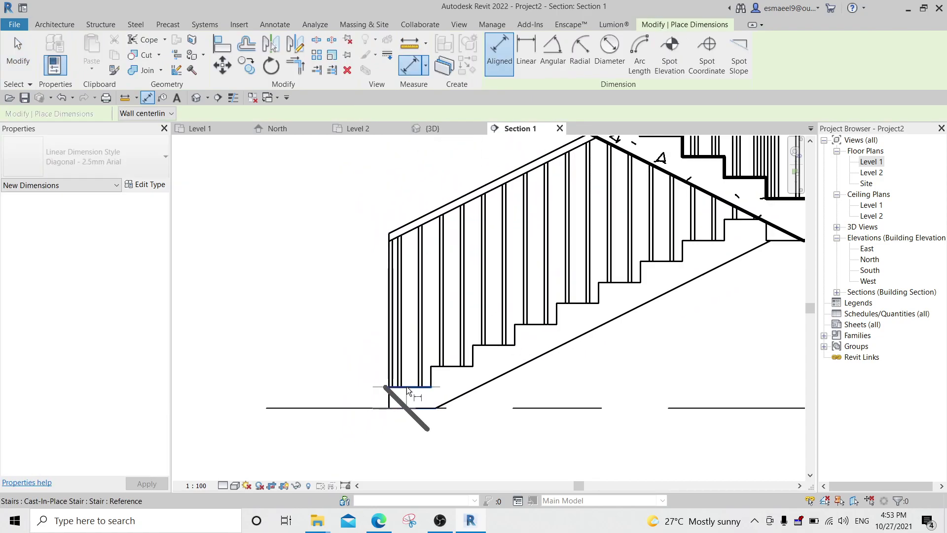
left_click(349, 379)
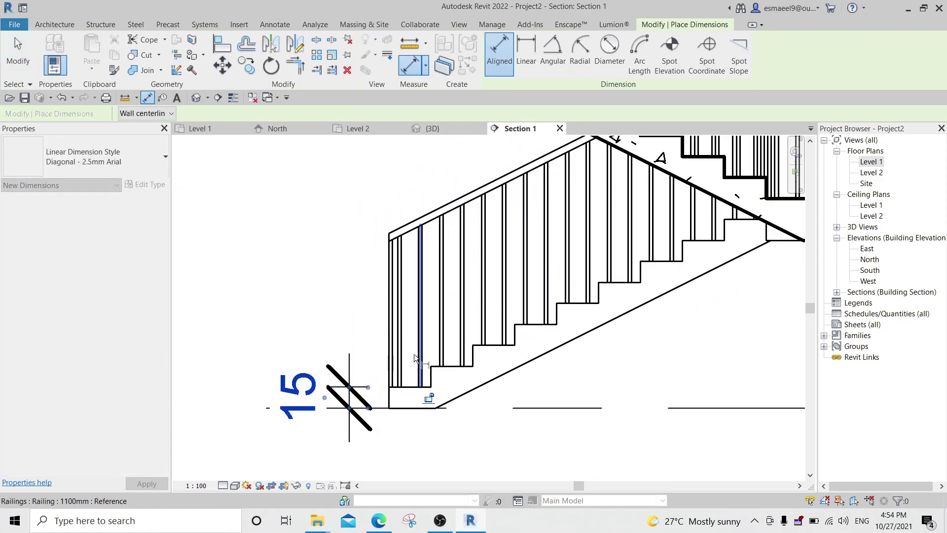
Step: Add a second 15 dimension where the stair meets the Level 2 slab, then select the stair
scroll(372, 264, "down", 2)
scroll(395, 253, "up", 2)
scroll(433, 201, "up", 1)
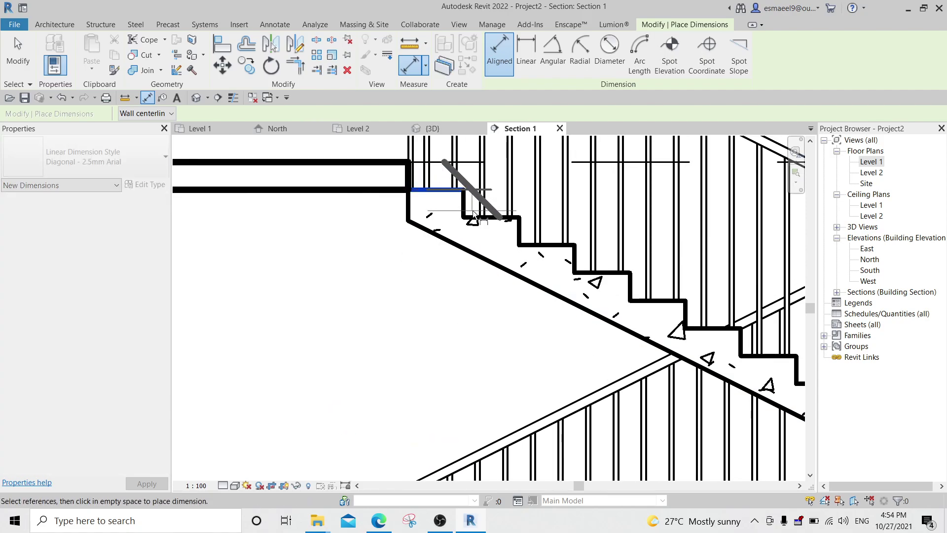
scroll(377, 309, "down", 2)
left_click(370, 319)
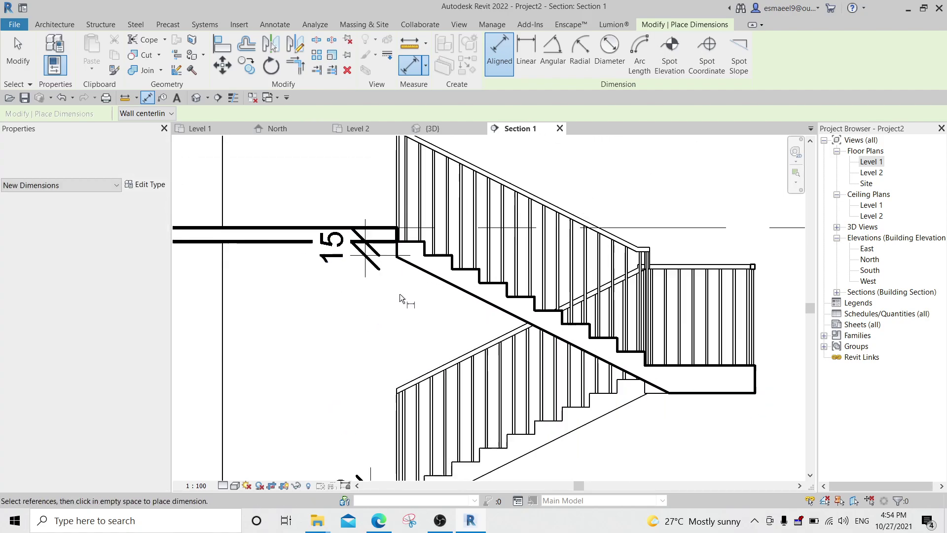
scroll(400, 298, "down", 2)
key("Escape")
key("Escape")
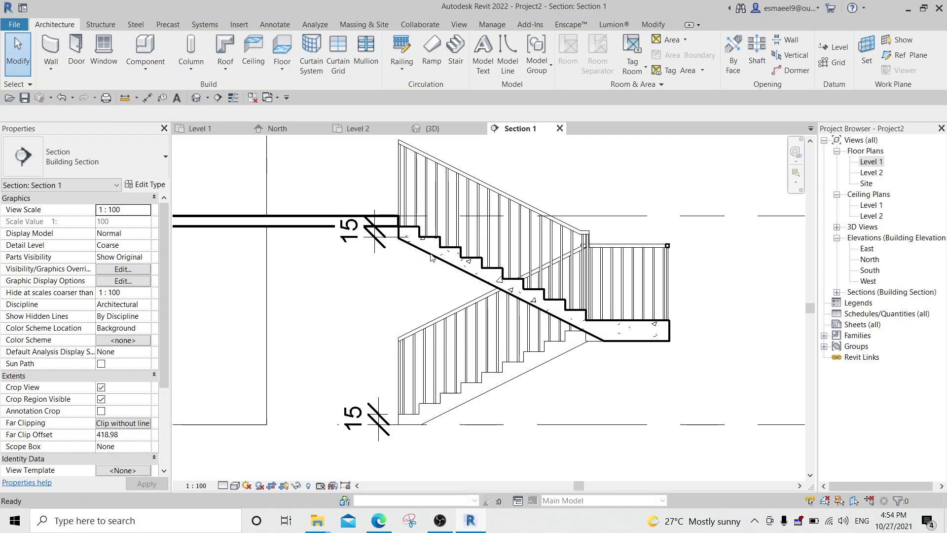
left_click(431, 257)
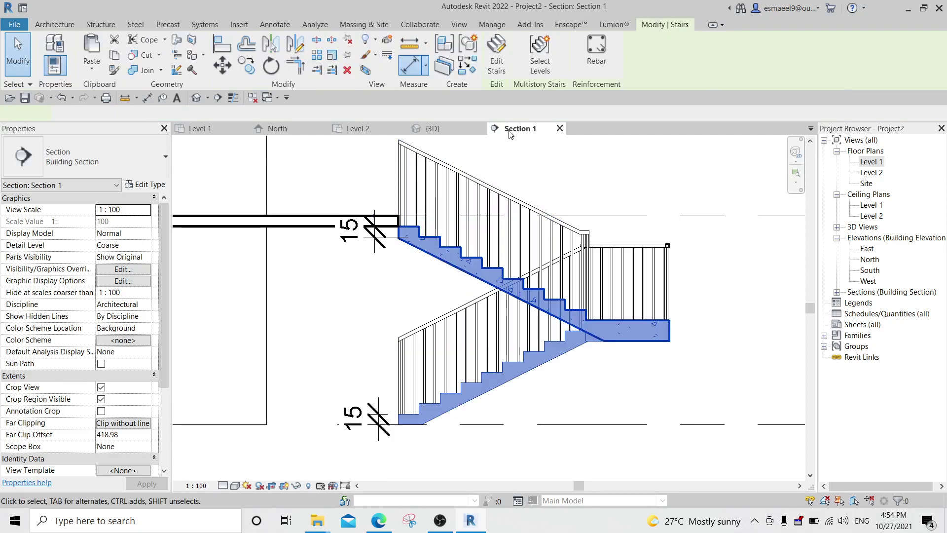
Step: Extend the stair's upper run by one tread toward the slab and finish editing
double_click(466, 245)
left_click(466, 245)
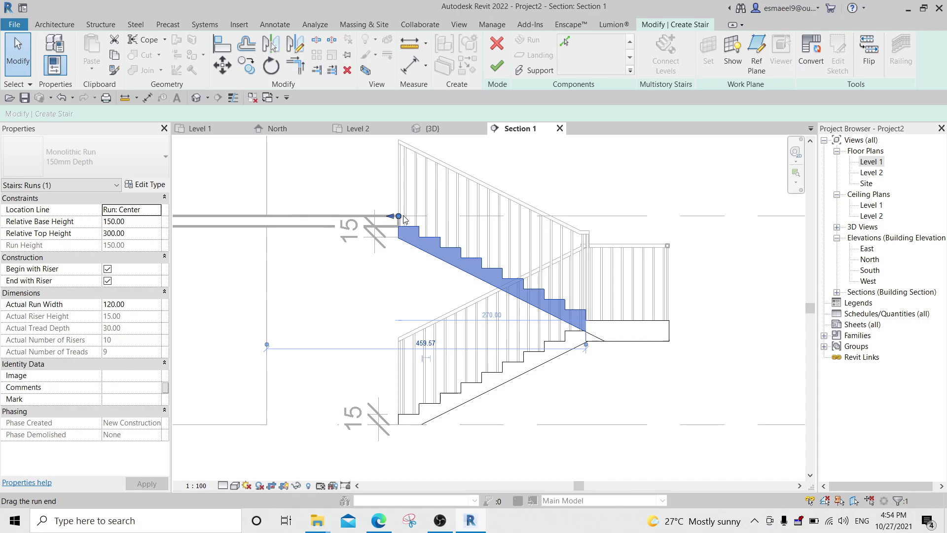
left_click_drag(400, 217, 378, 217)
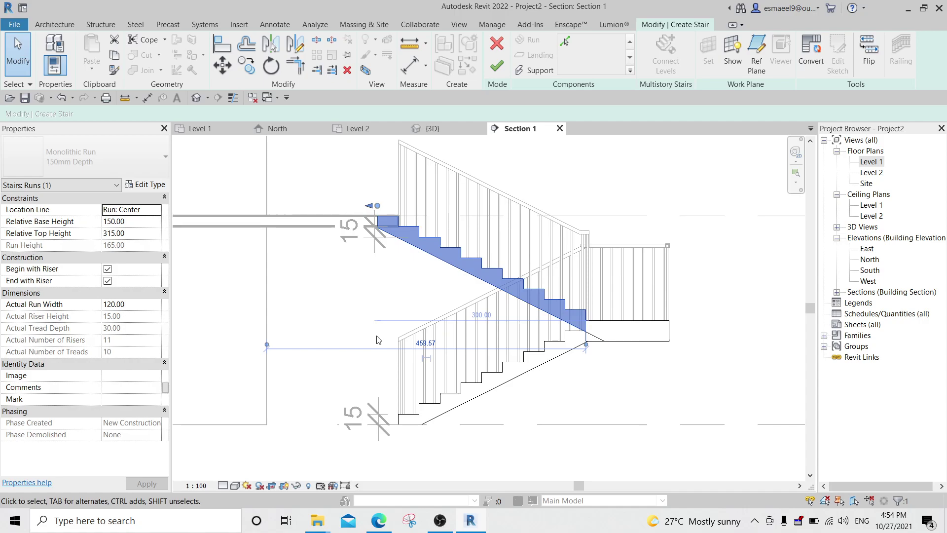
left_click(508, 69)
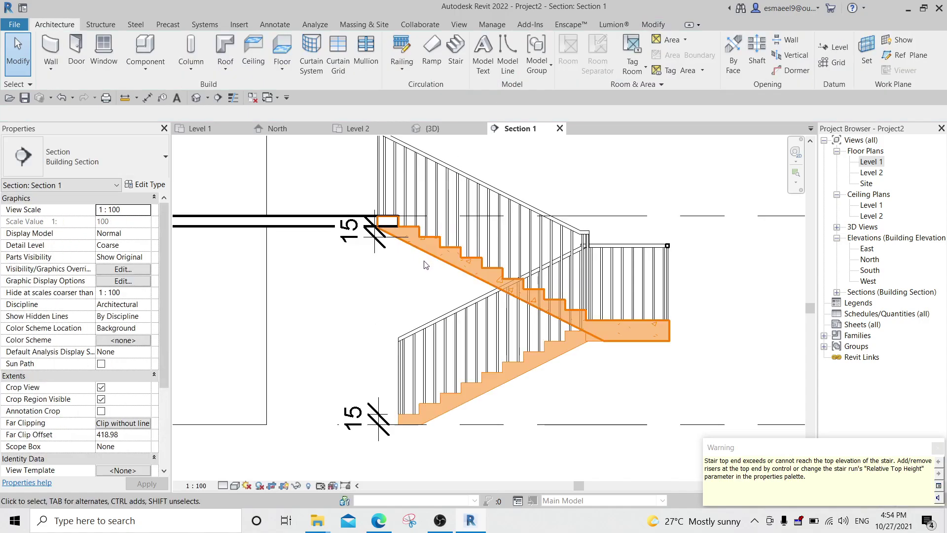
Step: Dimension the new 15 riser in Section 1 and reopen the Level 1 plan
scroll(417, 253, "up", 2)
middle_click_drag(416, 253, 432, 196)
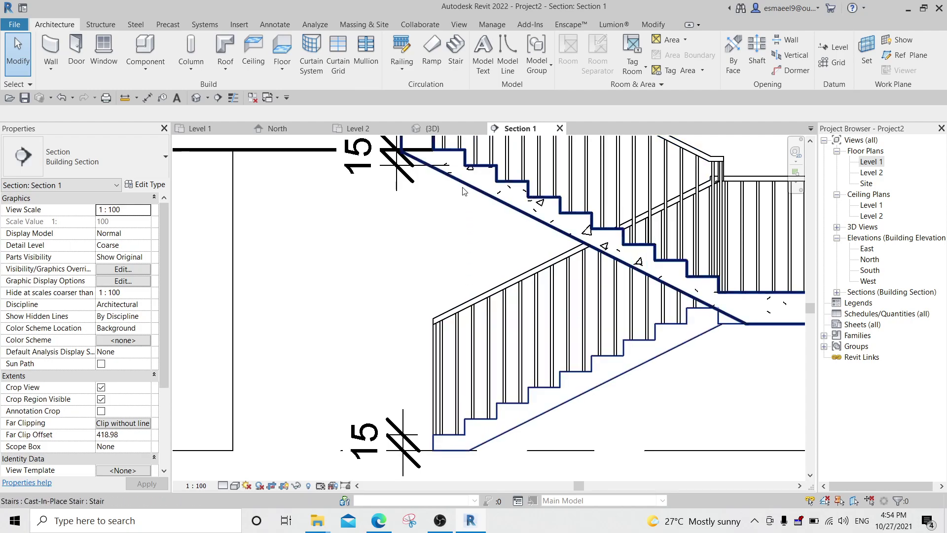
middle_click_drag(477, 202, 500, 275)
key("d")
key("i")
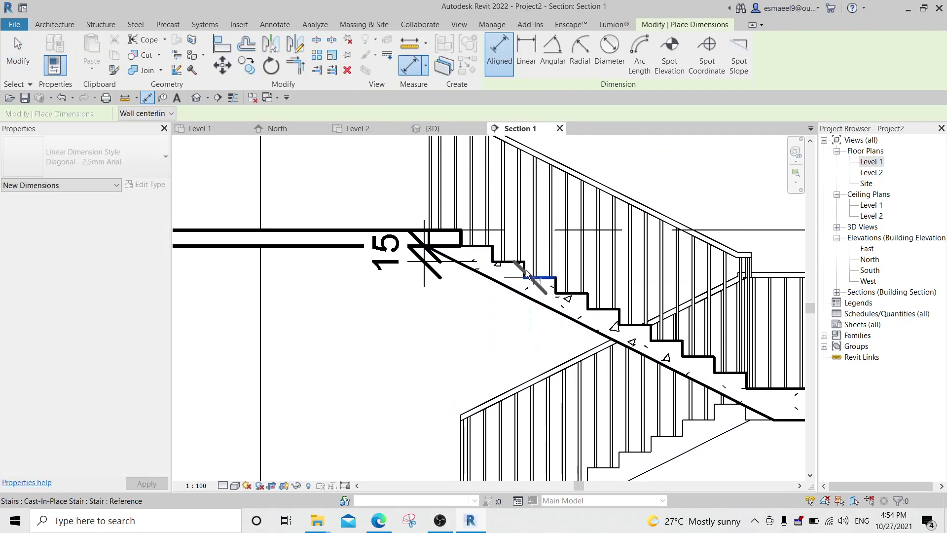
key("Escape")
key("Escape")
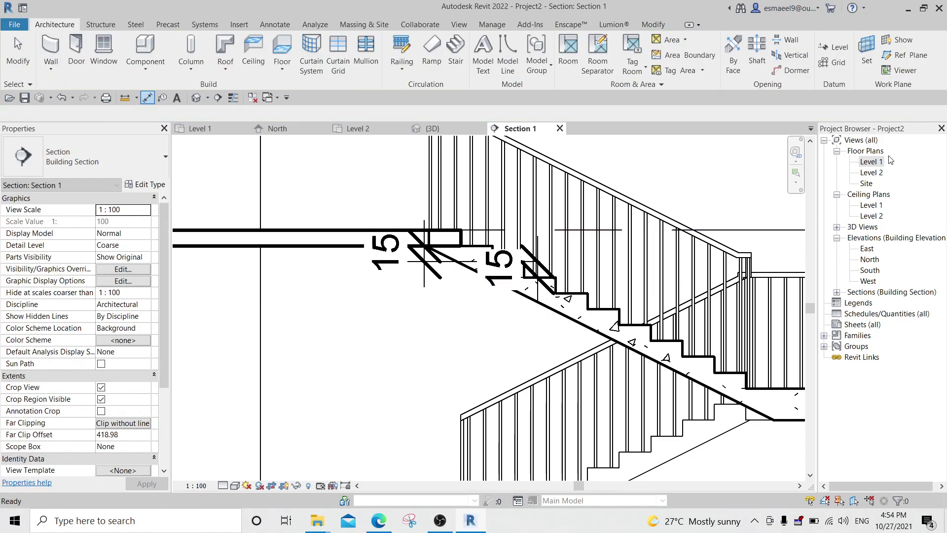
double_click(871, 162)
scroll(610, 275, "up", 2)
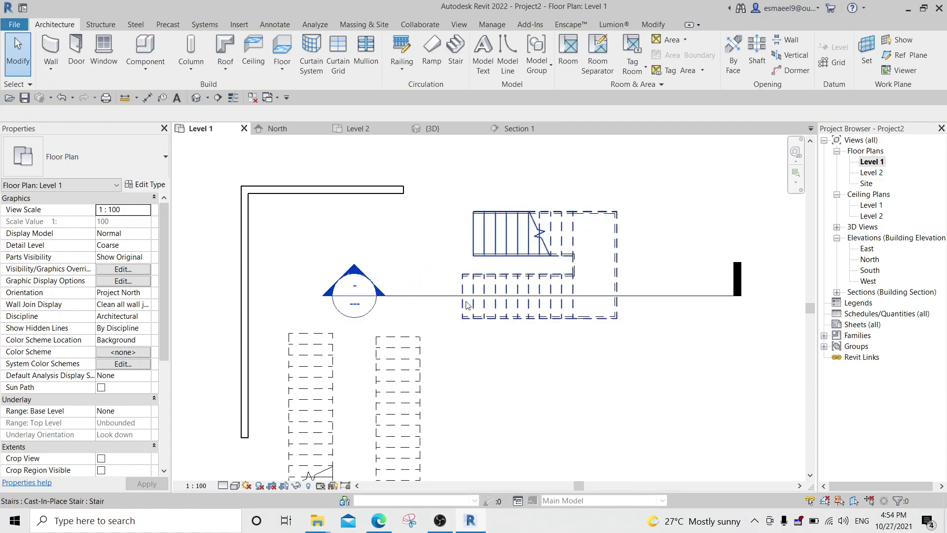
Step: Frame the U-shaped stair on the Level 1 plan, then switch to the 3D view
middle_click_drag(485, 304, 447, 300)
scroll(443, 293, "down", 2)
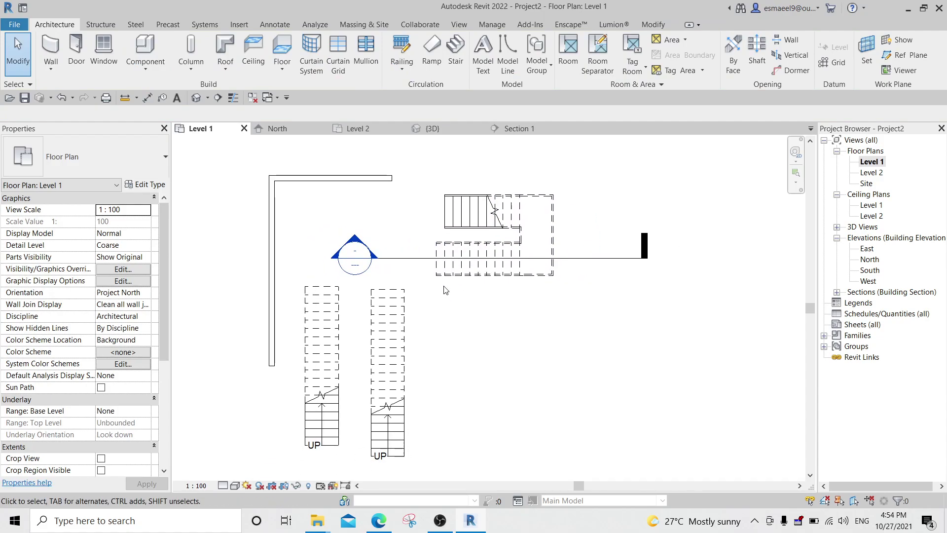
scroll(451, 291, "up", 3)
scroll(453, 287, "up", 1)
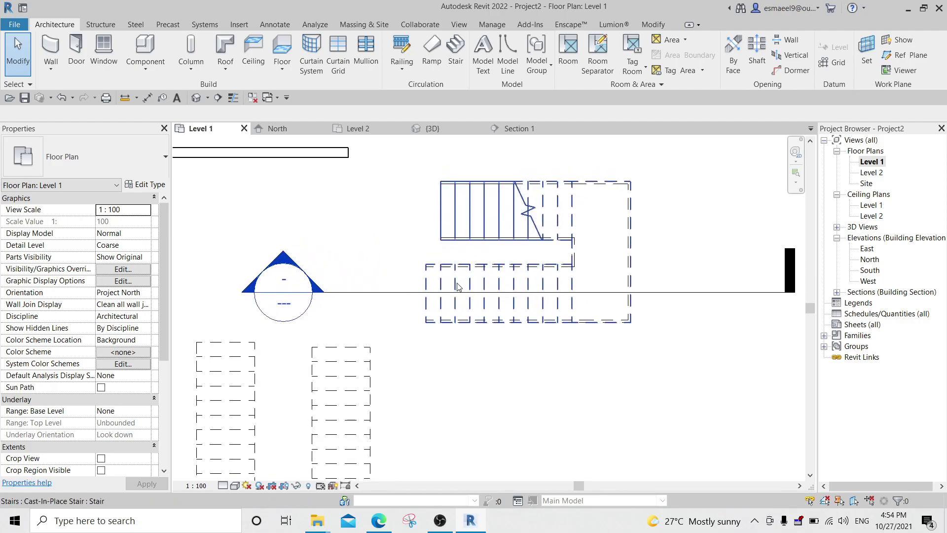
left_click(458, 285)
left_click(801, 200)
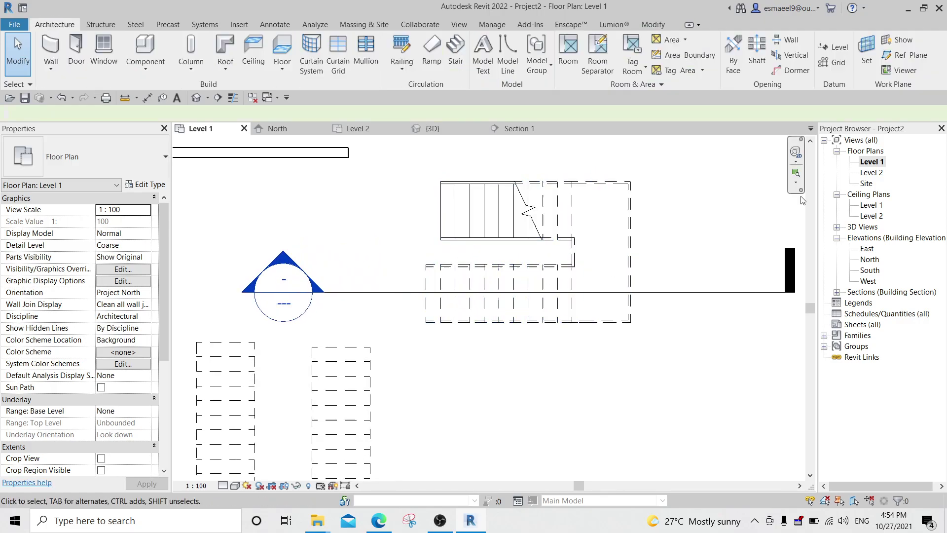
left_click(873, 163)
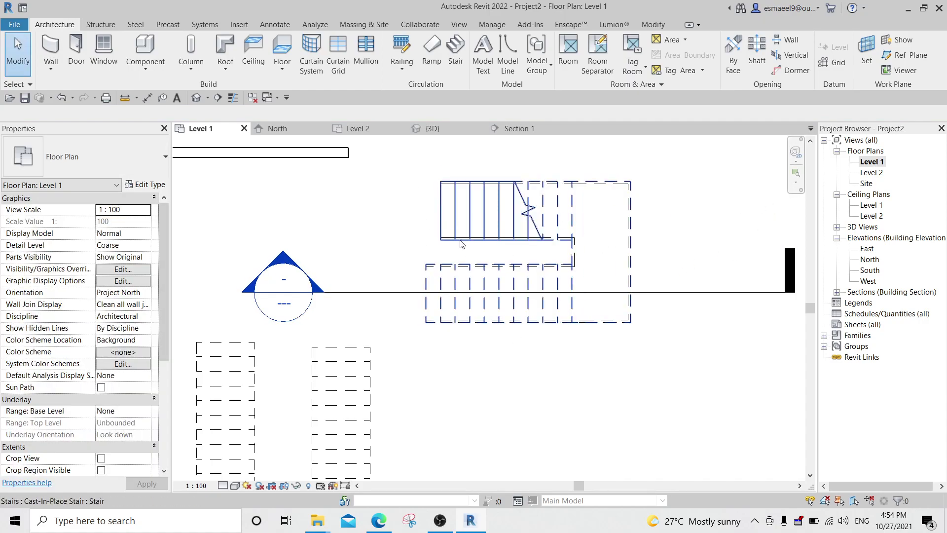
key("ctrl+Tab")
key("ctrl+Tab")
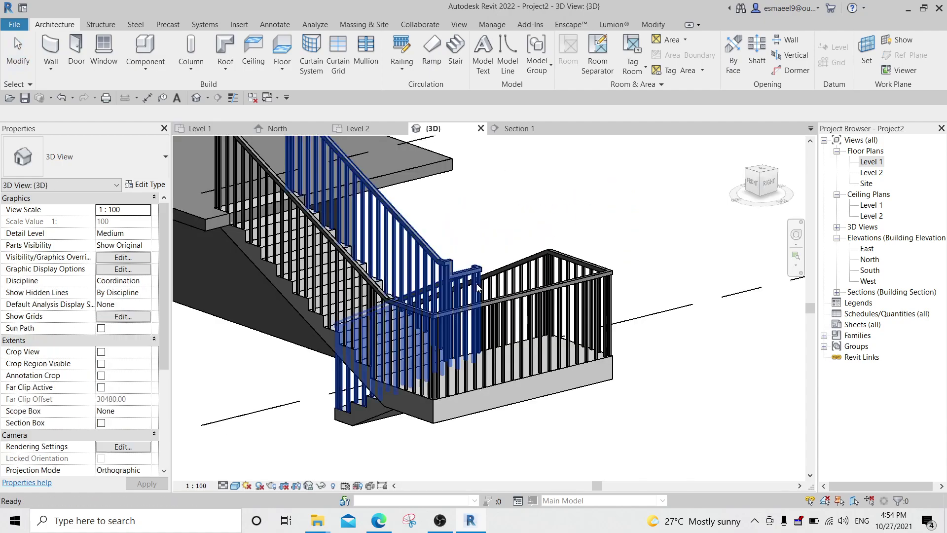
mouse_move(477, 287)
middle_mouse_down("shift")
mouse_move(401, 304)
mouse_move(317, 247)
mouse_move(371, 256)
mouse_move(577, 376)
mouse_move(570, 303)
middle_mouse_up("shift")
double_click(371, 255)
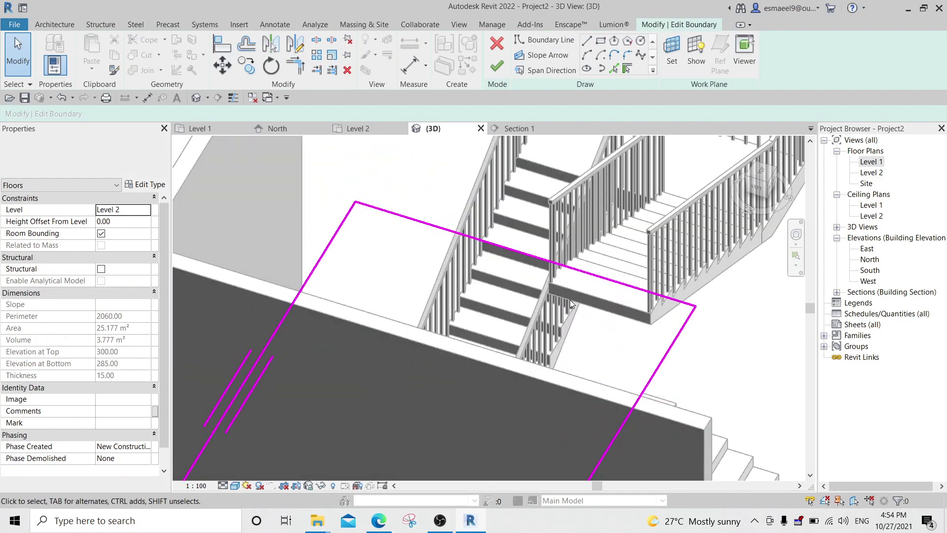
key("b")
key("l")
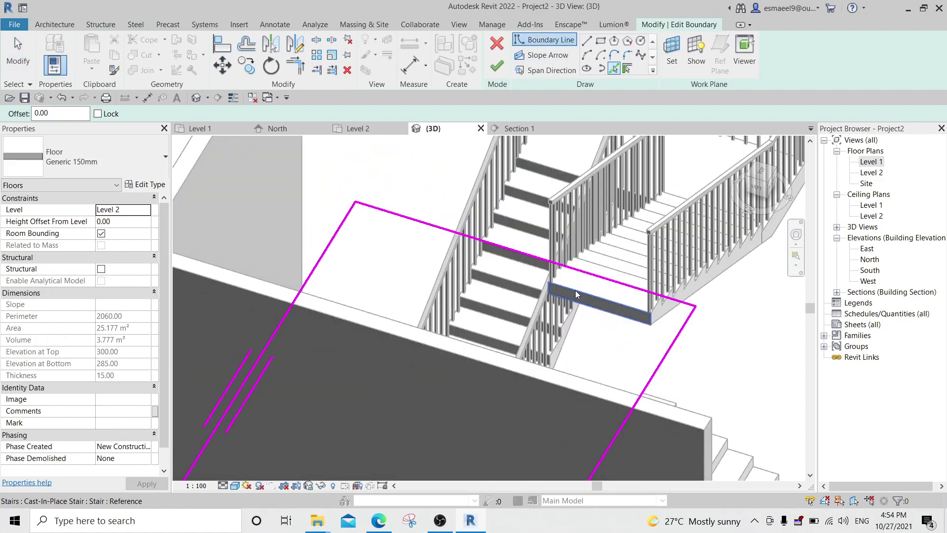
mouse_move(553, 311)
middle_mouse_down("shift")
mouse_move(560, 342)
mouse_move(543, 358)
mouse_move(612, 338)
middle_mouse_up("shift")
key("Escape")
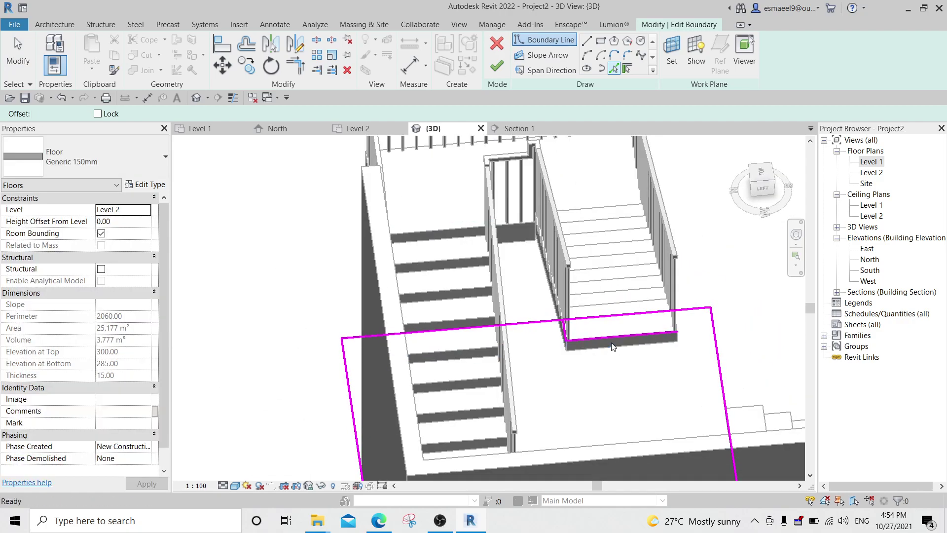
key("t")
key("r")
left_click(612, 338)
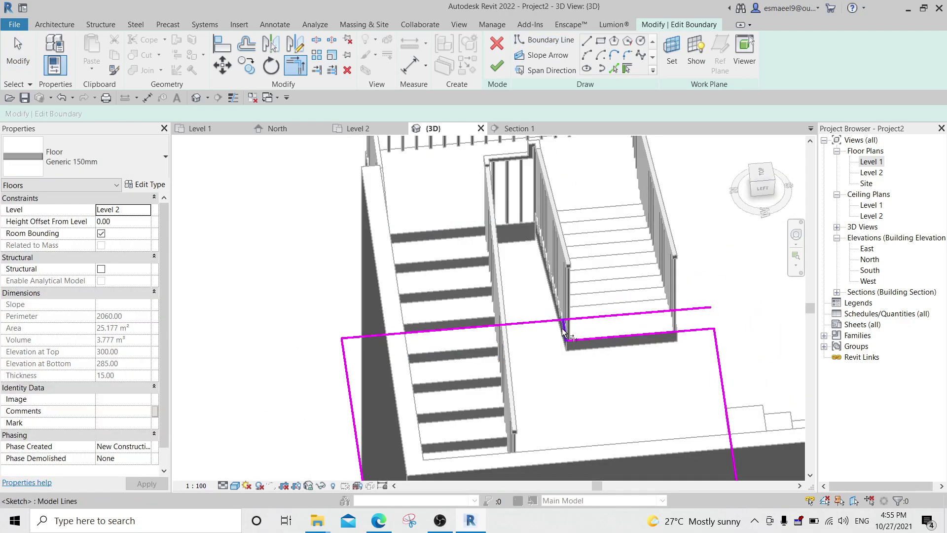
left_click(562, 330)
key("Escape")
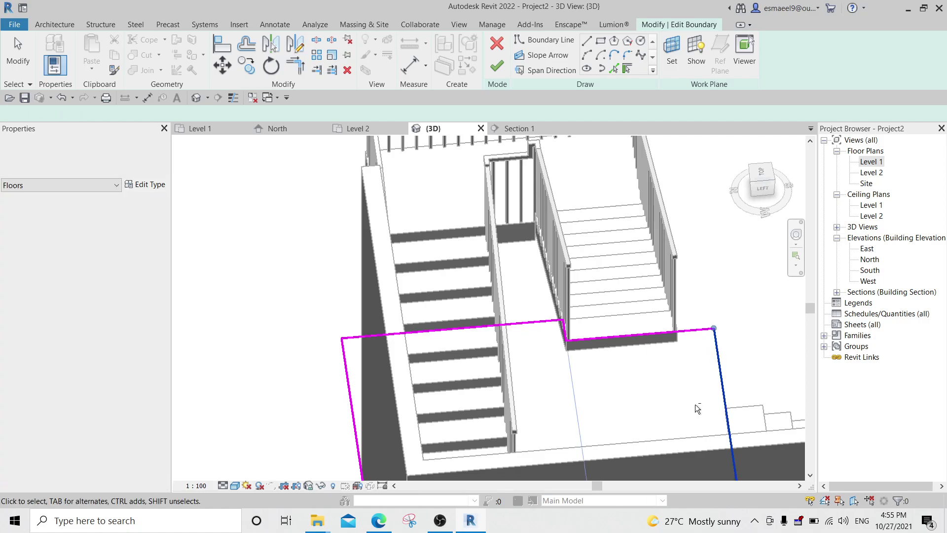
mouse_move(729, 363)
middle_mouse_down("shift")
mouse_move(565, 356)
mouse_move(528, 324)
middle_mouse_up("shift")
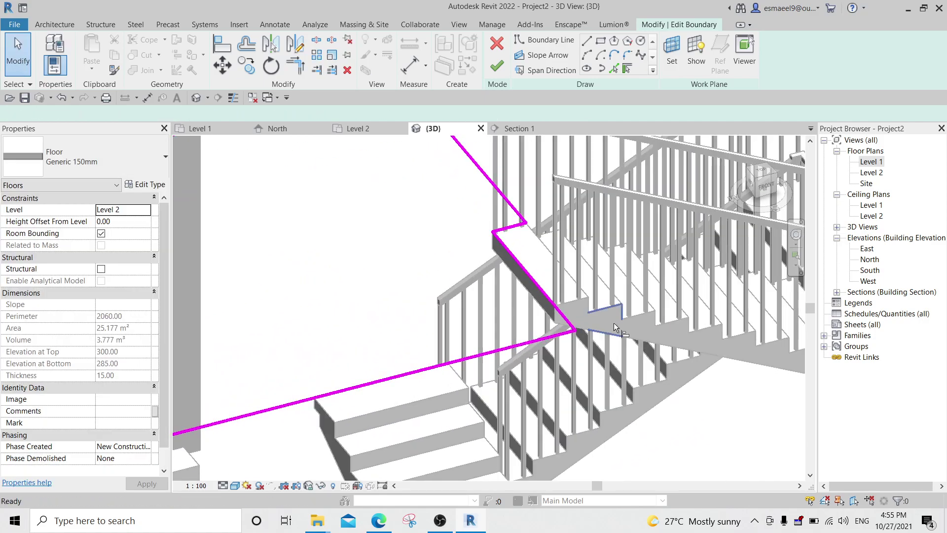
key("a")
key("l")
left_click(634, 331)
left_click(468, 357)
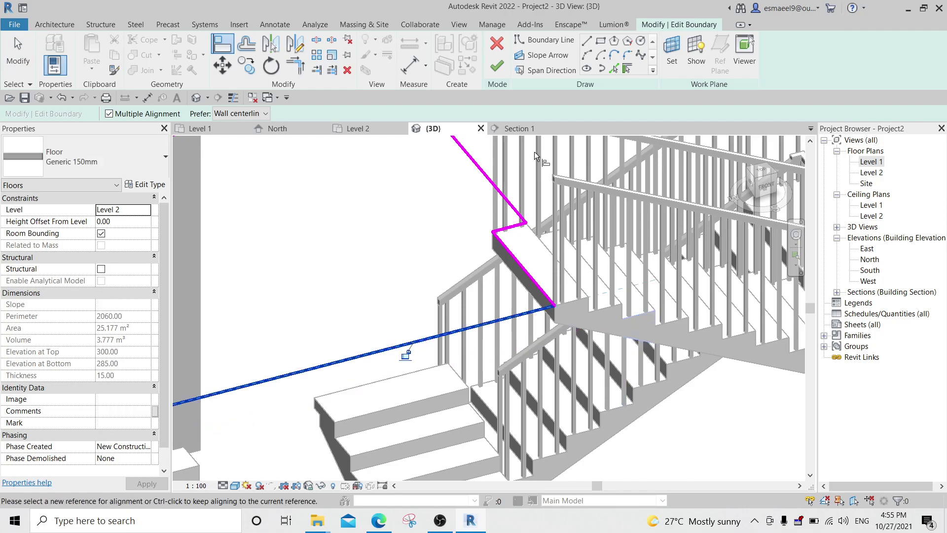
left_click(497, 44)
left_click(505, 269)
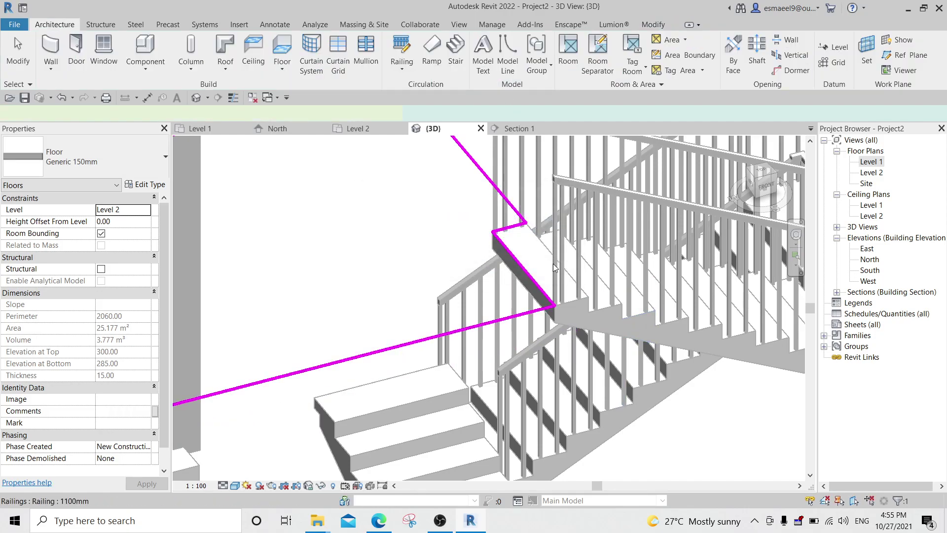
scroll(552, 267, "down", 3)
key("Escape")
scroll(552, 272, "down", 3)
mouse_move(480, 292)
middle_mouse_down("shift")
mouse_move(547, 314)
mouse_move(691, 325)
middle_mouse_up("shift")
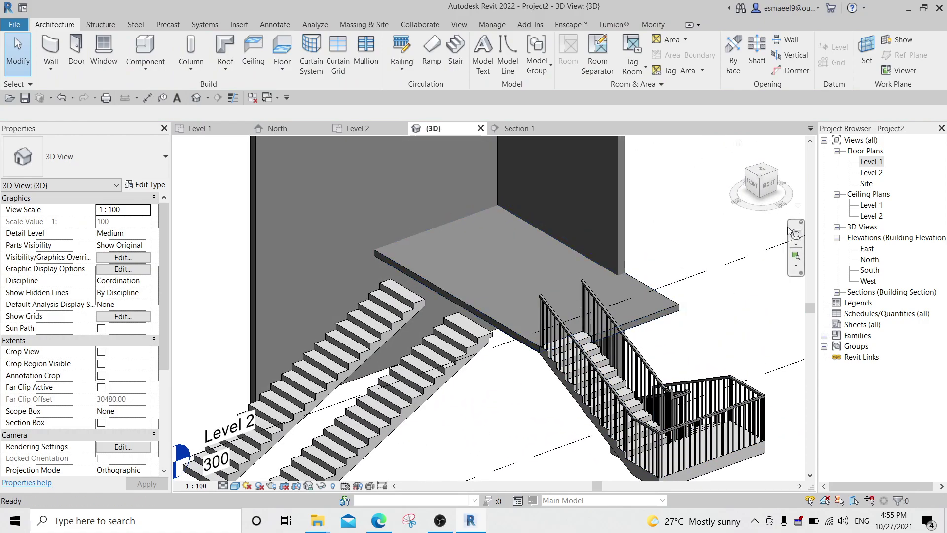
double_click(870, 161)
left_click(486, 227)
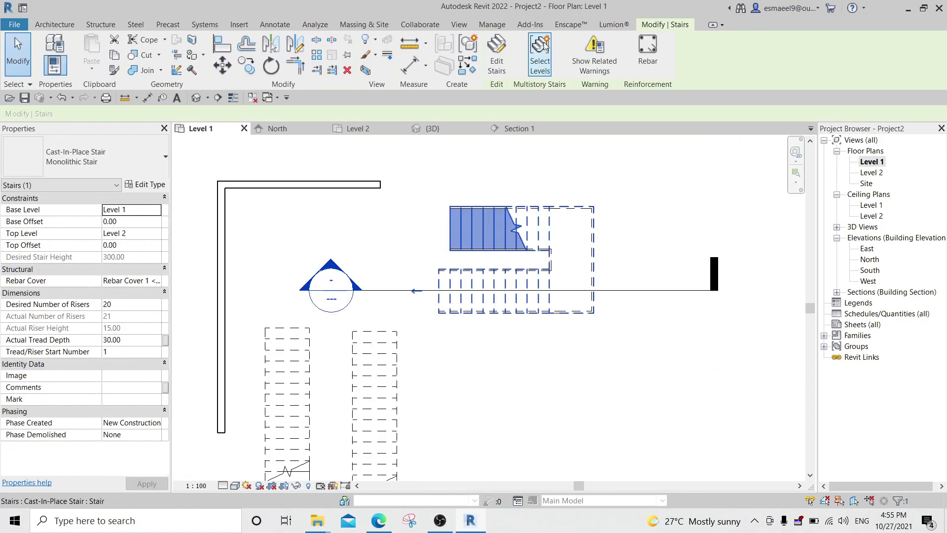
left_click(509, 60)
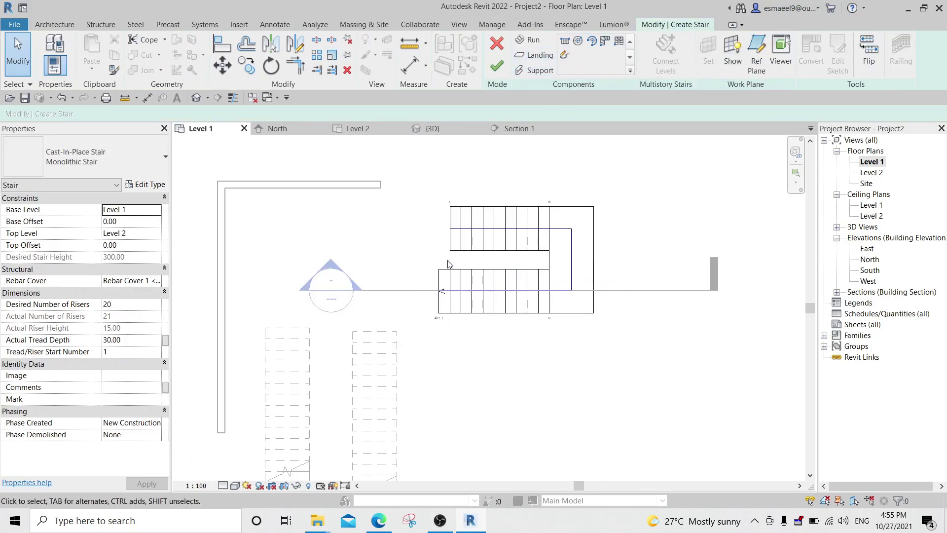
middle_click_drag(423, 312, 408, 253)
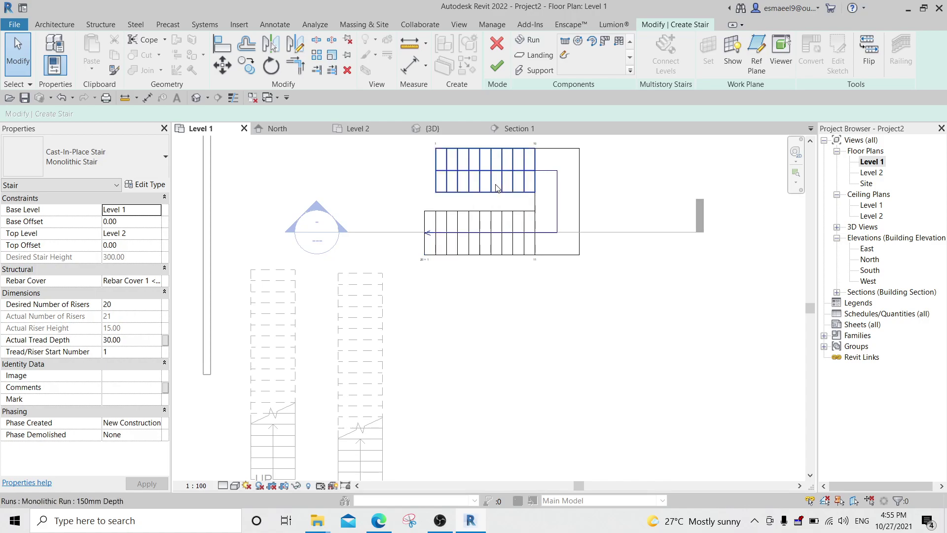
left_click(497, 66)
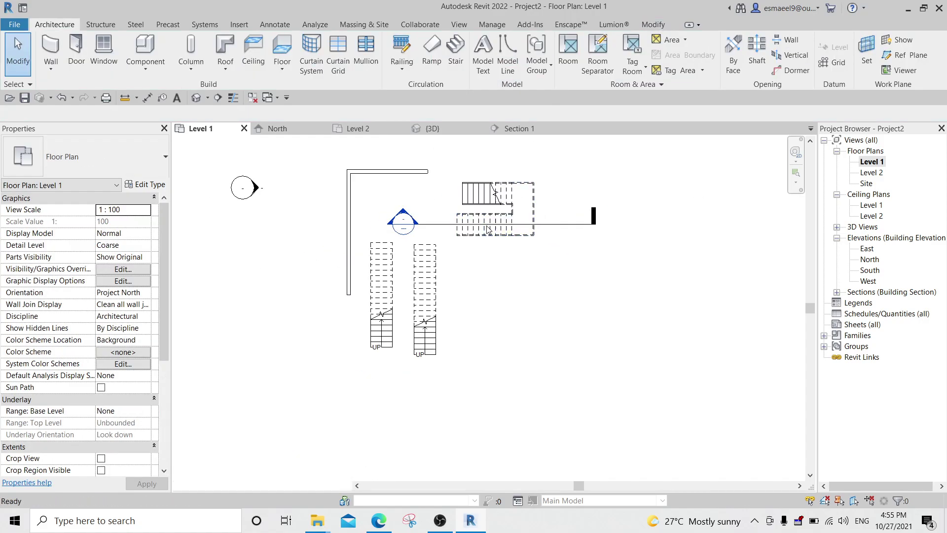
left_click(432, 128)
mouse_move(498, 296)
middle_mouse_down("shift")
mouse_move(472, 293)
mouse_move(377, 321)
middle_mouse_up("shift")
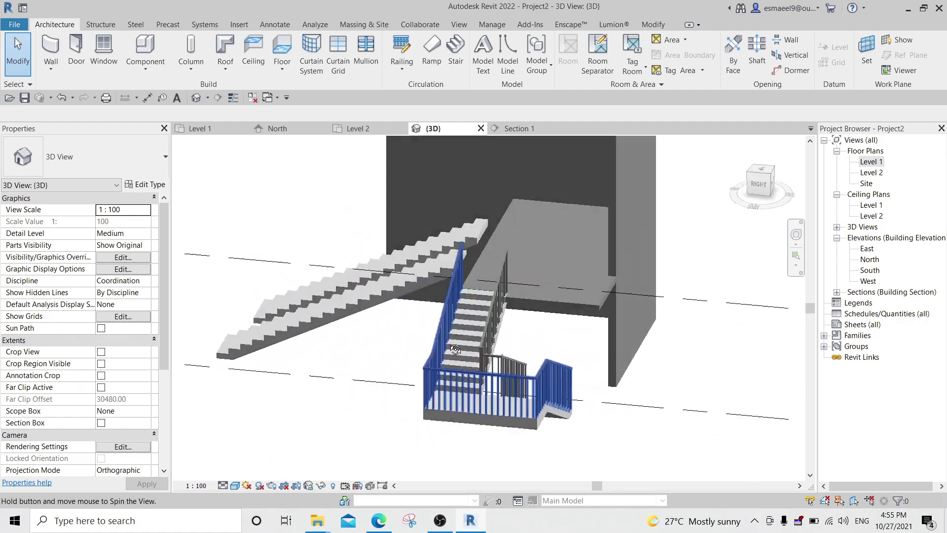
Step: Reopen Level 1, select the left straight stair, then close the Level 1 and North views
mouse_move(376, 321)
middle_mouse_down("shift")
mouse_move(502, 277)
mouse_move(544, 281)
mouse_move(523, 220)
middle_mouse_up("shift")
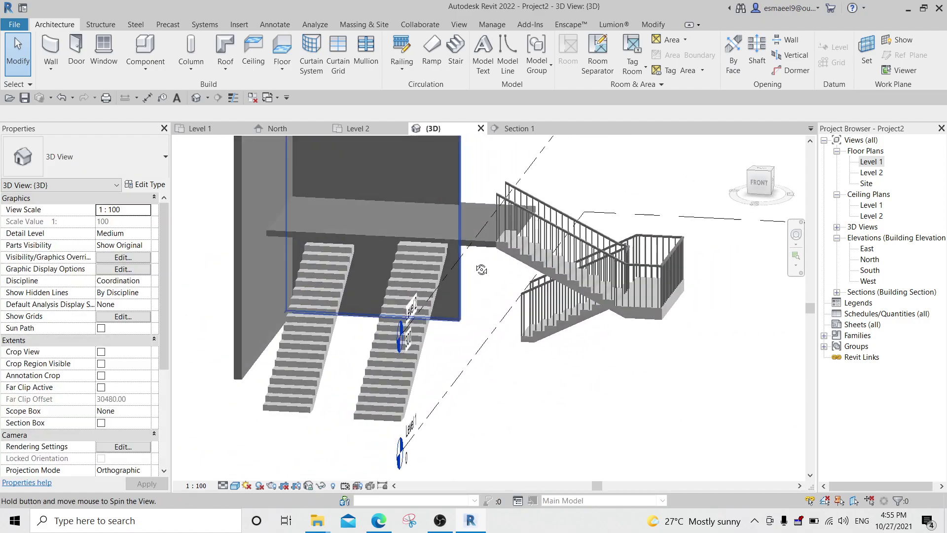
double_click(868, 164)
scroll(423, 254, "down", 2)
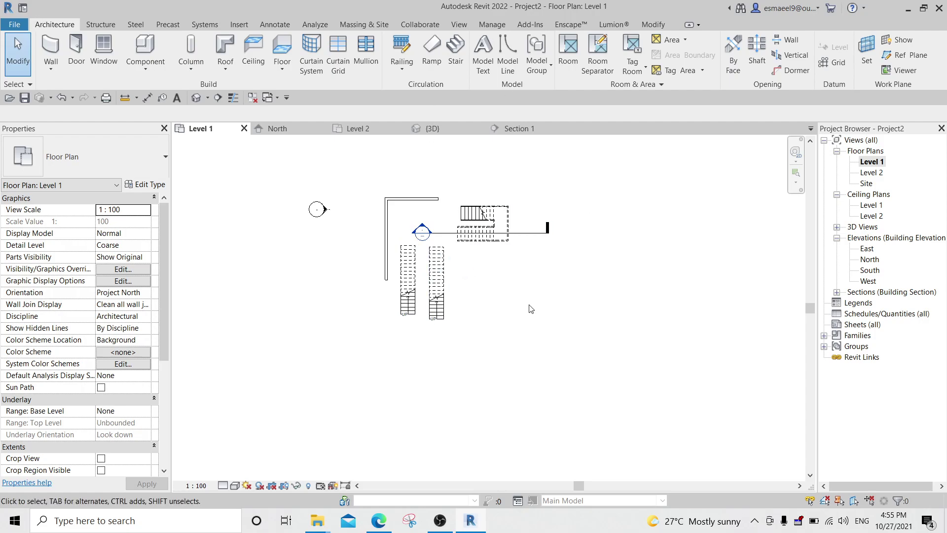
scroll(428, 238, "up", 2)
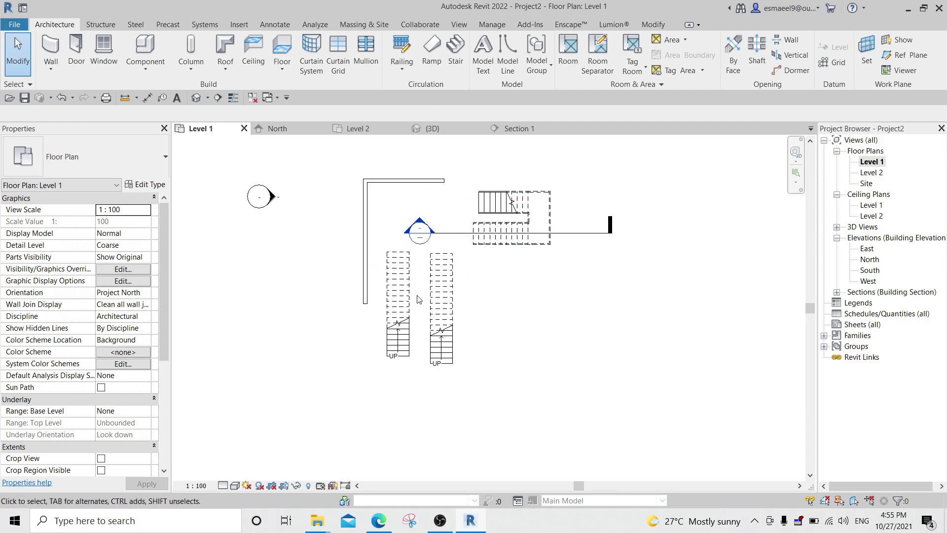
scroll(418, 299, "up", 2)
left_click(402, 295)
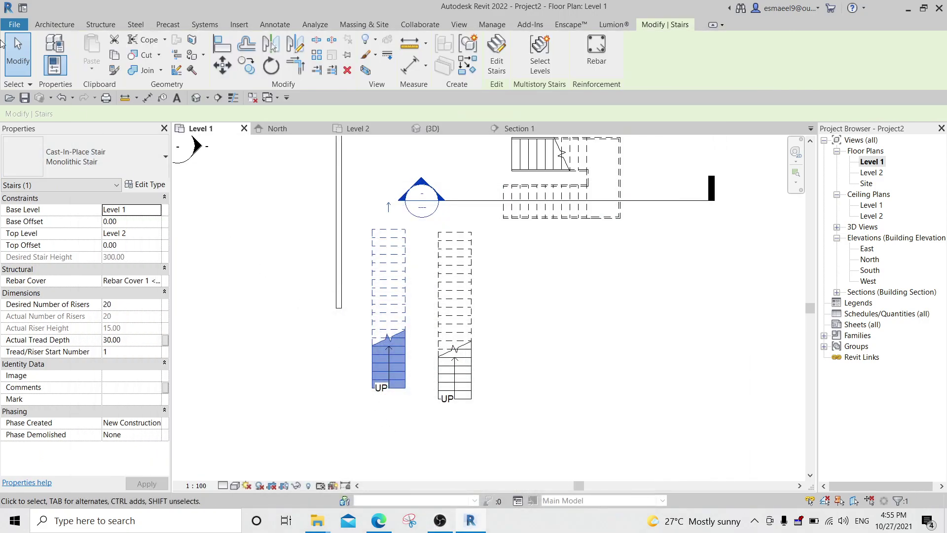
left_click(243, 128)
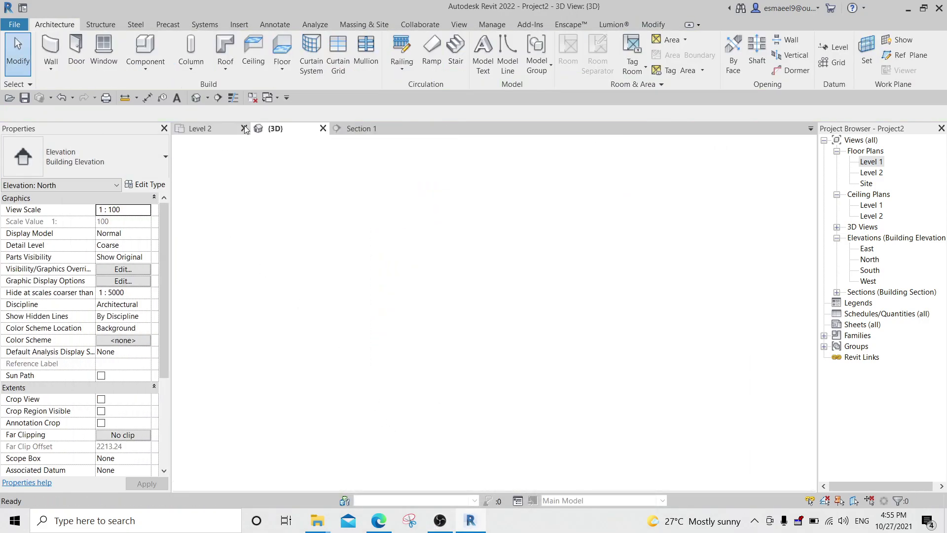
Step: Close Level 2, reopen the 'stairs' reference project from Recent Files, and open its Level 1 plan
left_click(244, 128)
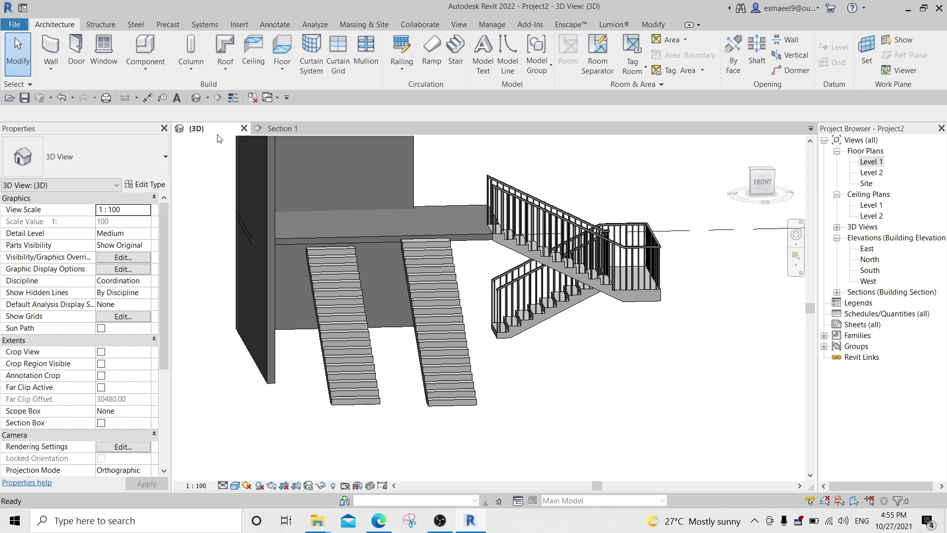
left_click(23, 7)
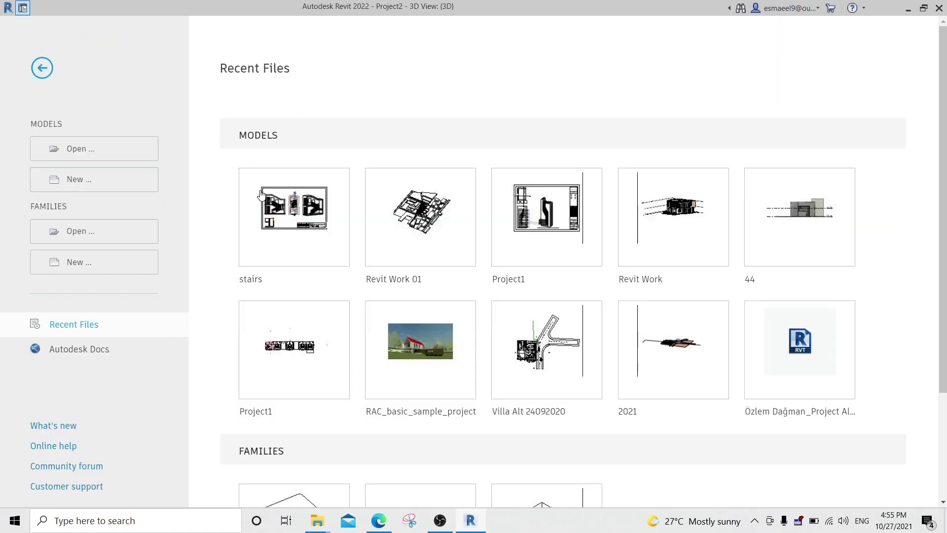
key("ctrl+d")
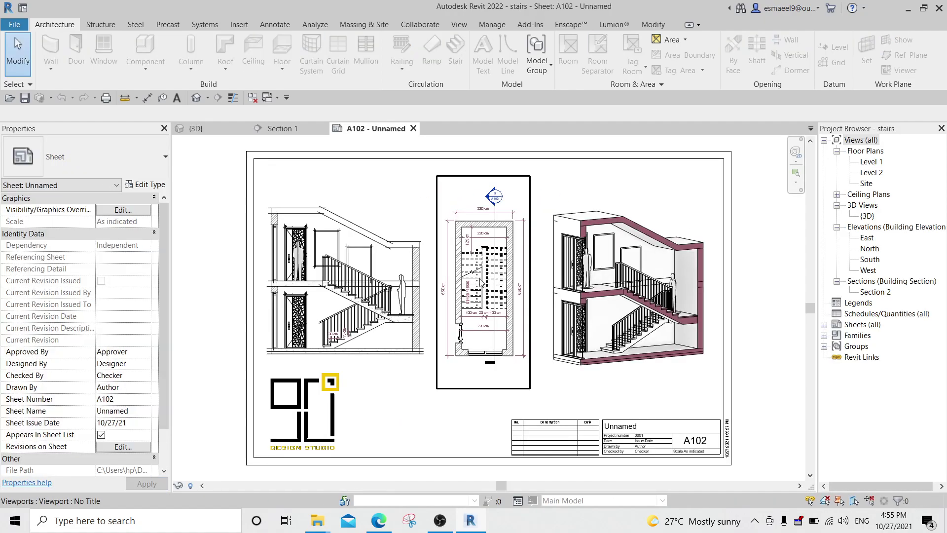
scroll(482, 283, "up", 3)
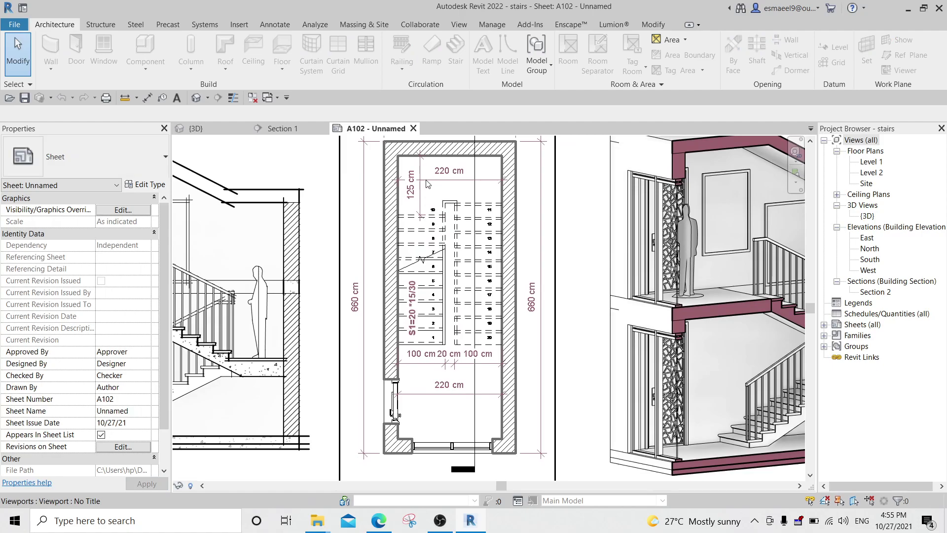
left_click(471, 244)
scroll(470, 241, "up", 2)
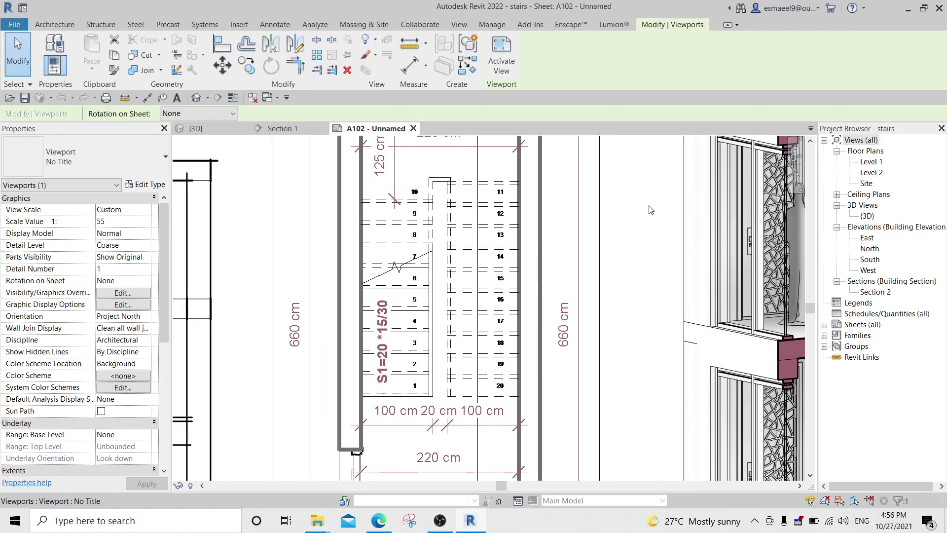
double_click(872, 162)
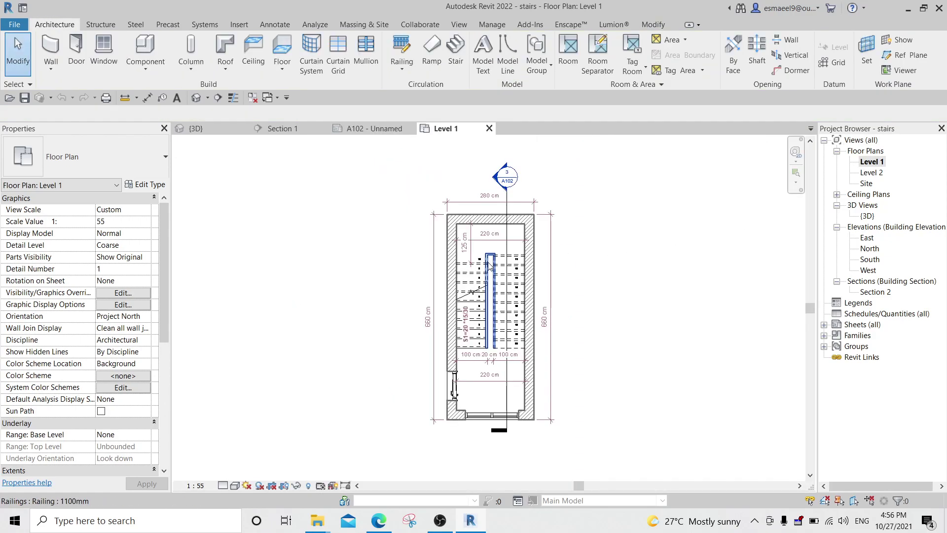
Step: Frame the U-shaped stair on the Level 1 plan and enter Edit Stairs
scroll(489, 265, "up", 4)
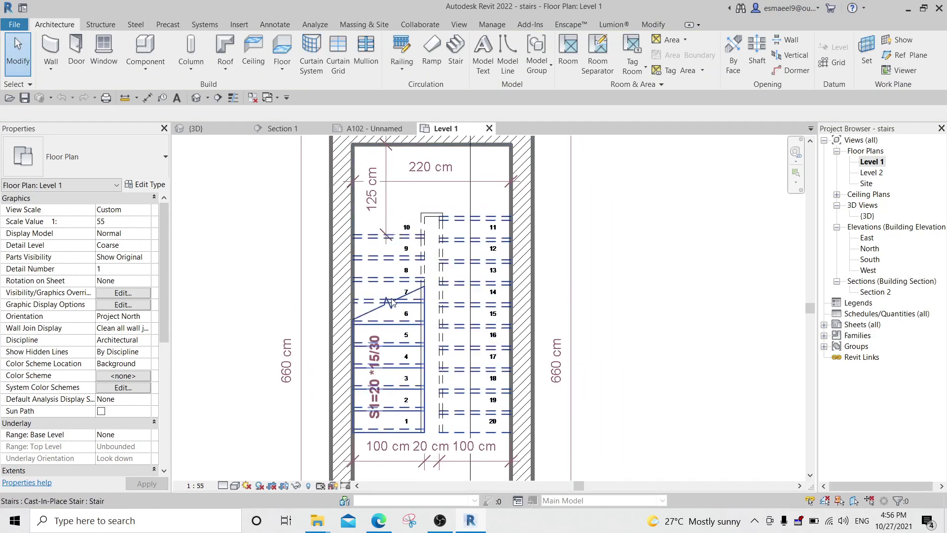
middle_click_drag(459, 425, 447, 364)
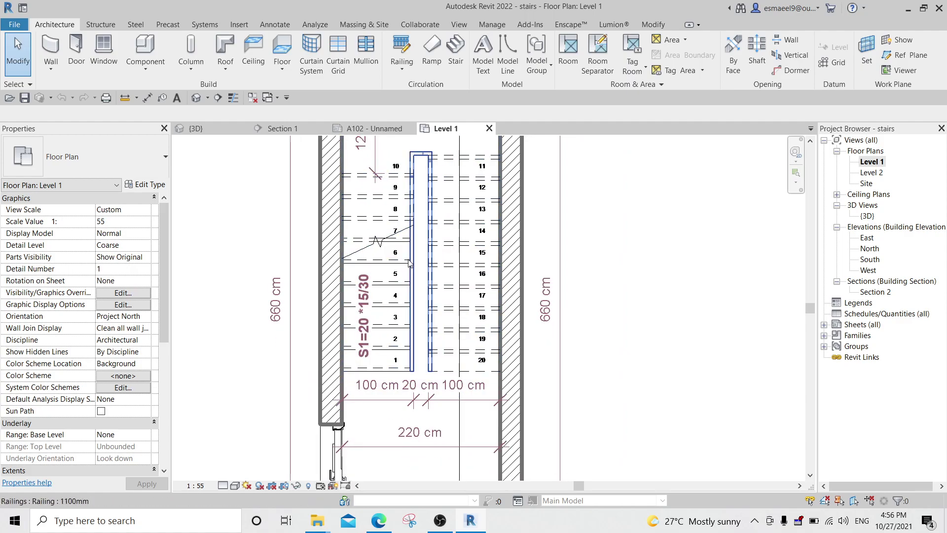
middle_click_drag(409, 263, 408, 295)
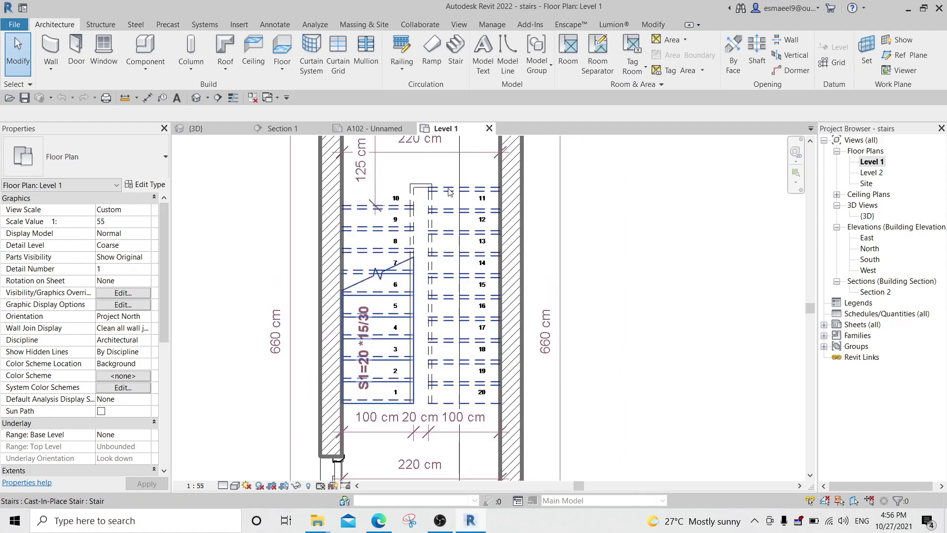
middle_click_drag(449, 192, 453, 231)
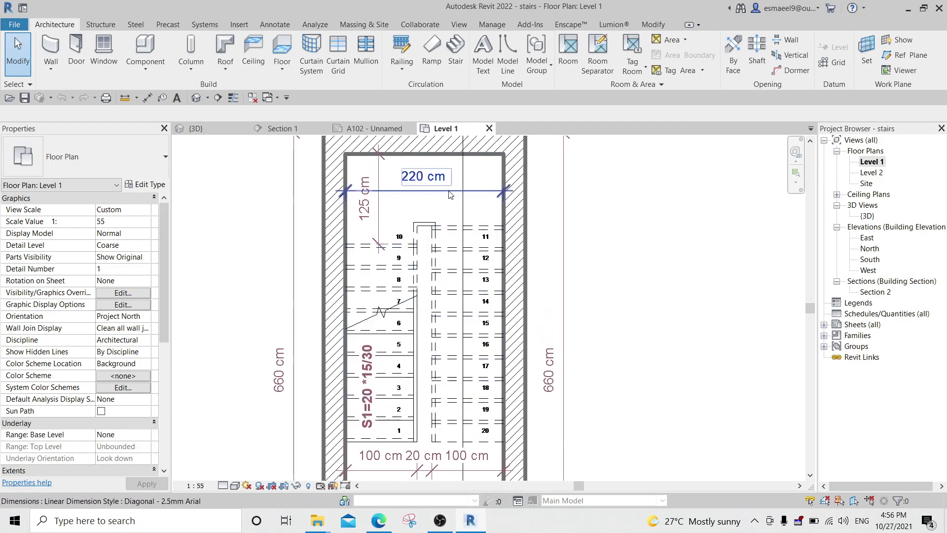
middle_click_drag(446, 358, 439, 347)
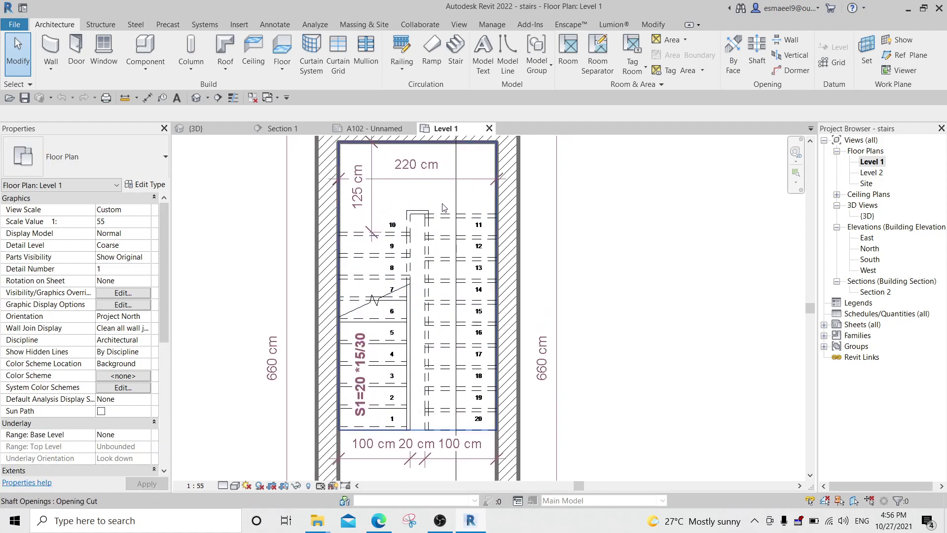
left_click(446, 221)
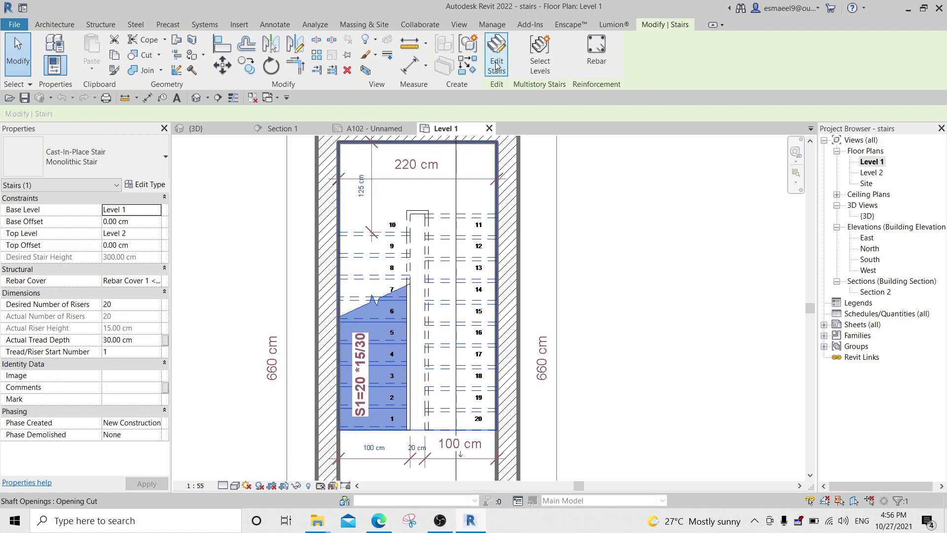
left_click(508, 74)
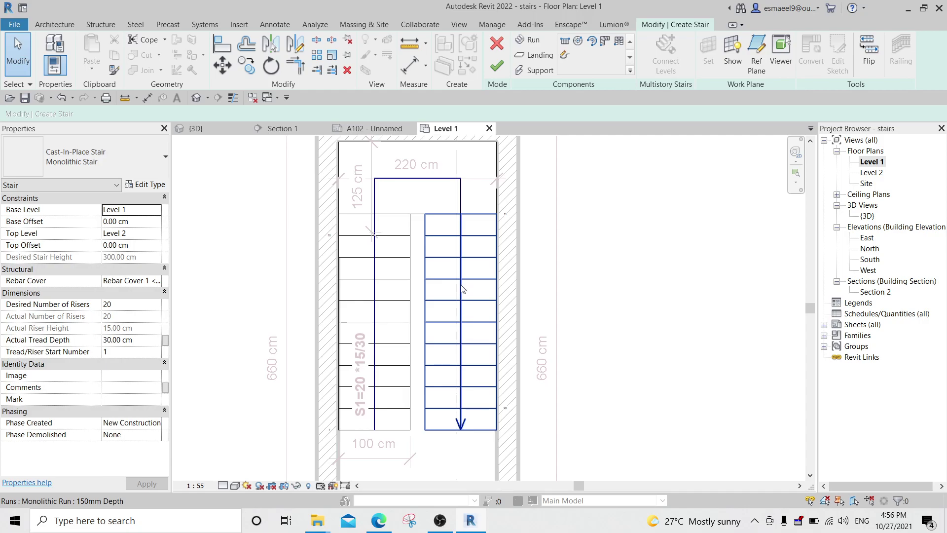
Step: Review the run and landing sketch, exit editing, and switch to Project2's Section 1
scroll(463, 289, "down", 2)
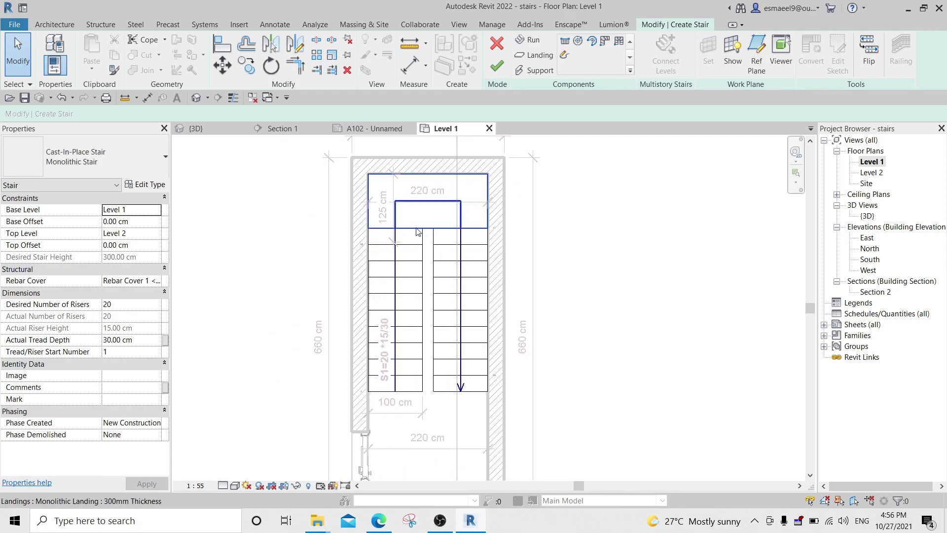
middle_click_drag(416, 231, 431, 216)
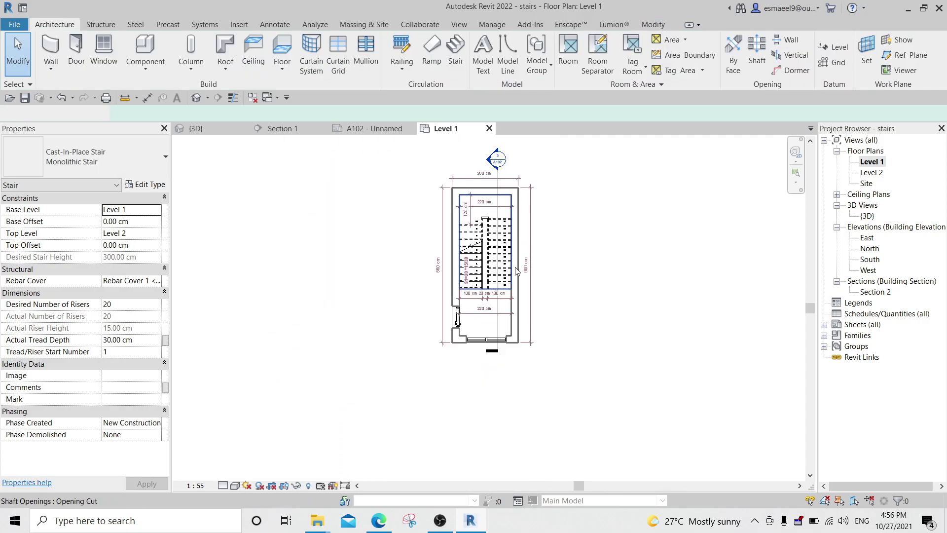
key("Escape")
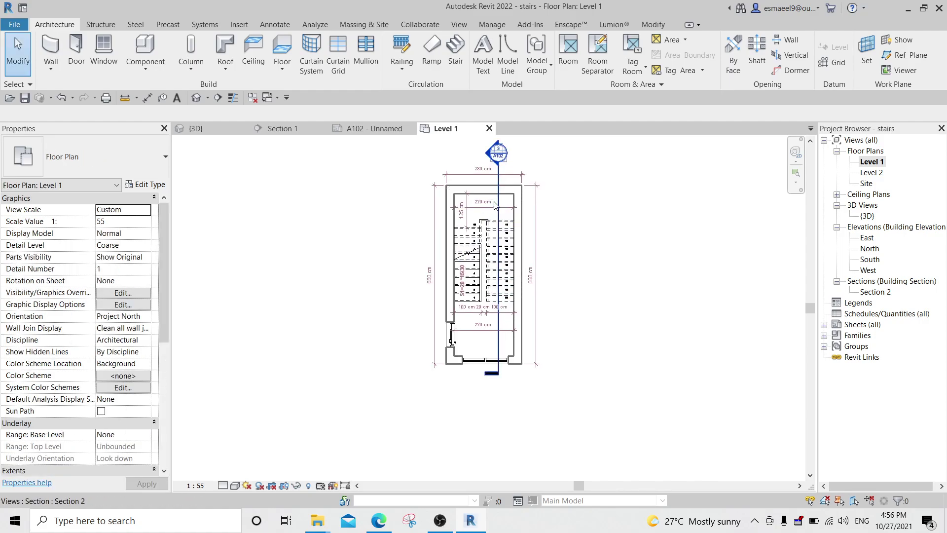
scroll(483, 207, "up", 2)
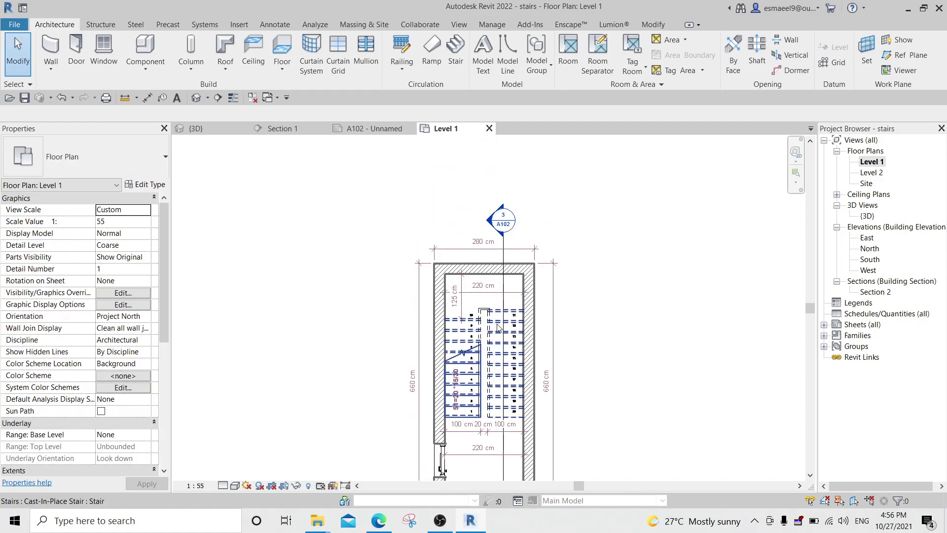
scroll(497, 327, "up", 2)
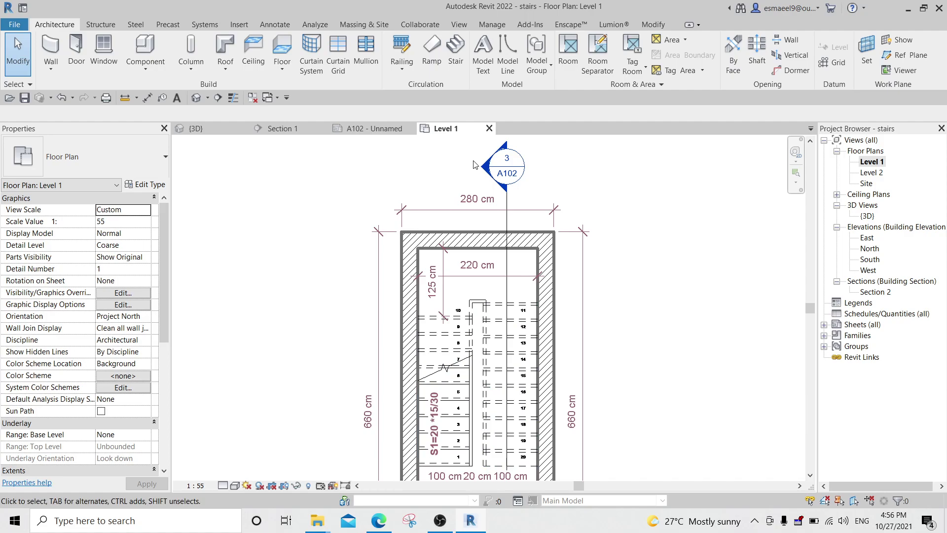
left_click(281, 128)
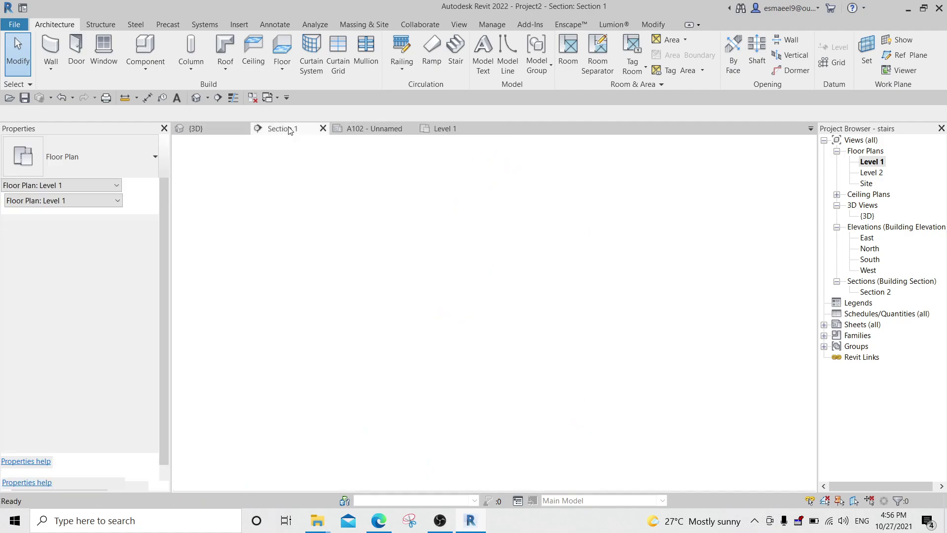
Step: Inspect the reference project's upper stair on its Level 1 plan in stair edit mode
double_click(871, 162)
scroll(455, 315, "up", 2)
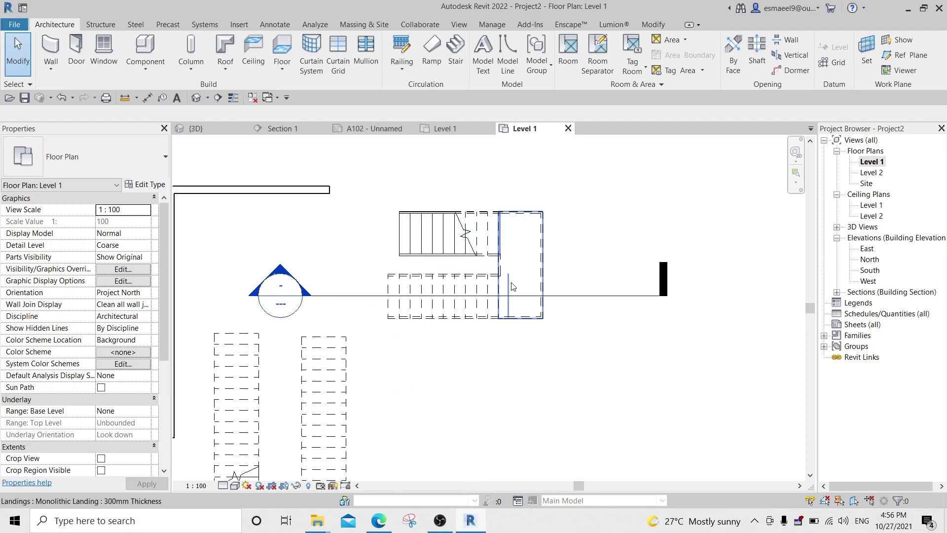
left_click(434, 232)
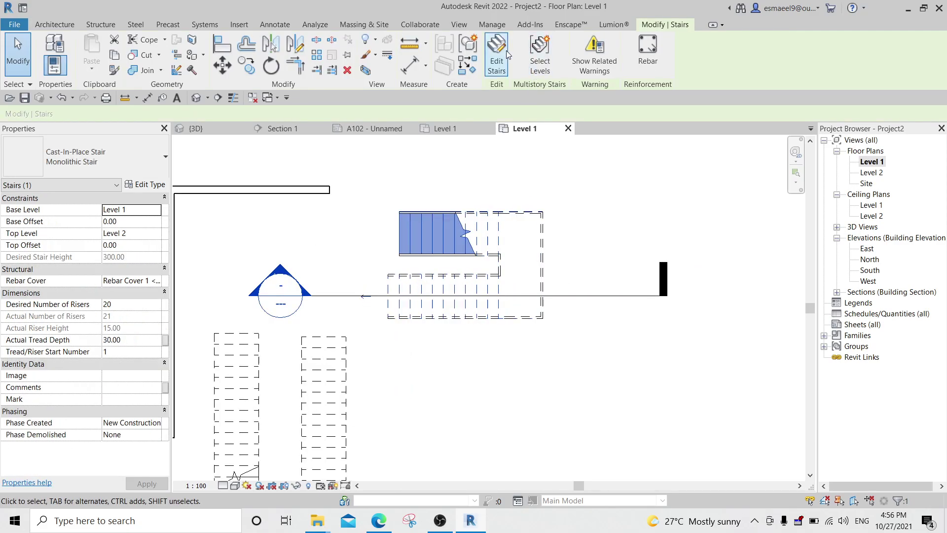
double_click(540, 267)
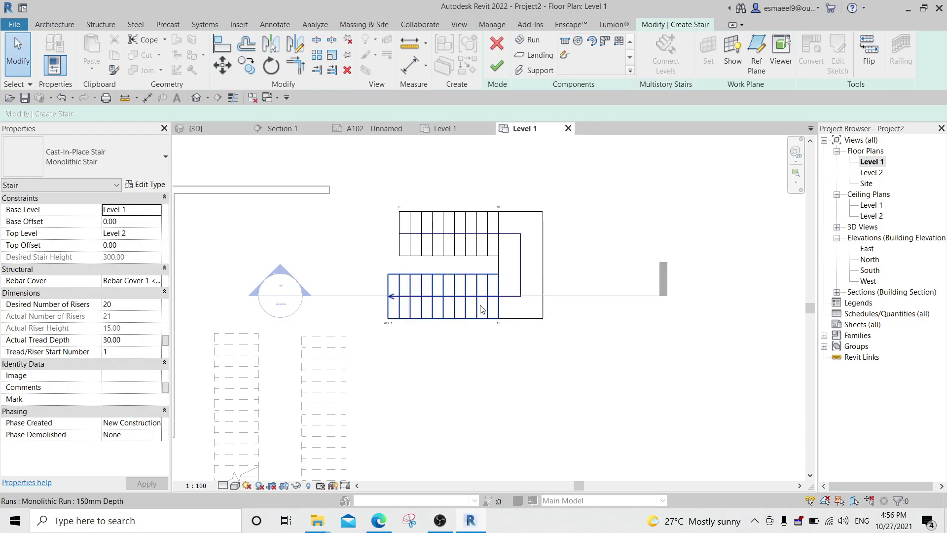
left_click(497, 67)
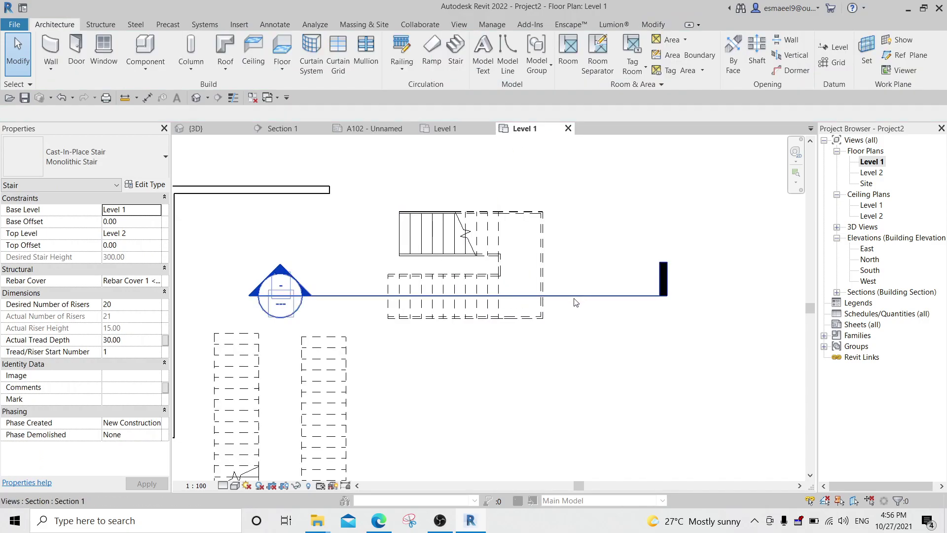
left_click(516, 355)
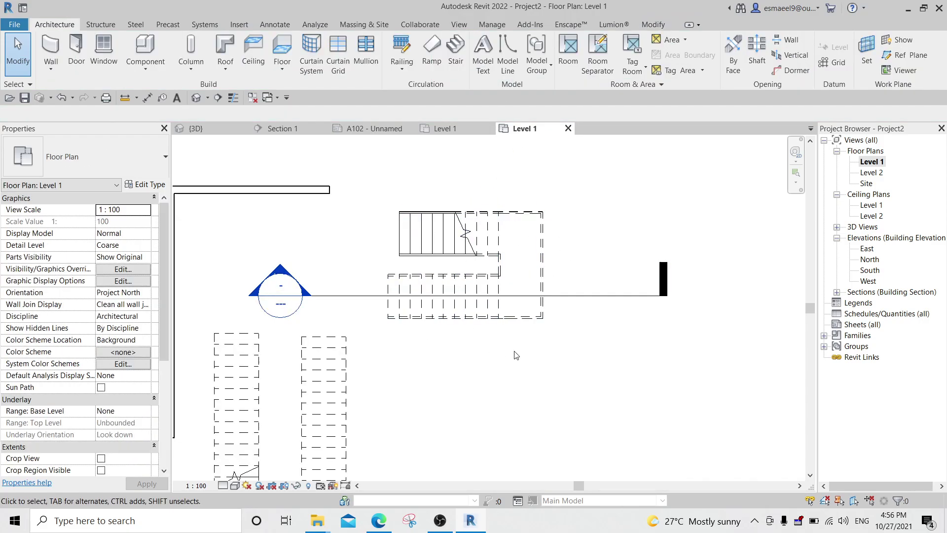
Step: Re-finish the U-shaped stair on the stairs project's Level 1 plan and open Section 2
left_click(446, 127)
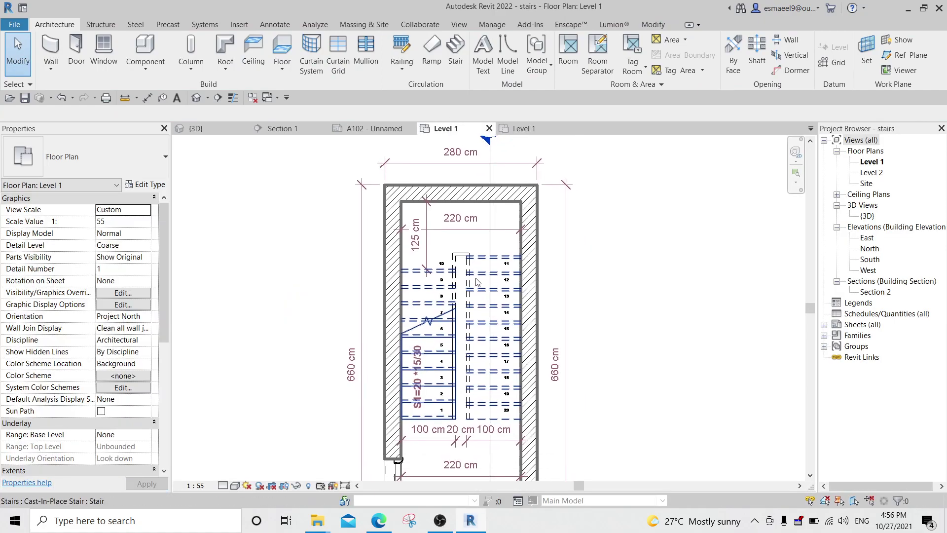
left_click(495, 240)
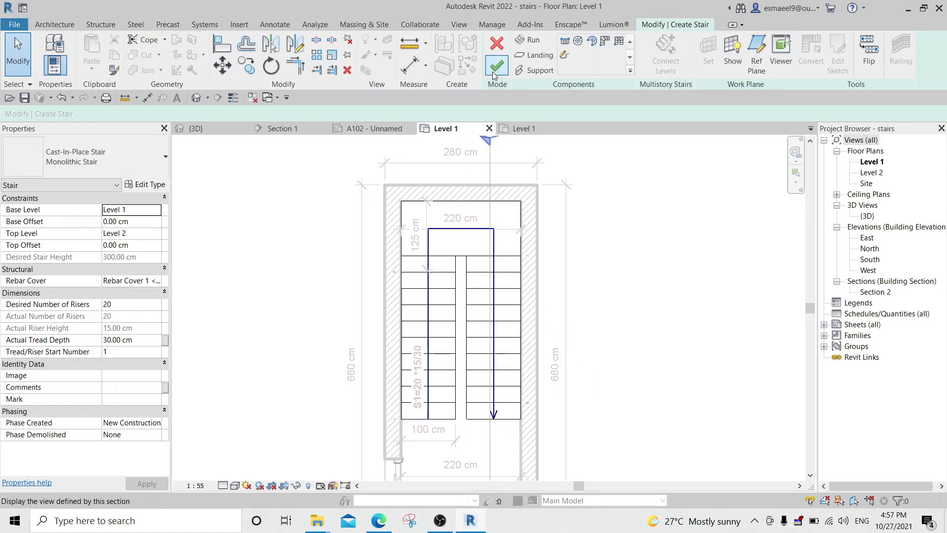
left_click(495, 69)
scroll(572, 311, "down", 3)
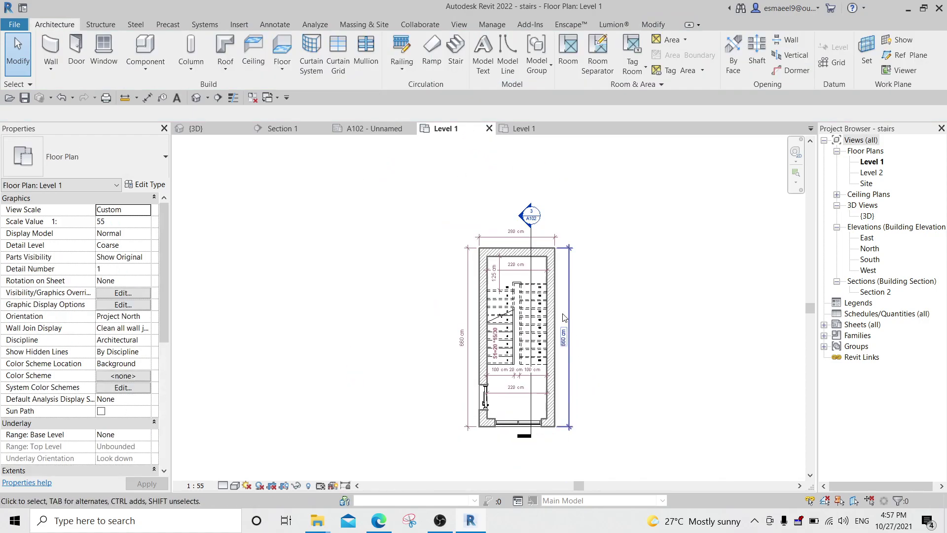
double_click(520, 215)
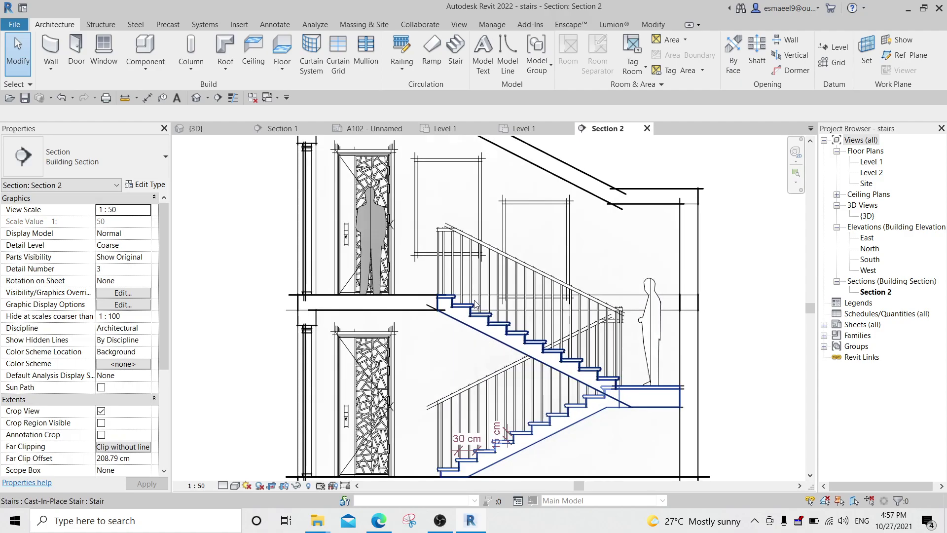
Step: Place a 15 cm aligned (DI) dimension between two tread edges at the upper flight's top
middle_click_drag(475, 302, 425, 214)
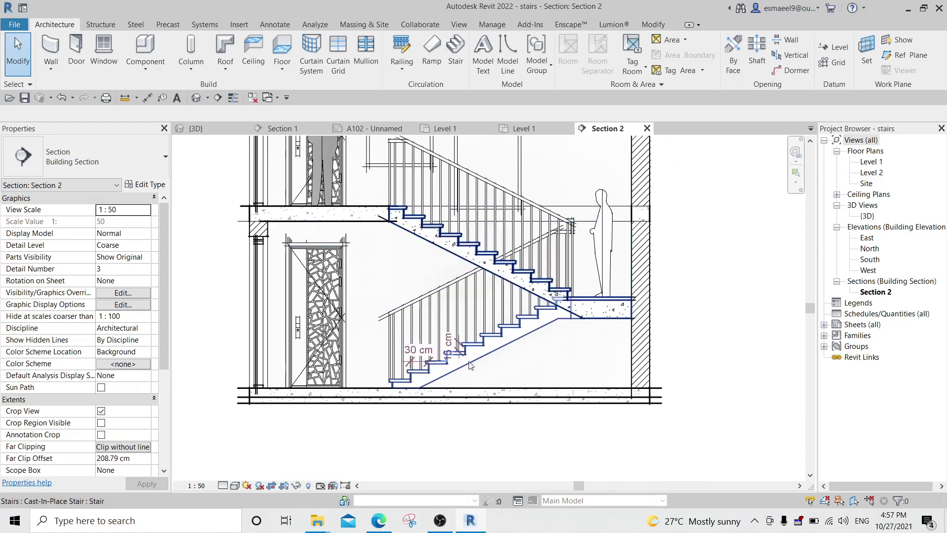
scroll(427, 224, "up", 1)
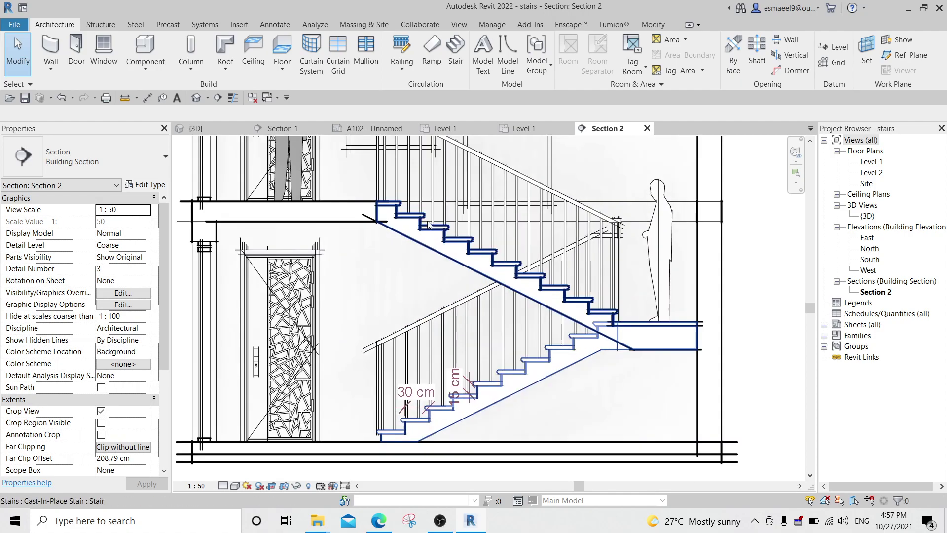
scroll(428, 229, "up", 1)
key("d")
key("i")
scroll(430, 245, "up", 1)
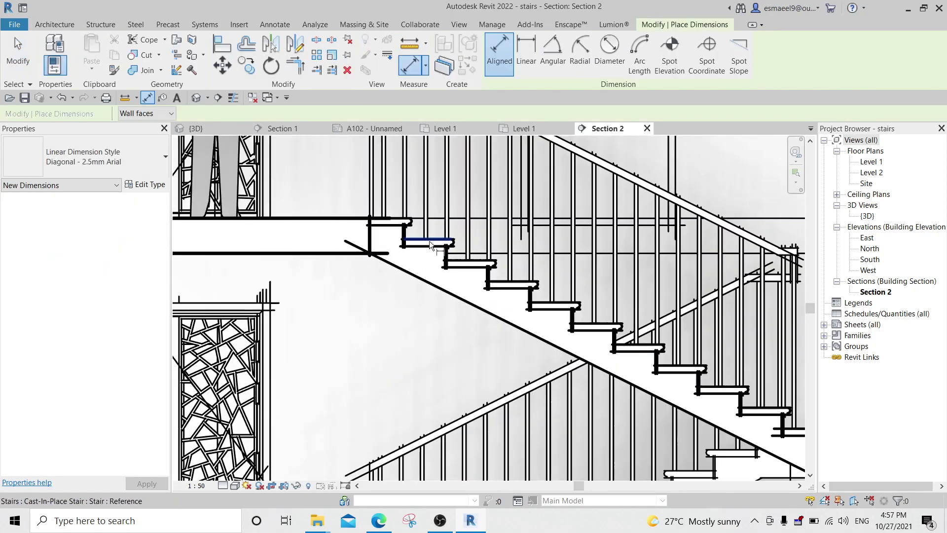
left_click(438, 252)
left_click(459, 268)
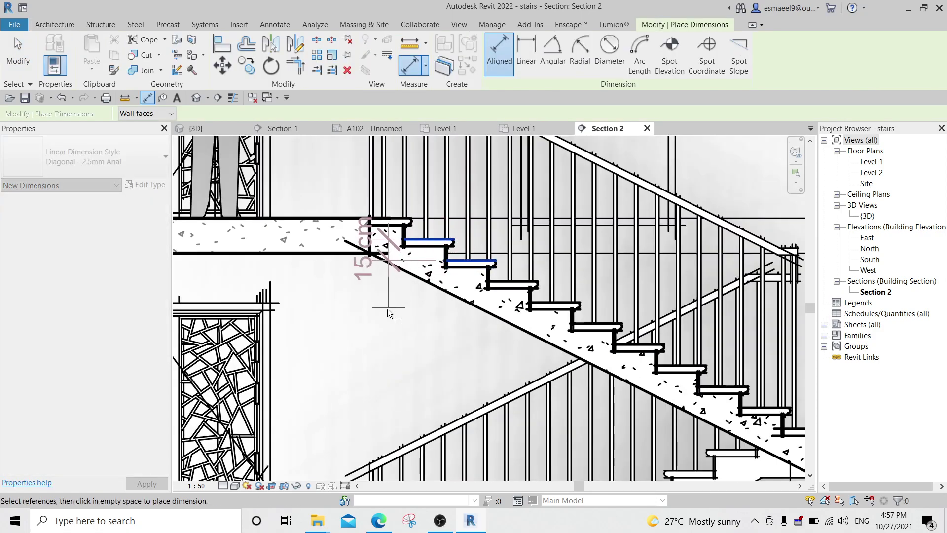
left_click(379, 339)
scroll(406, 281, "down", 3)
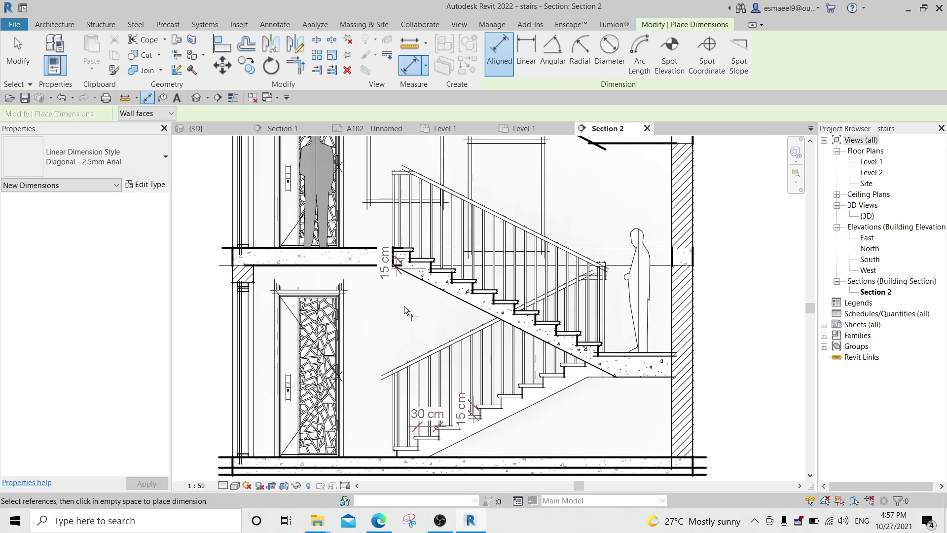
scroll(395, 277, "up", 1)
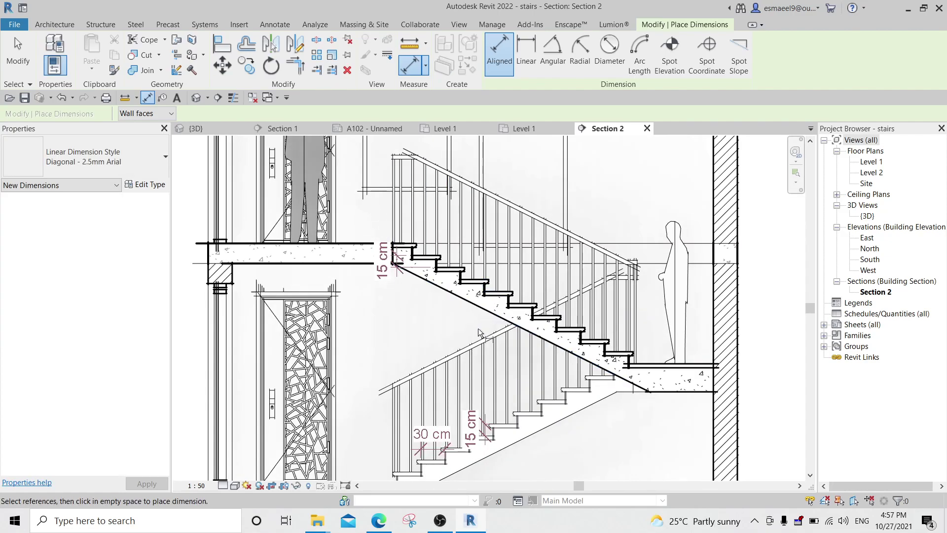
middle_click_drag(478, 327, 455, 250)
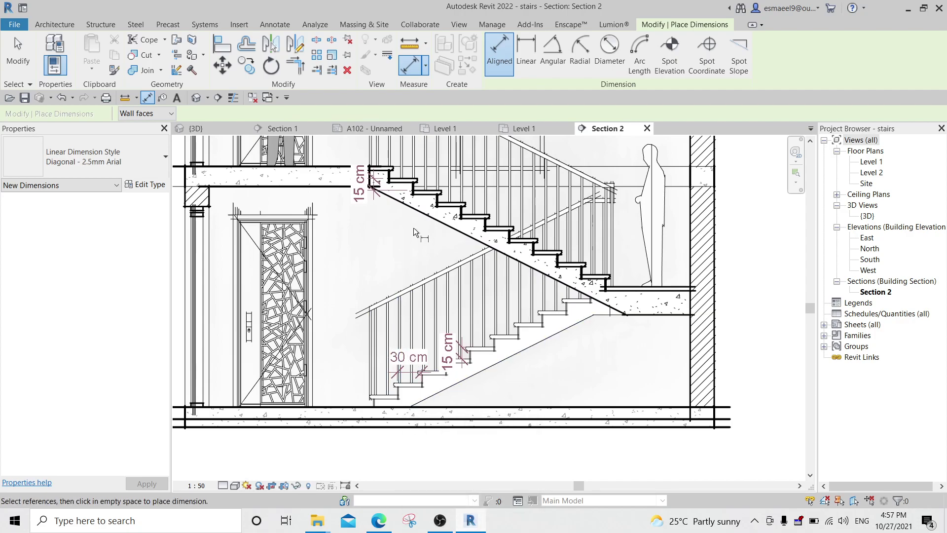
scroll(413, 227, "up", 2)
scroll(419, 207, "down", 1)
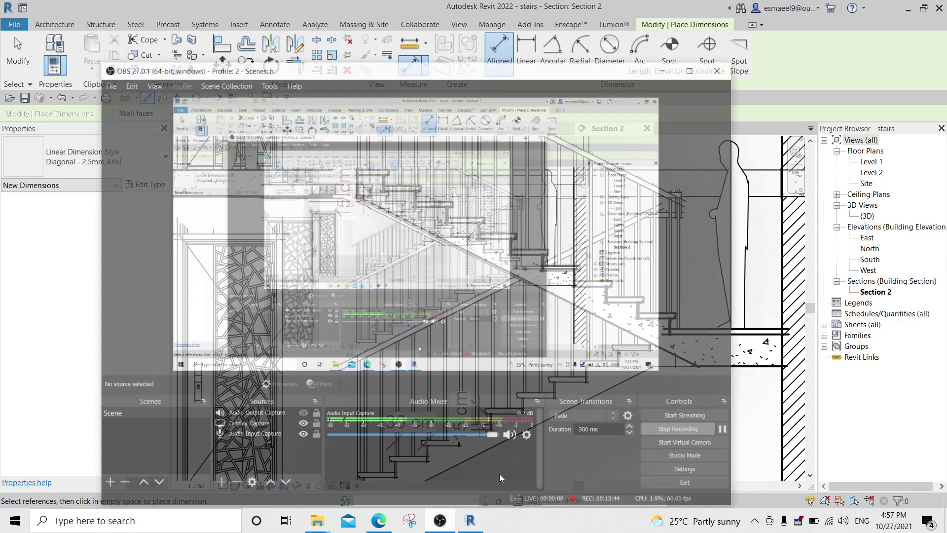